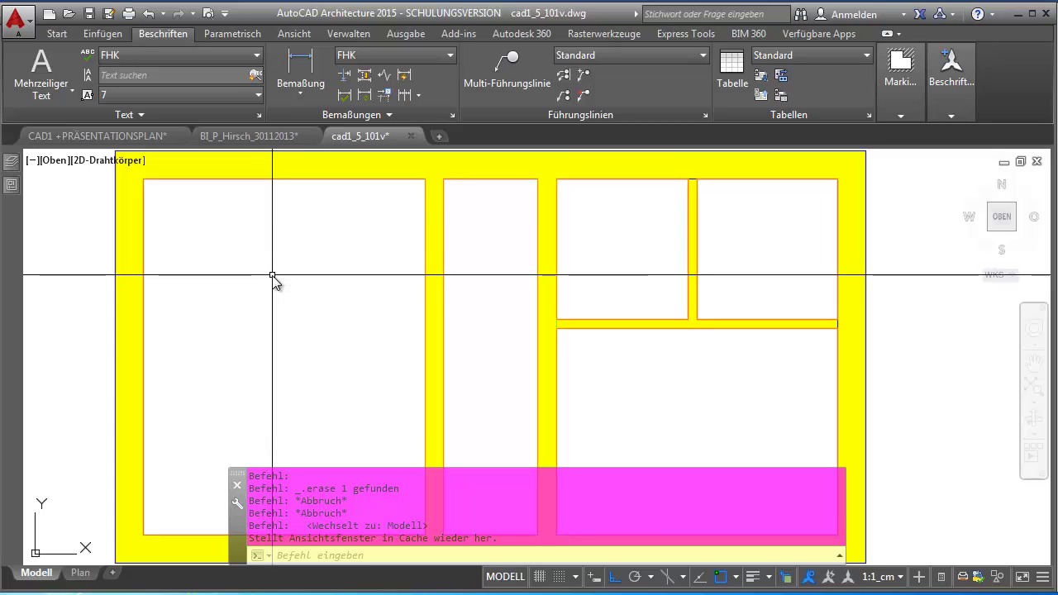
Zoom in on the Grundriss reference plan in Acrobat to read its dimension chains
scroll(272, 274, down, 2)
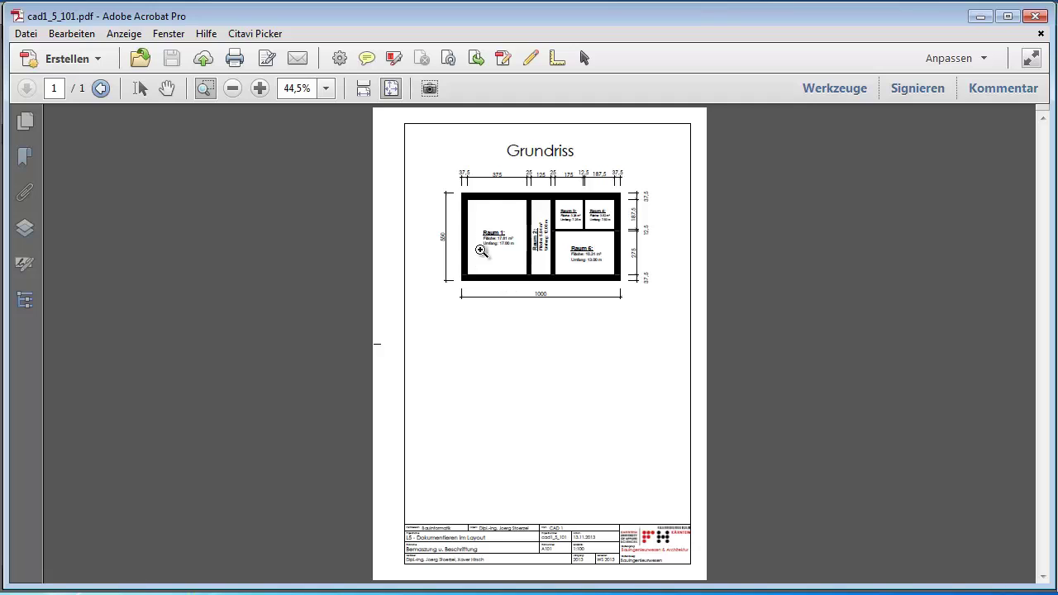
mouse_move(424, 143)
mouse_down()
mouse_move(615, 302)
mouse_move(685, 321)
mouse_up()
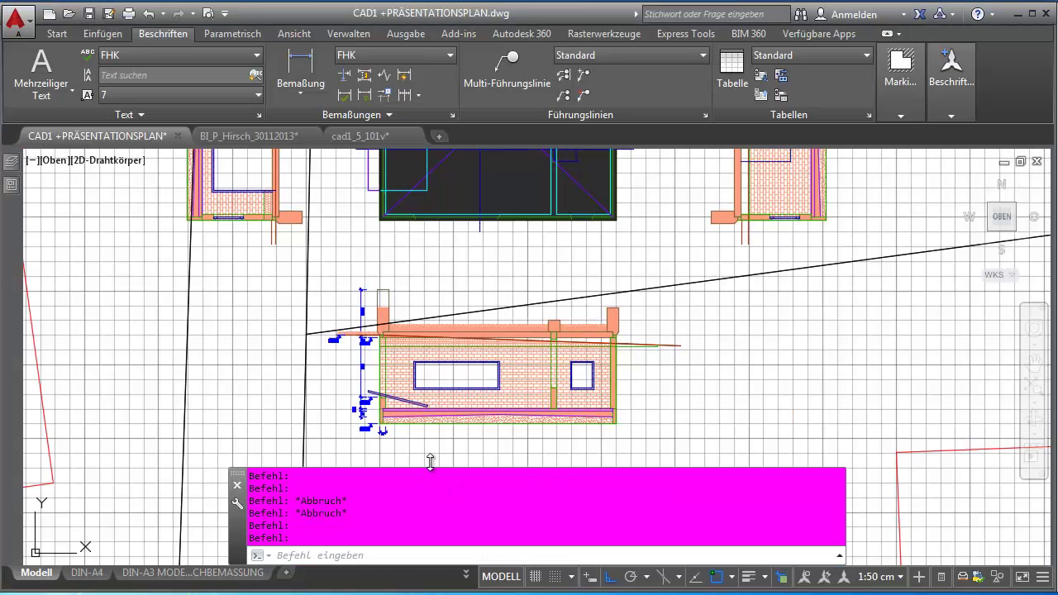
Make cad1_5_101v the active drawing and show its Plan layout sheet
click(367, 137)
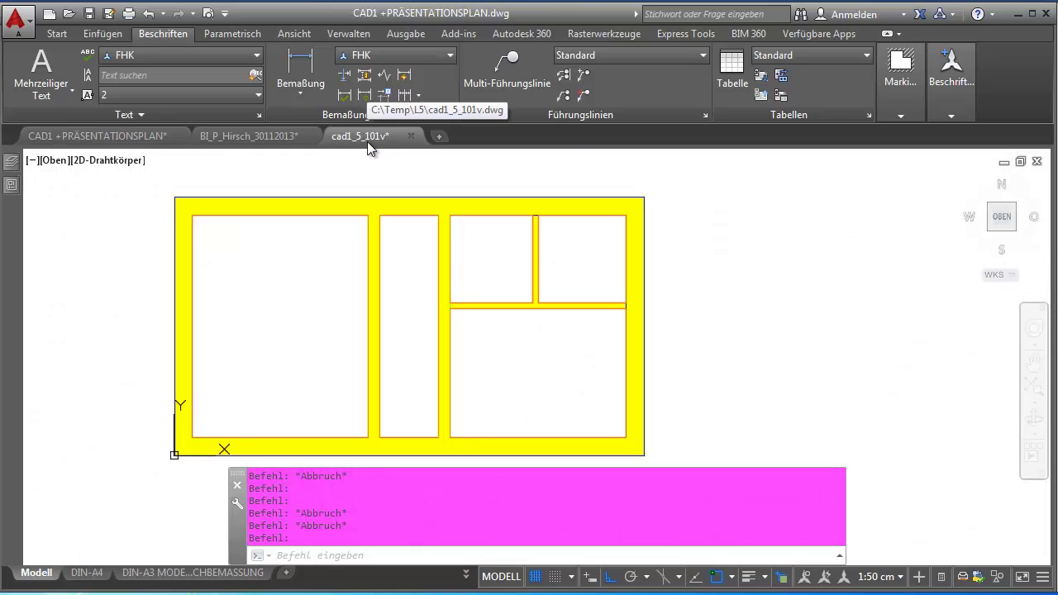
key(Escape)
key(Escape)
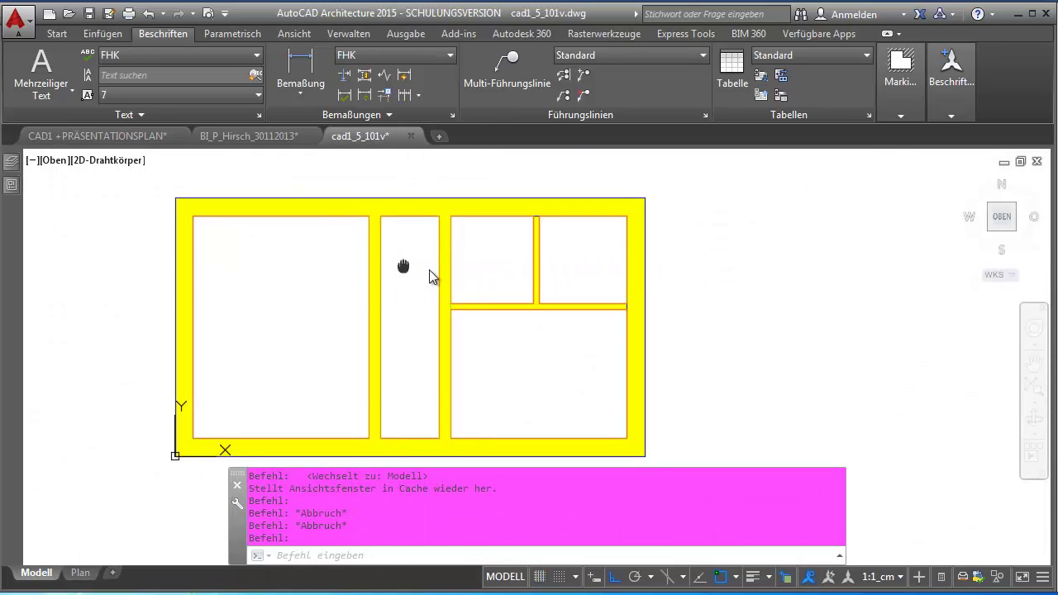
middle_drag(402, 267, 464, 265)
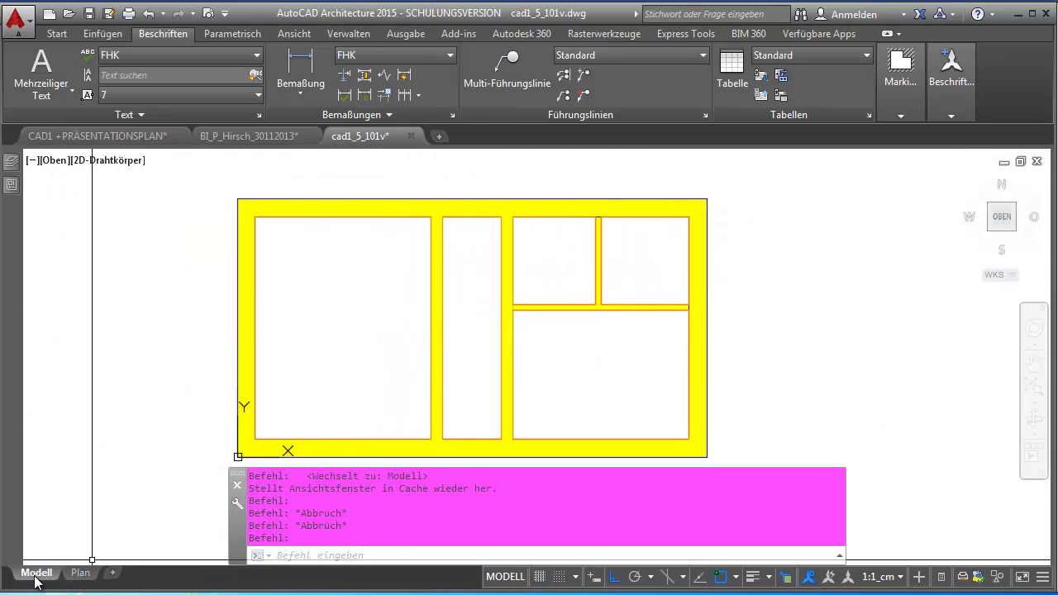
click(82, 576)
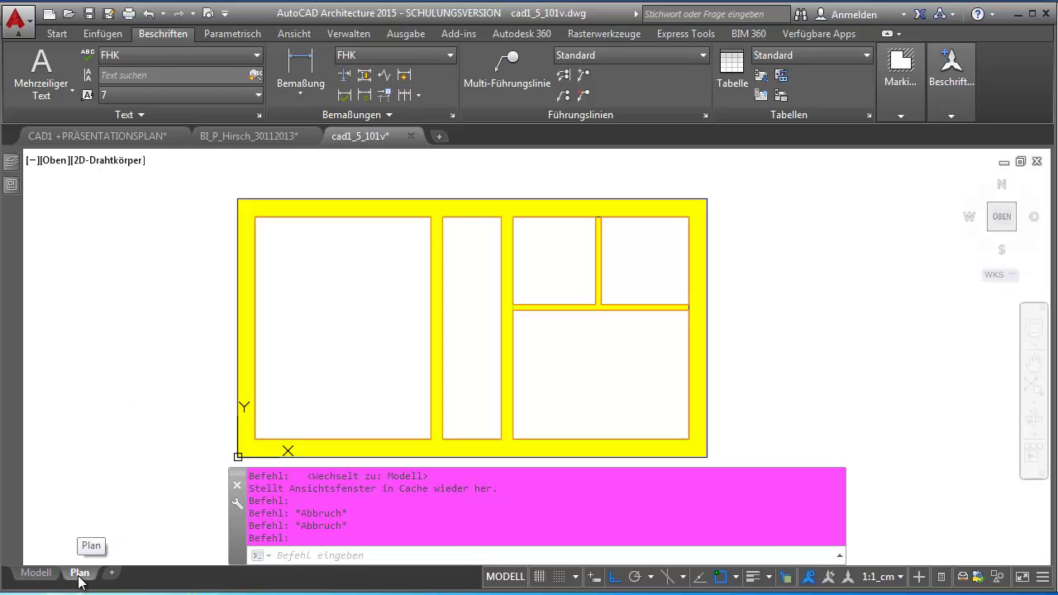
Frame the floor plan beside the Grundriss reference, with Ortho and Object Snap turned off
scroll(208, 353, down, 3)
scroll(220, 350, down, 3)
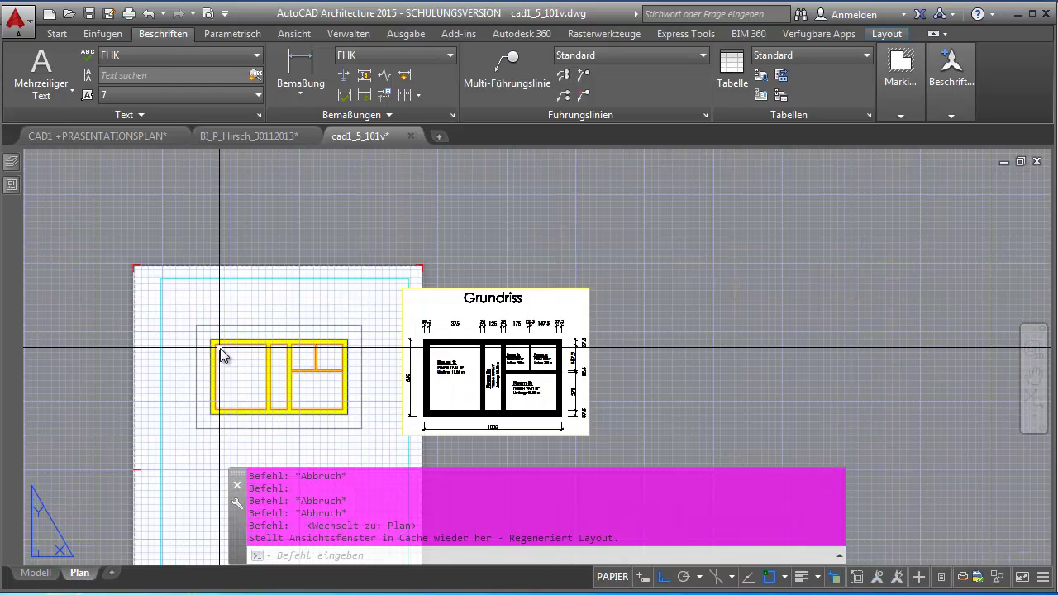
middle_drag(276, 325, 197, 321)
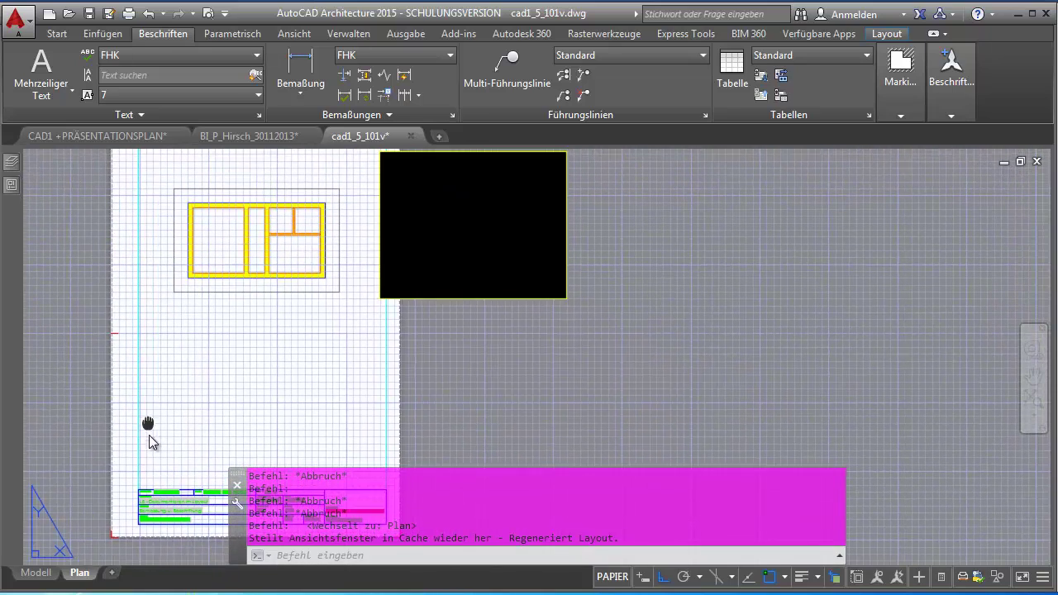
middle_drag(148, 435, 166, 449)
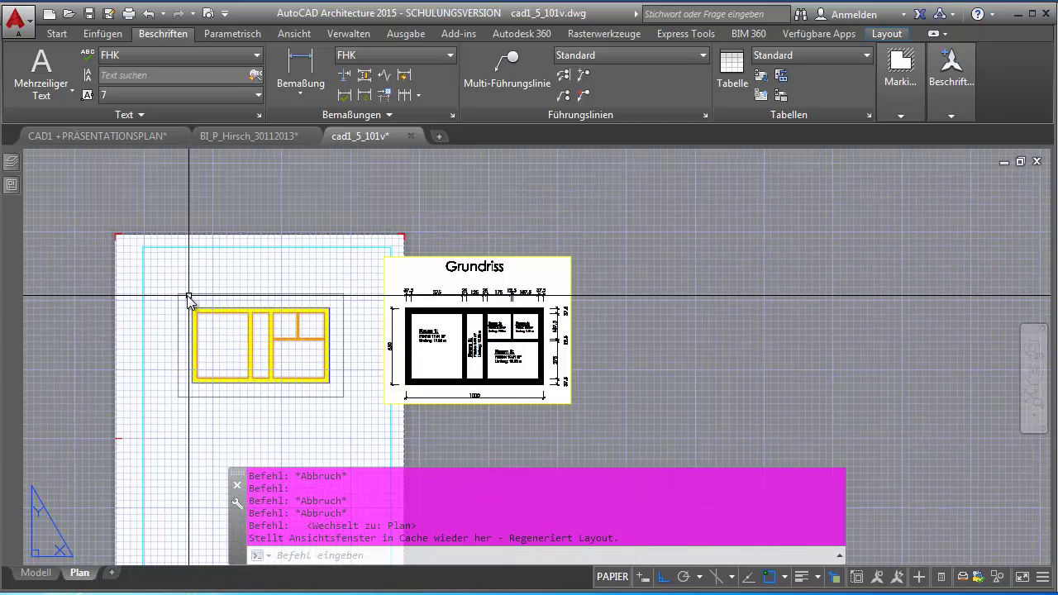
scroll(212, 318, up, 4)
middle_drag(211, 324, 182, 235)
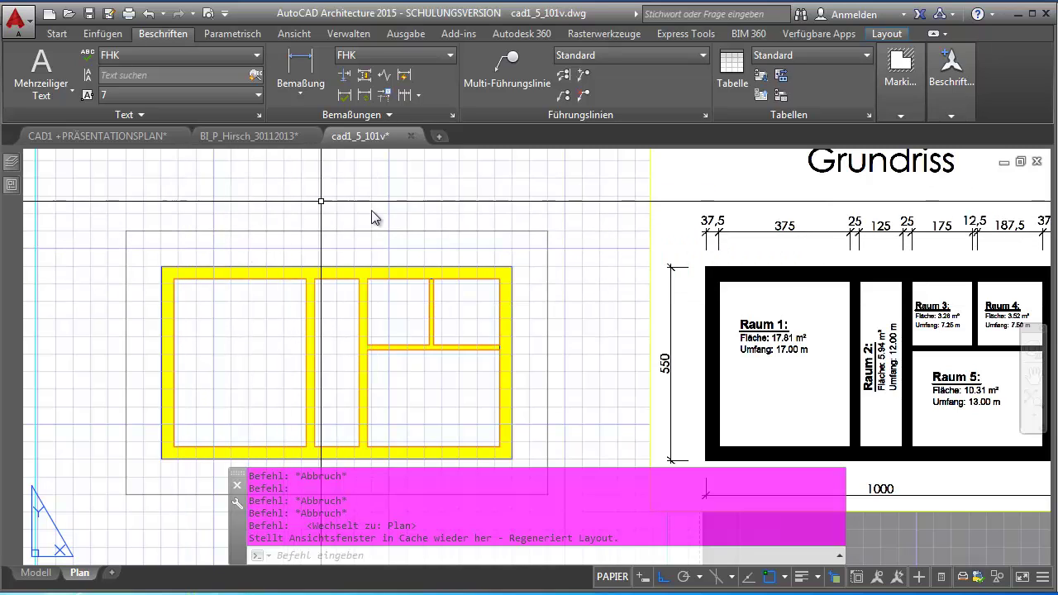
scroll(207, 248, down, 3)
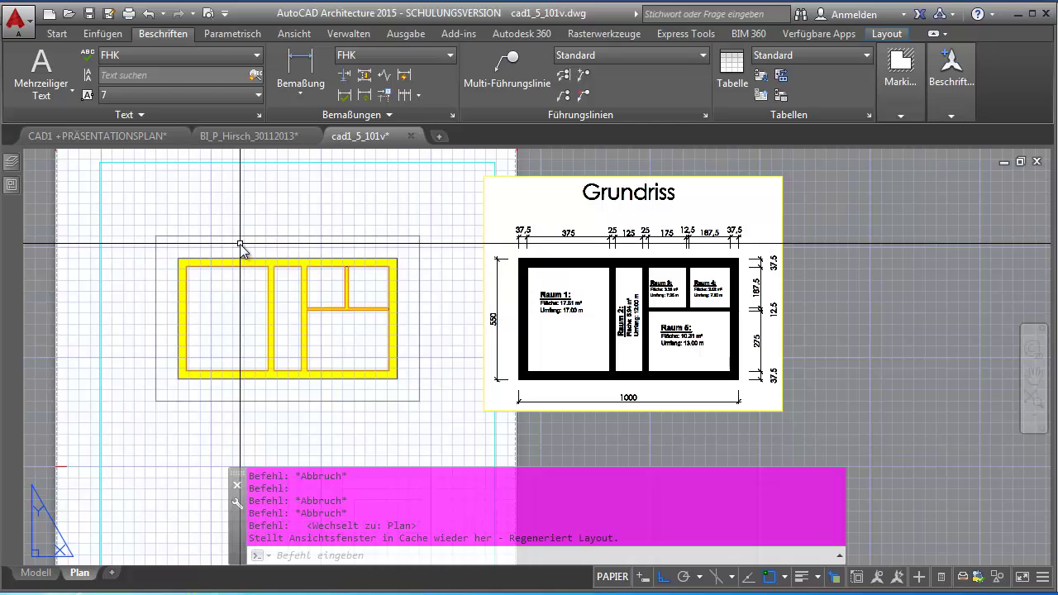
scroll(298, 272, up, 1)
middle_click(351, 264)
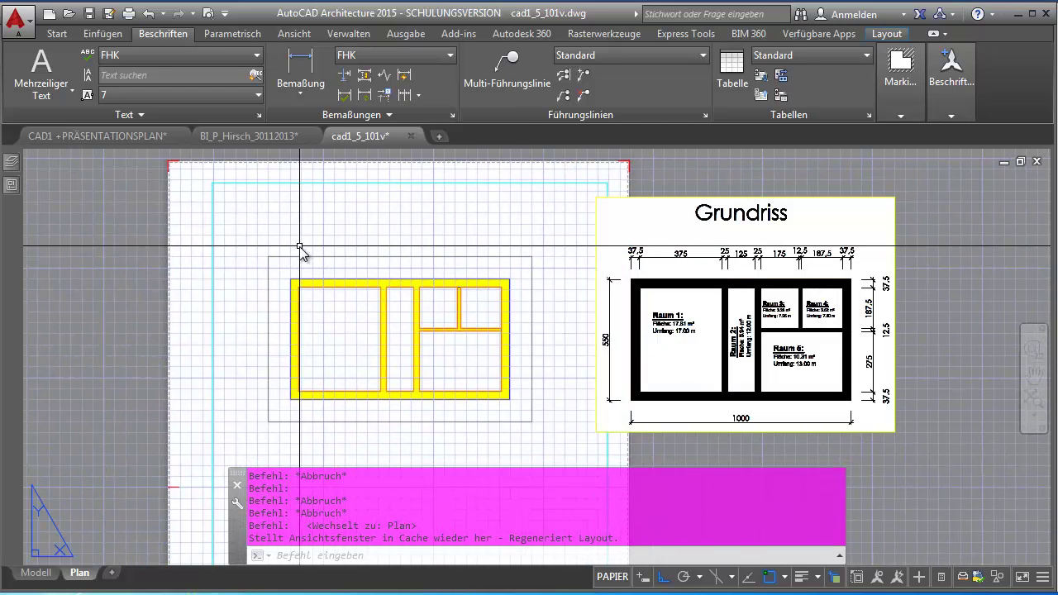
middle_drag(352, 271, 321, 278)
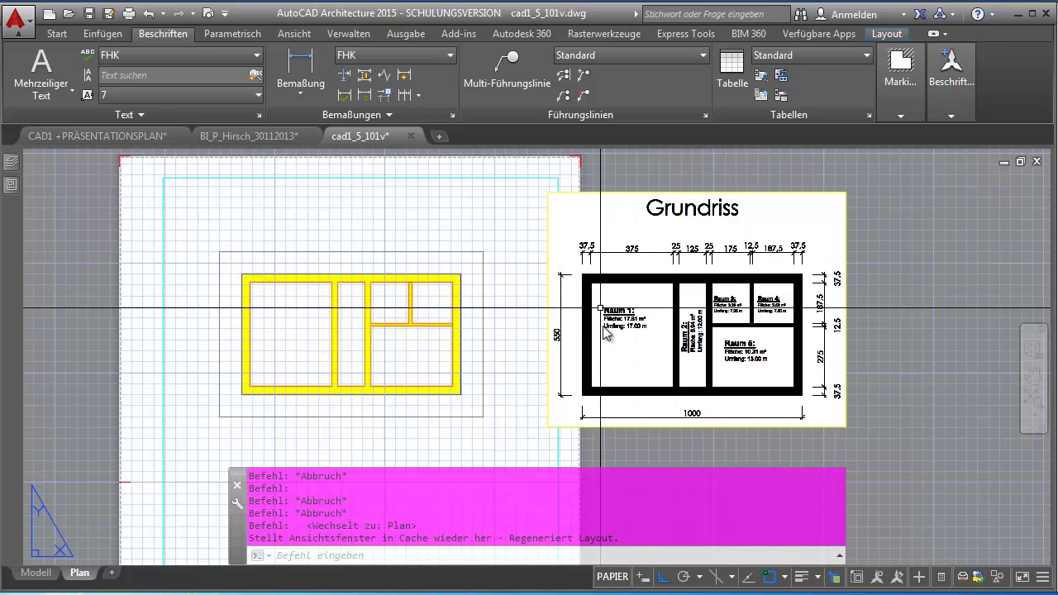
click(663, 577)
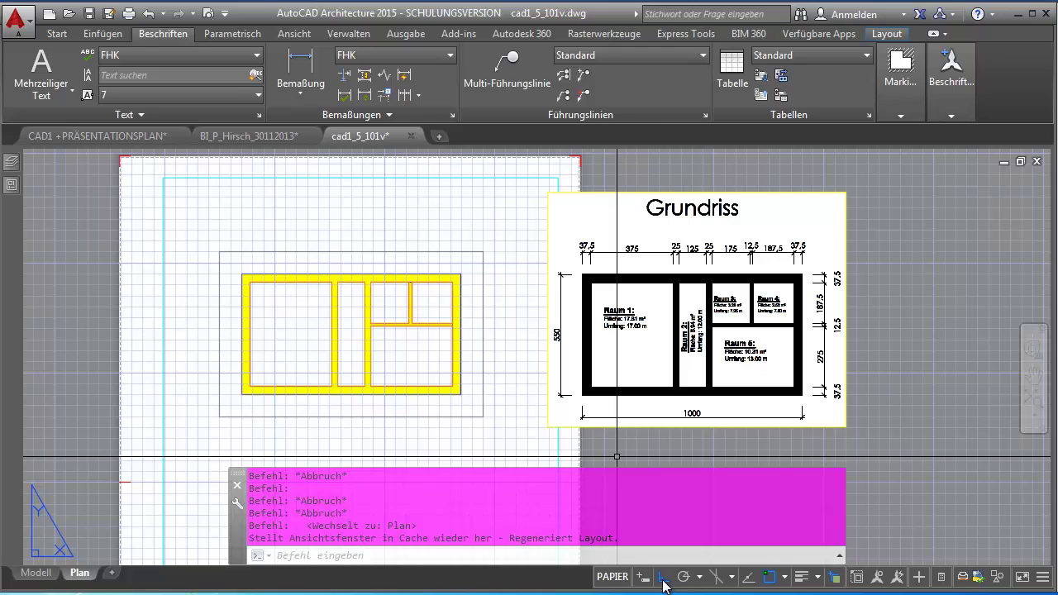
click(768, 578)
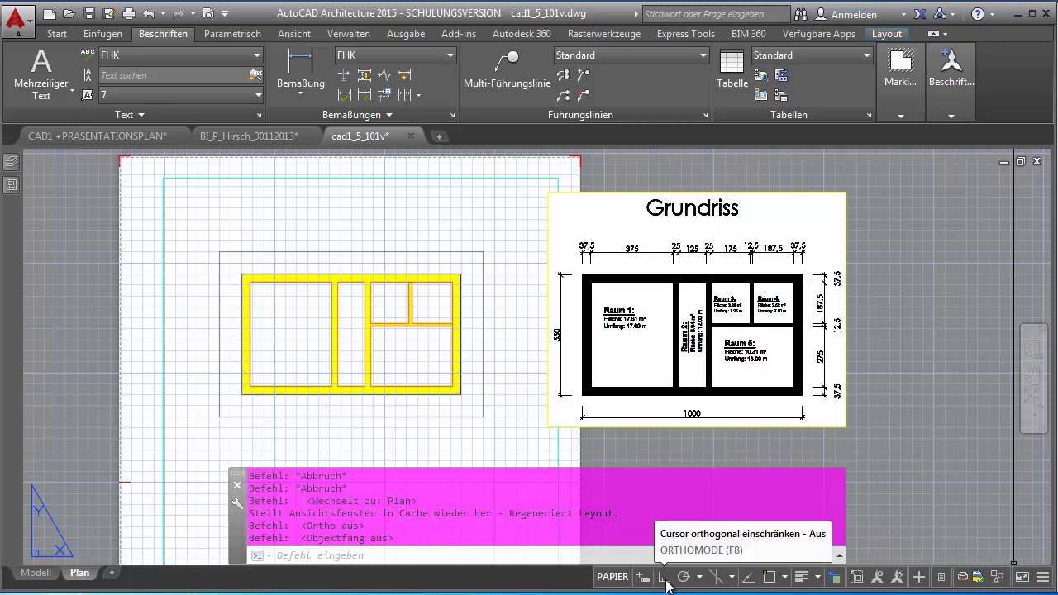
click(610, 576)
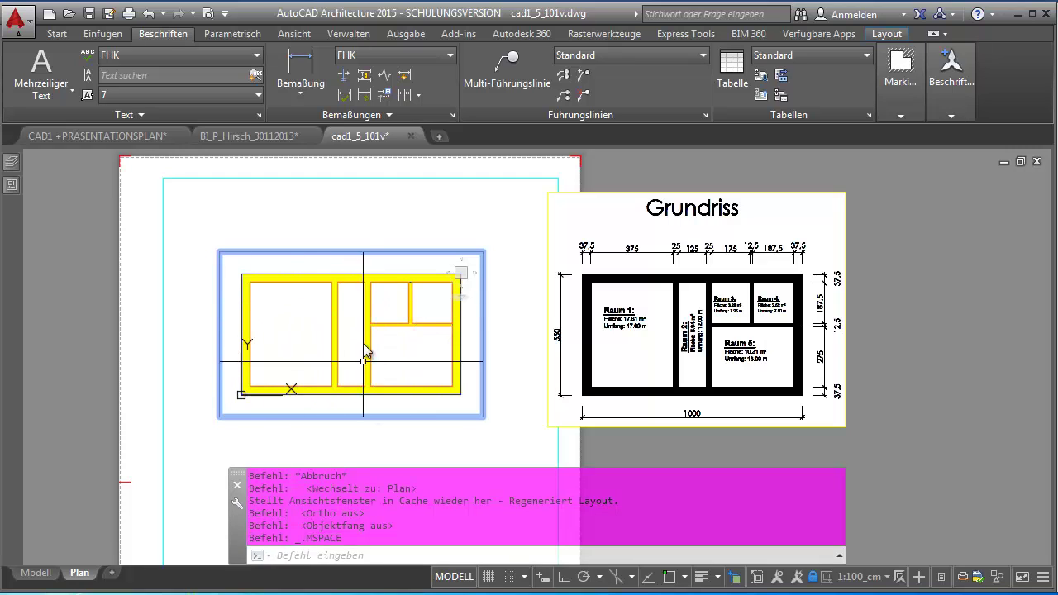
click(452, 576)
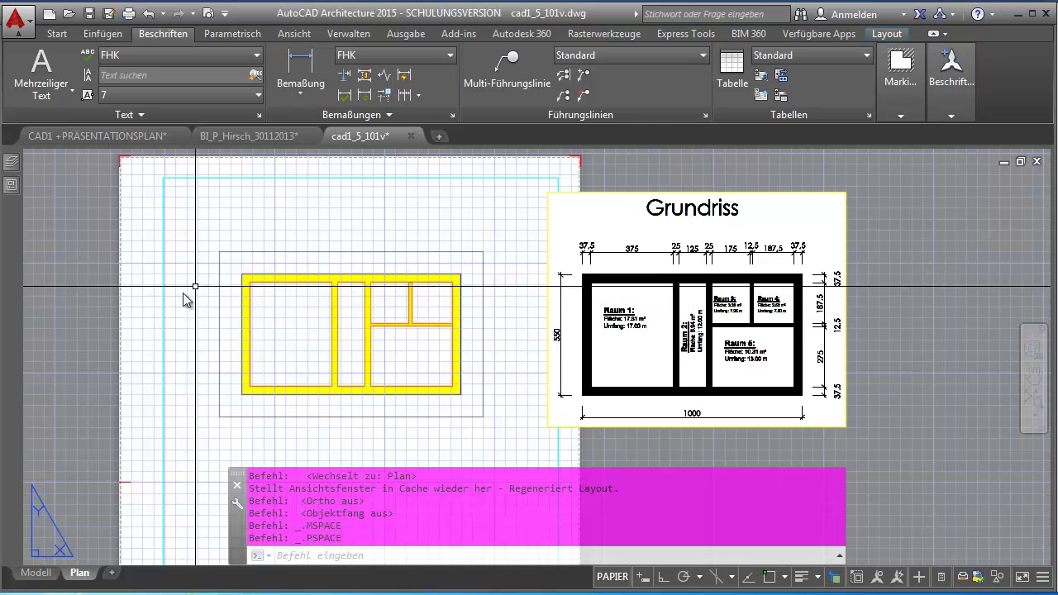
click(48, 572)
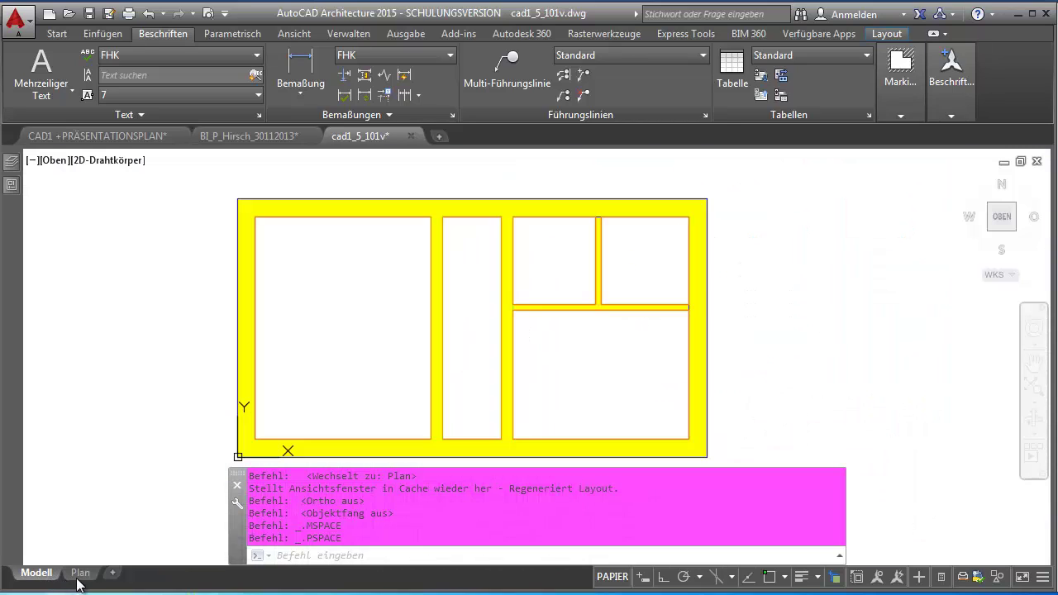
click(81, 573)
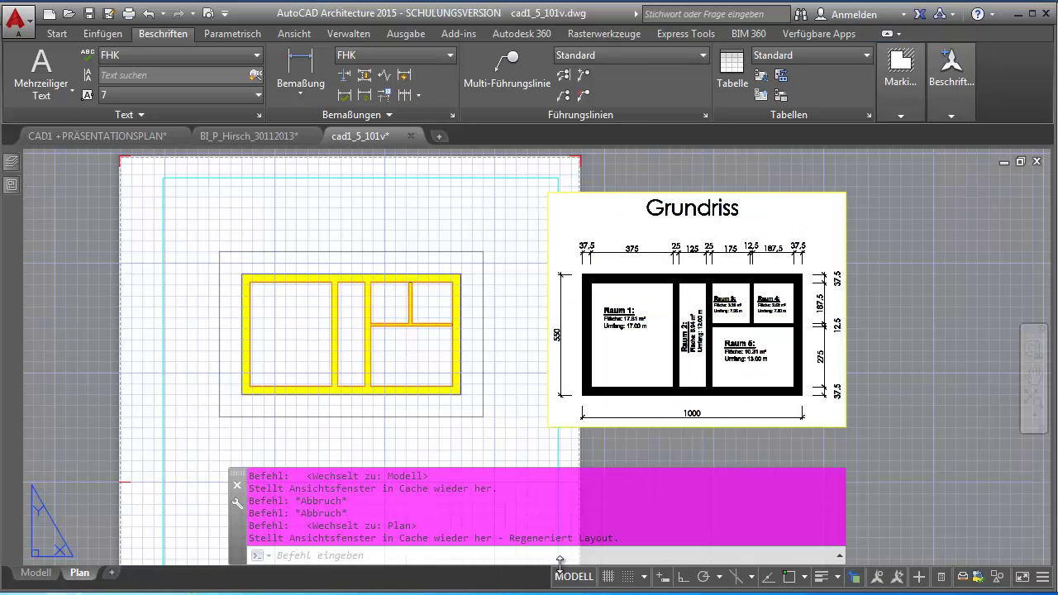
click(613, 577)
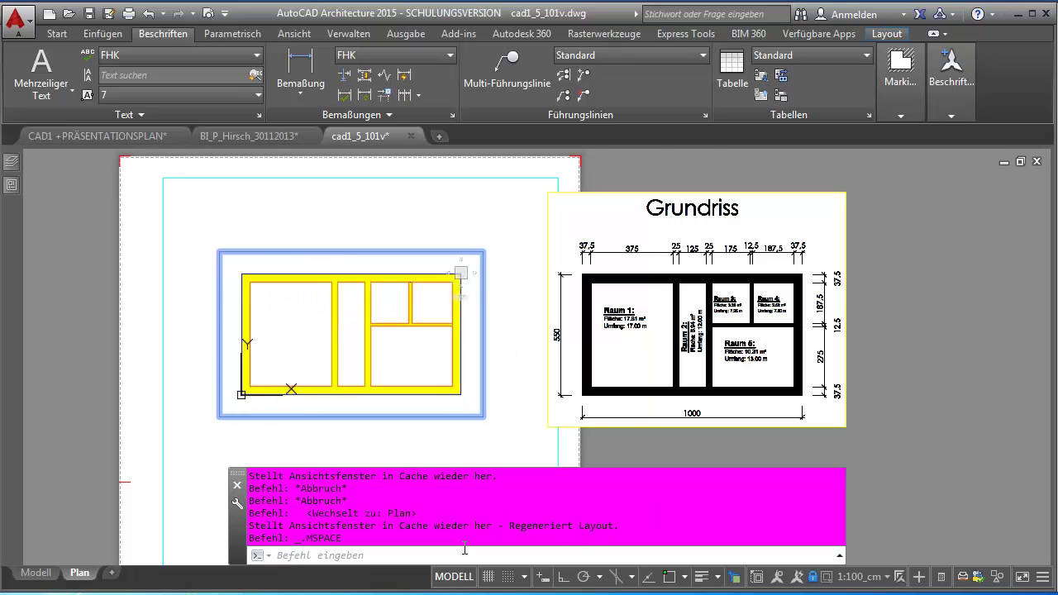
click(461, 577)
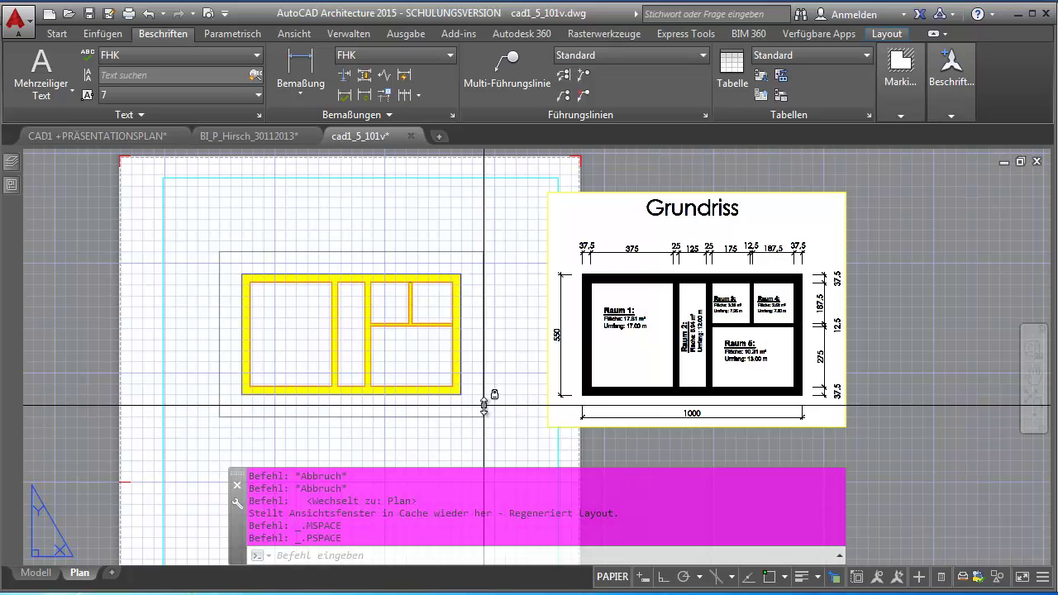
double_click(477, 402)
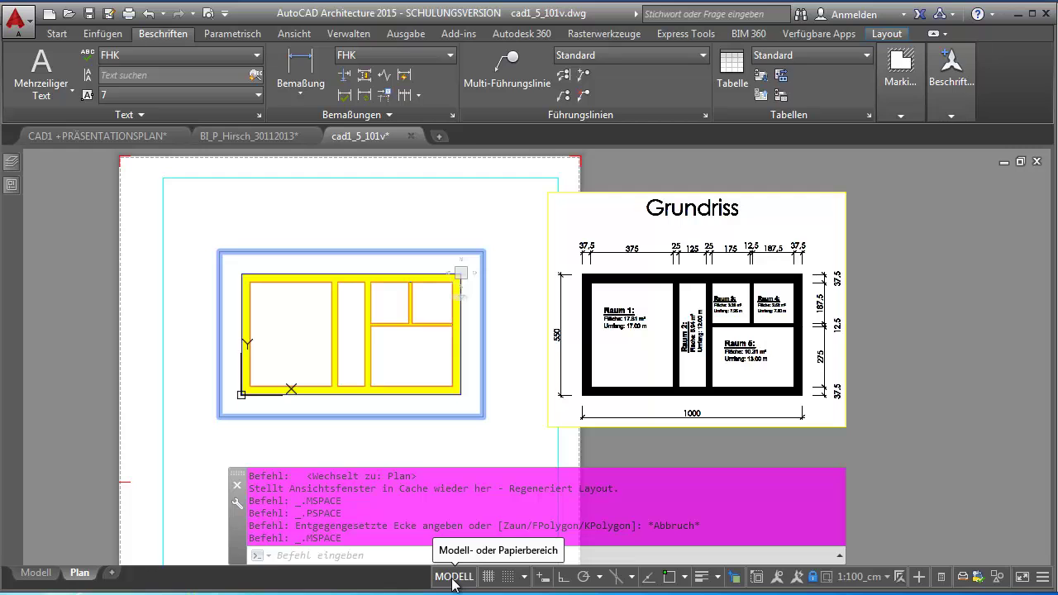
double_click(498, 459)
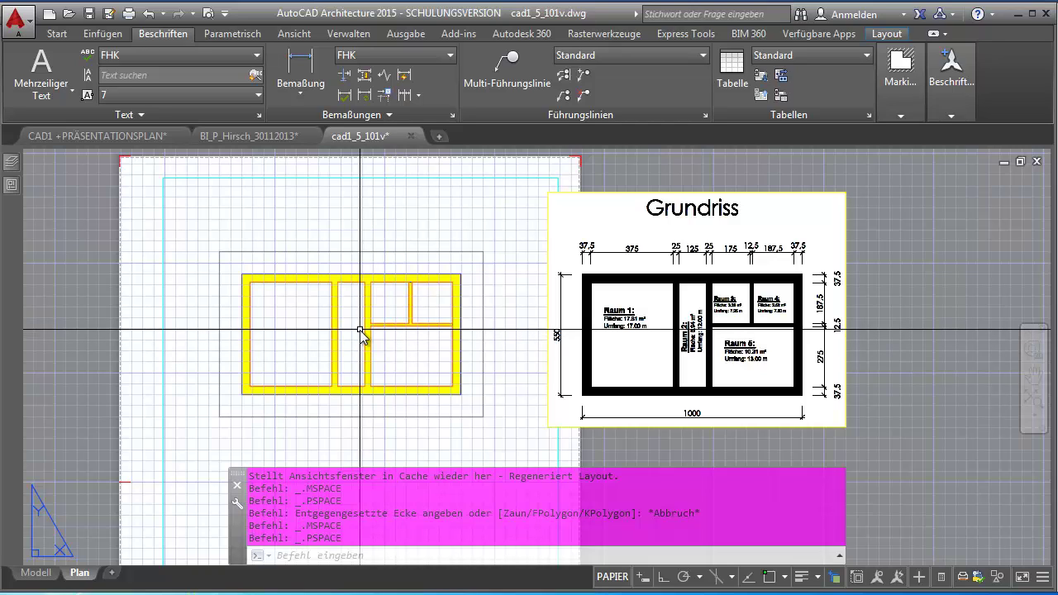
click(286, 397)
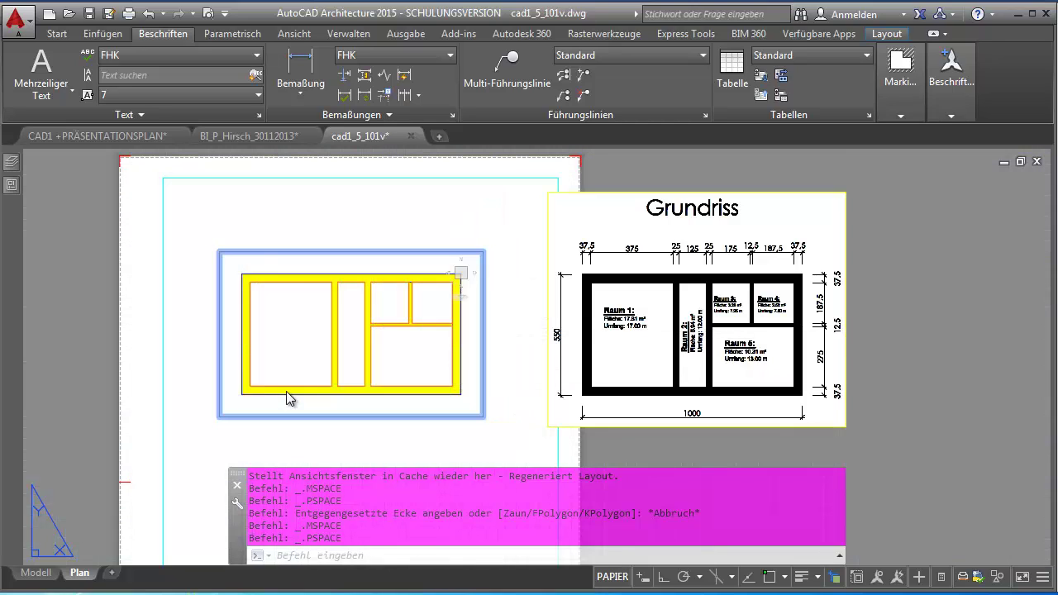
double_click(286, 395)
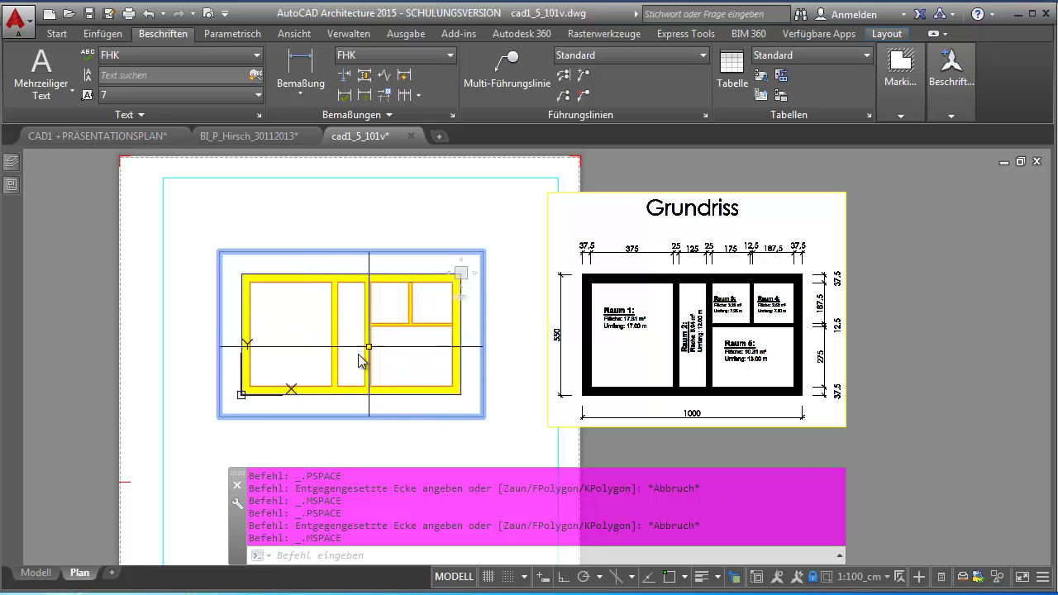
double_click(346, 445)
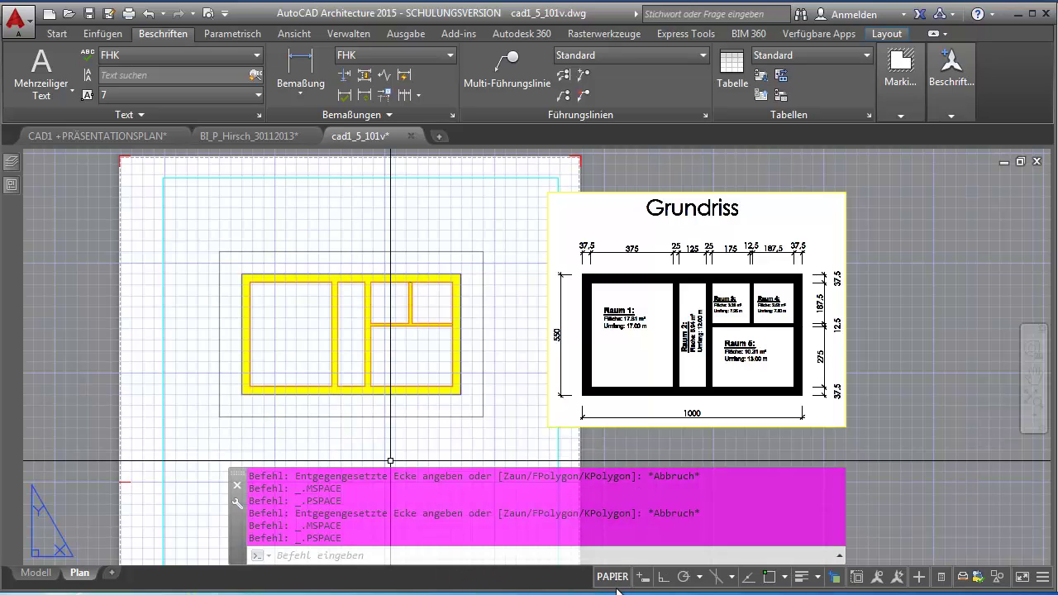
scroll(286, 294, up, 2)
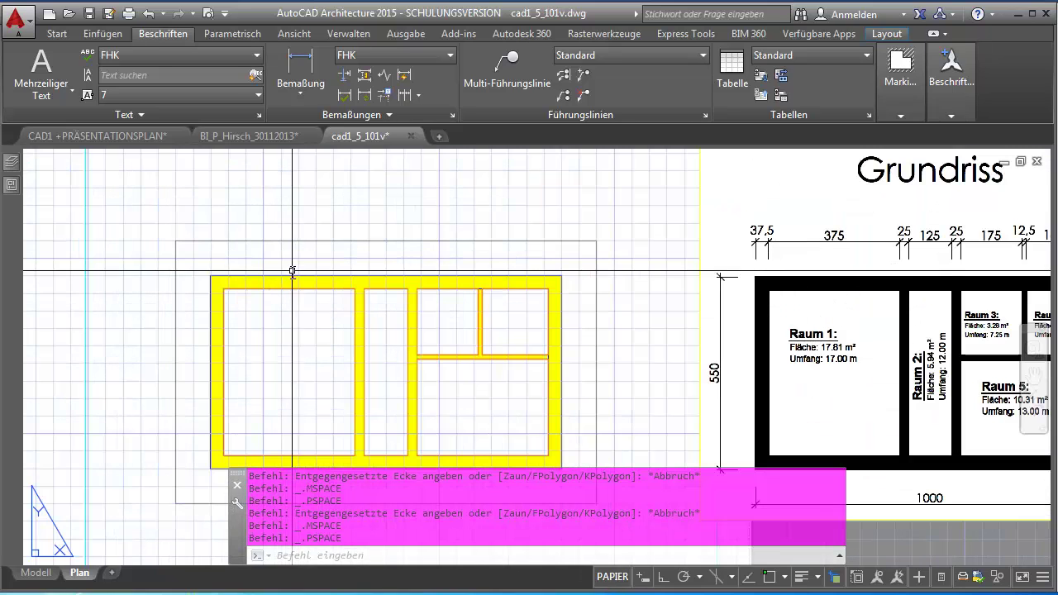
scroll(286, 295, down, 2)
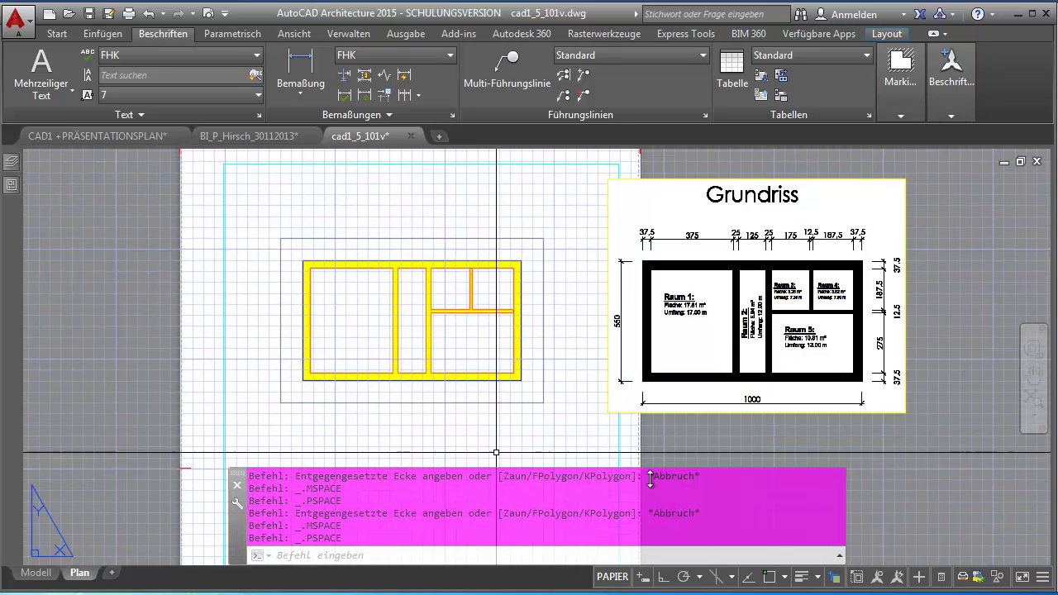
Return to Model space and show the Start ribbon's drawing and layer tools
click(40, 575)
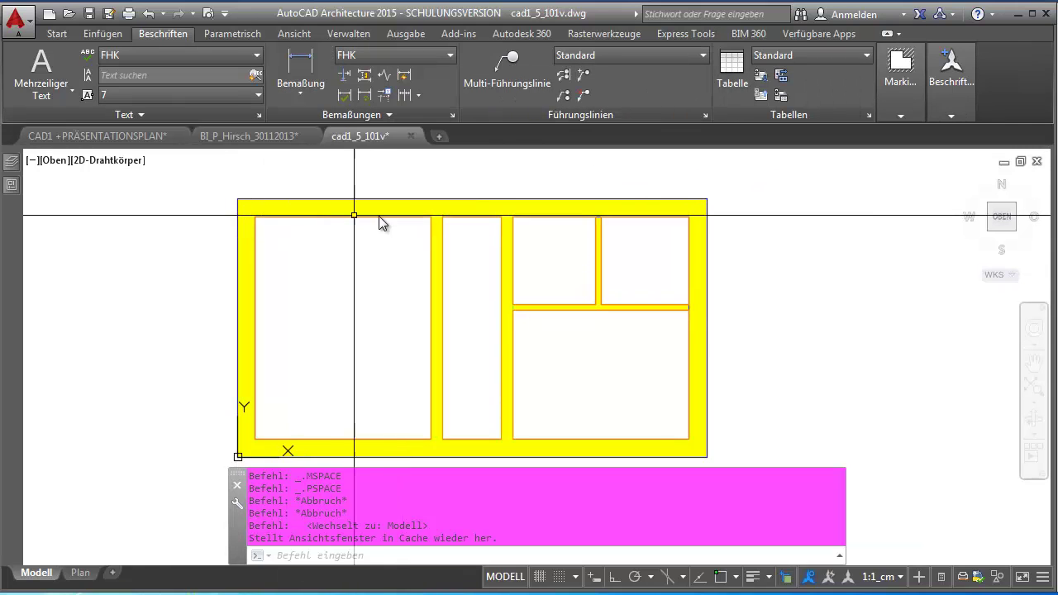
click(54, 33)
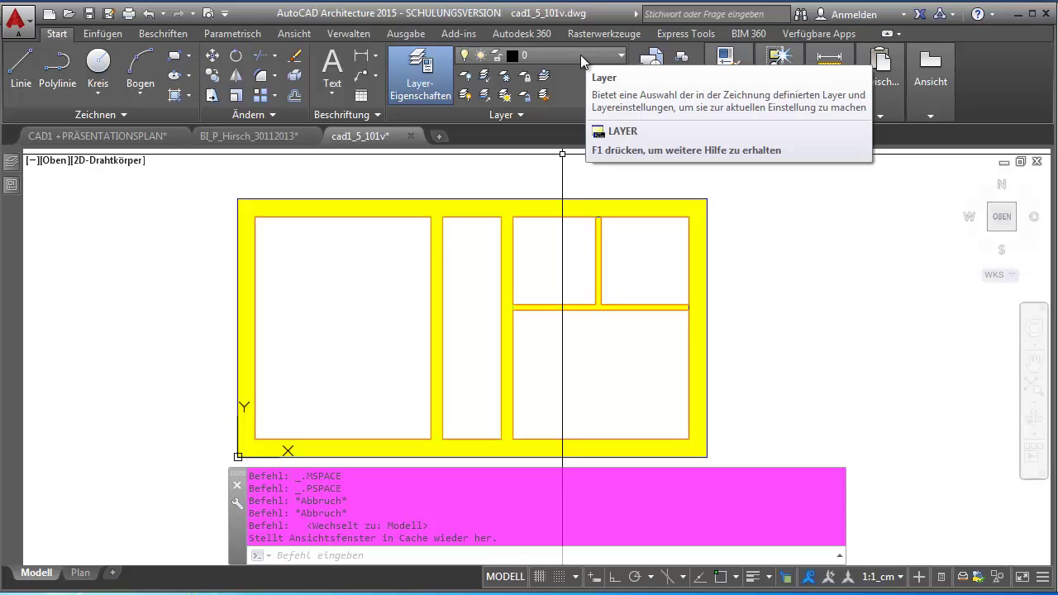
Restore the Bemaszung layer state, removing the yellow wall fill, and show the Plan layout
click(543, 113)
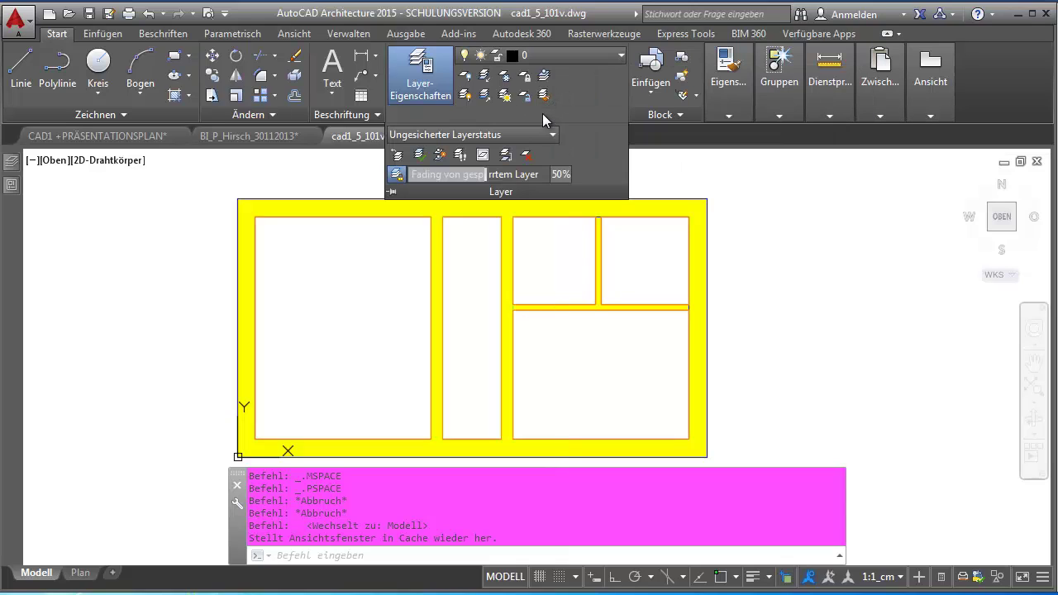
click(522, 134)
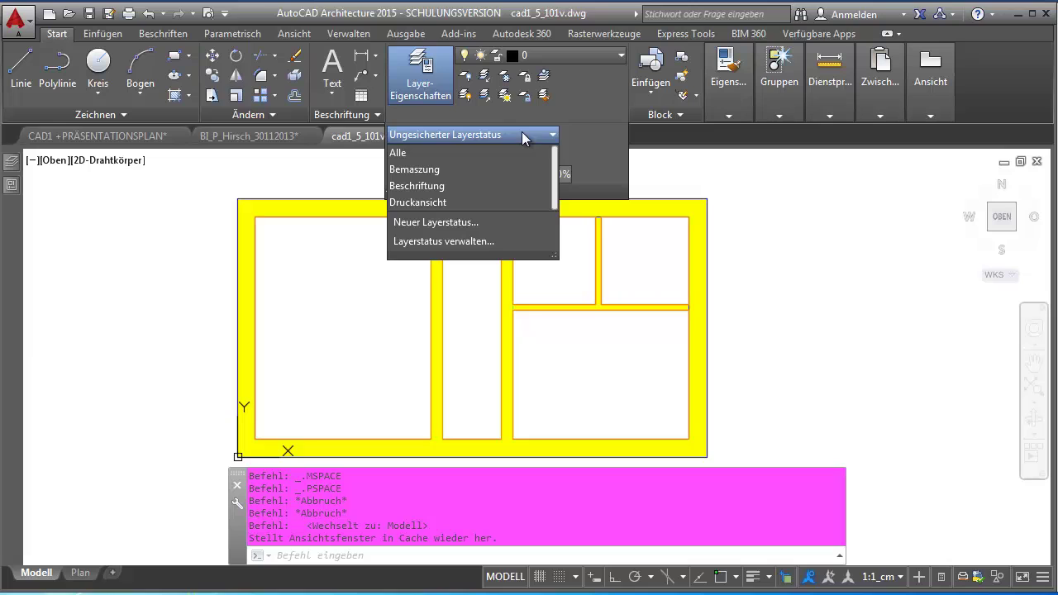
click(422, 171)
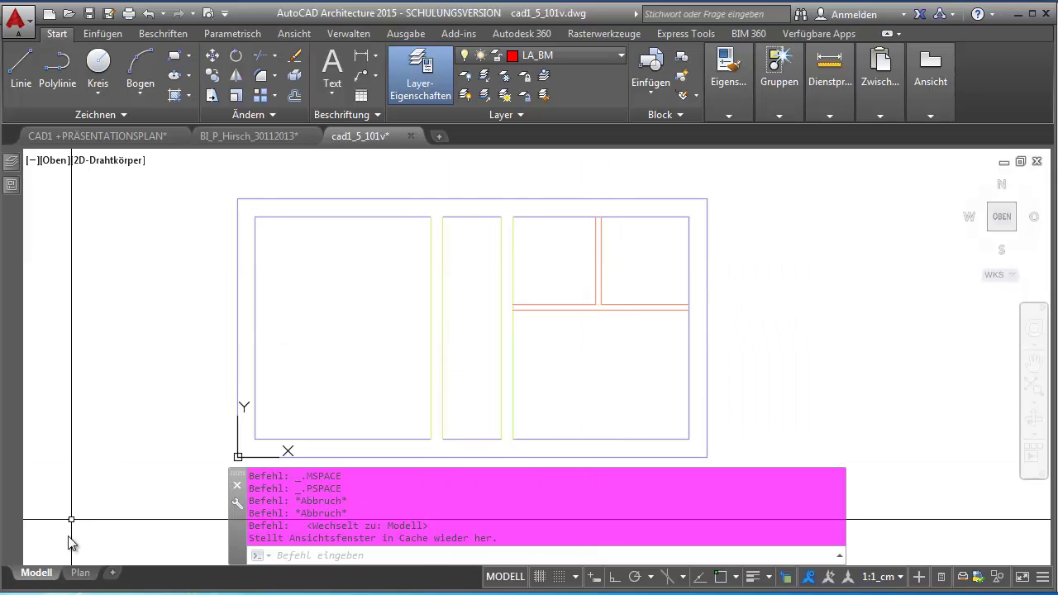
click(79, 573)
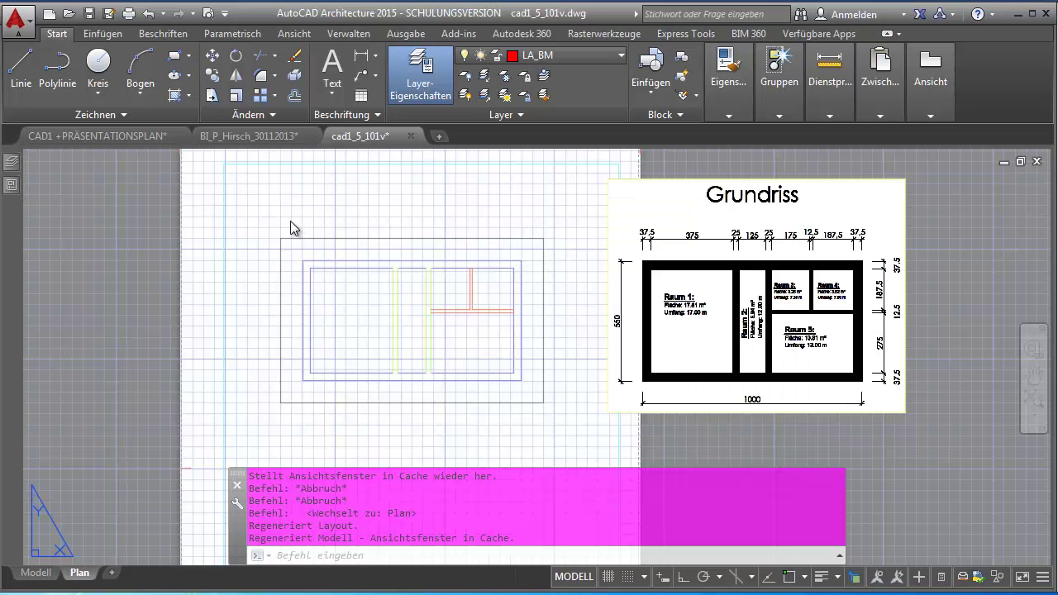
Zoom and centre the floor plan in the viewport, with the Beschriften tools showing
scroll(354, 233, up, 2)
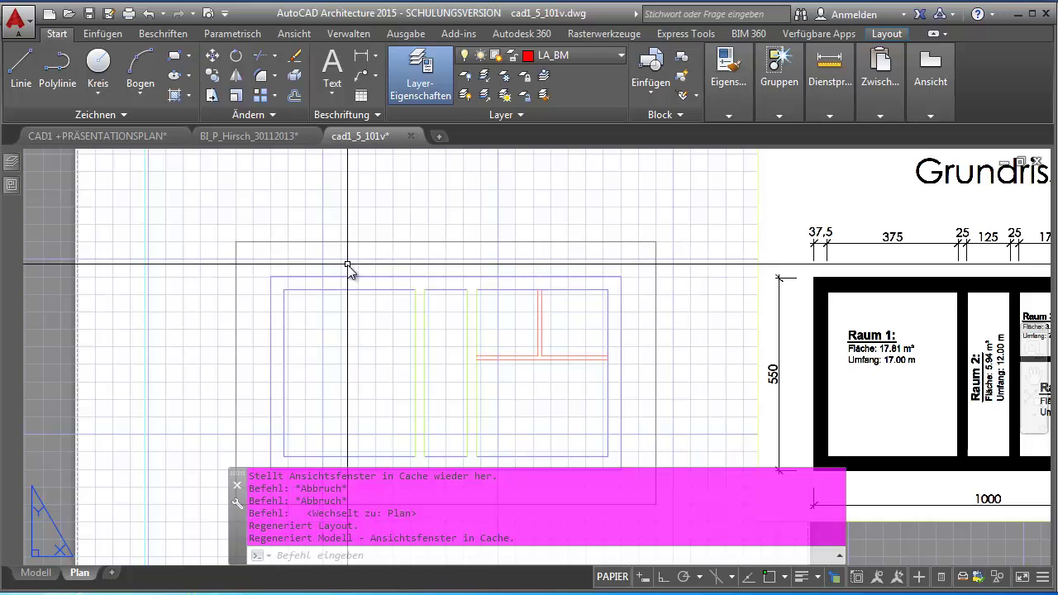
scroll(347, 265, up, 2)
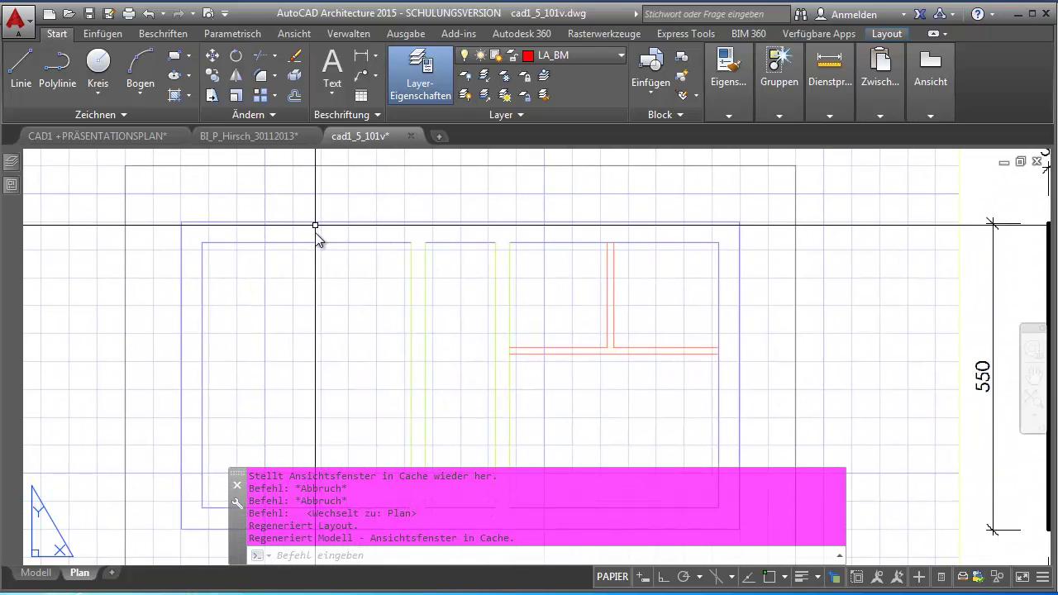
middle_drag(306, 224, 337, 300)
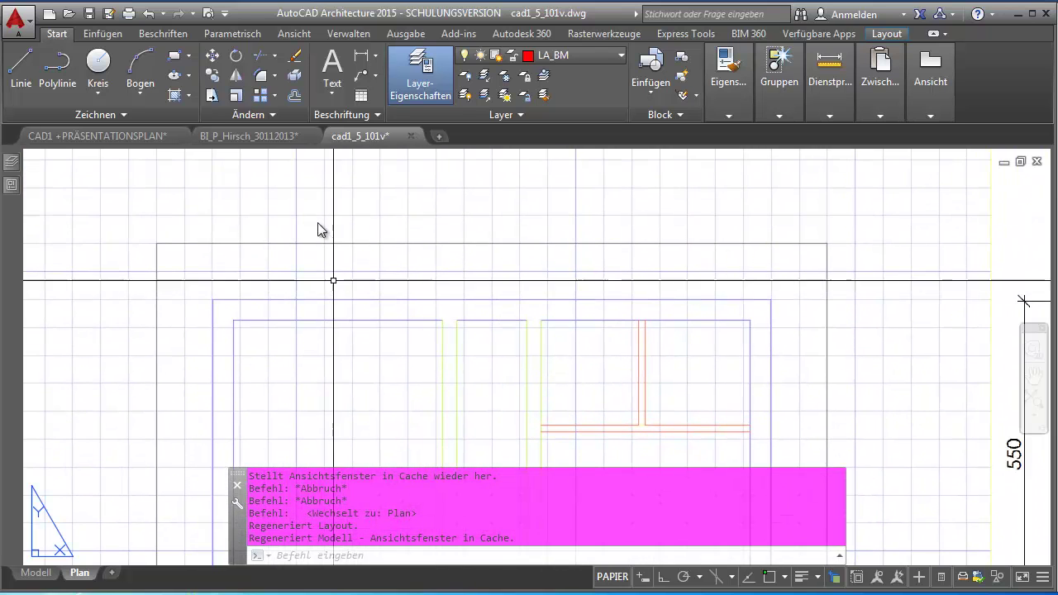
click(166, 31)
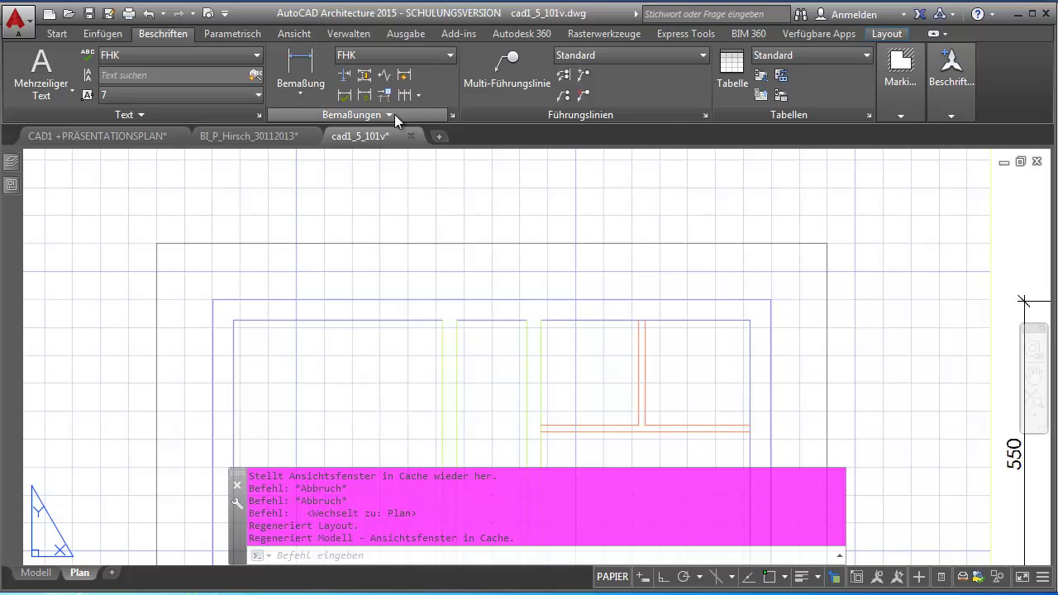
Look through the Bemaßung dimension types and extra tools, then open the dimension style manager
click(301, 96)
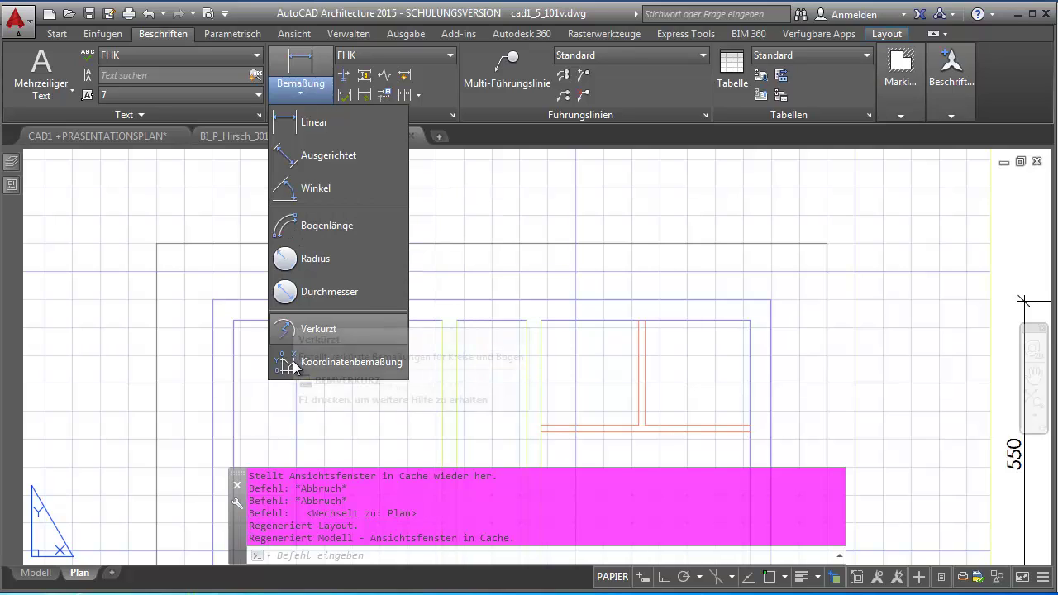
click(458, 75)
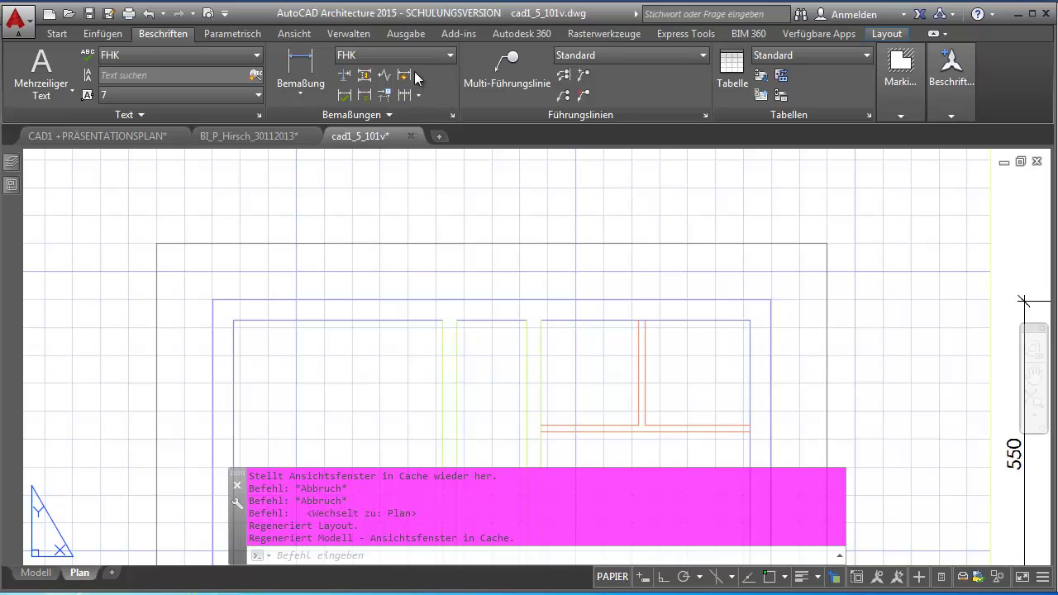
click(399, 112)
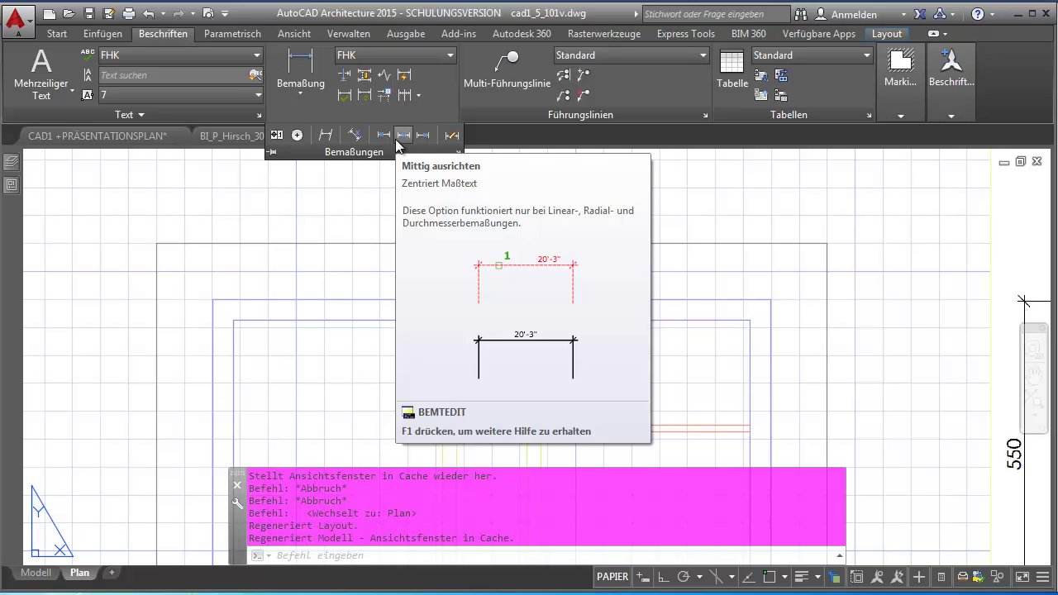
click(459, 154)
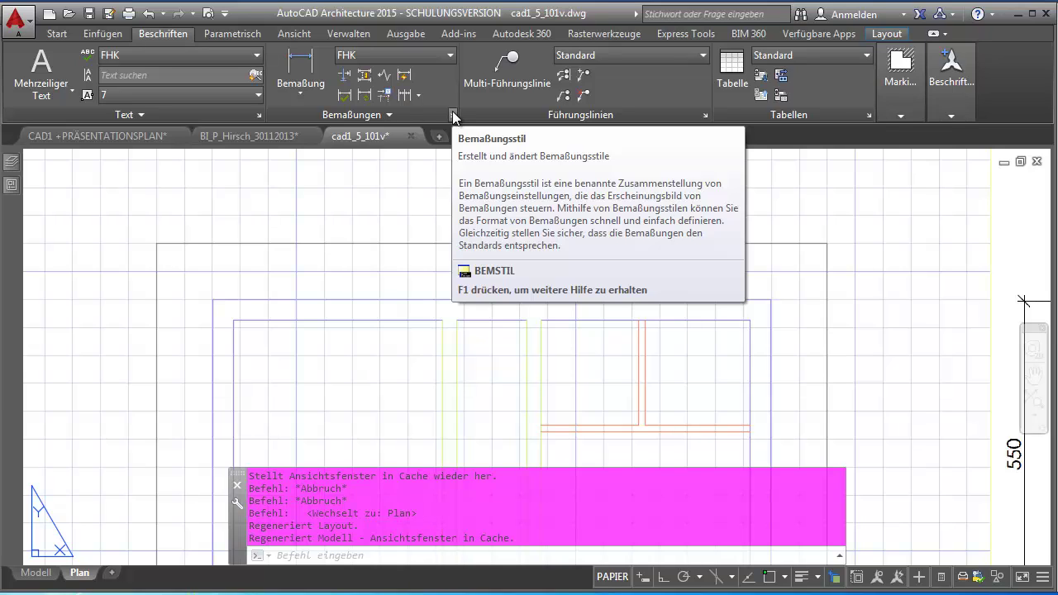
click(450, 55)
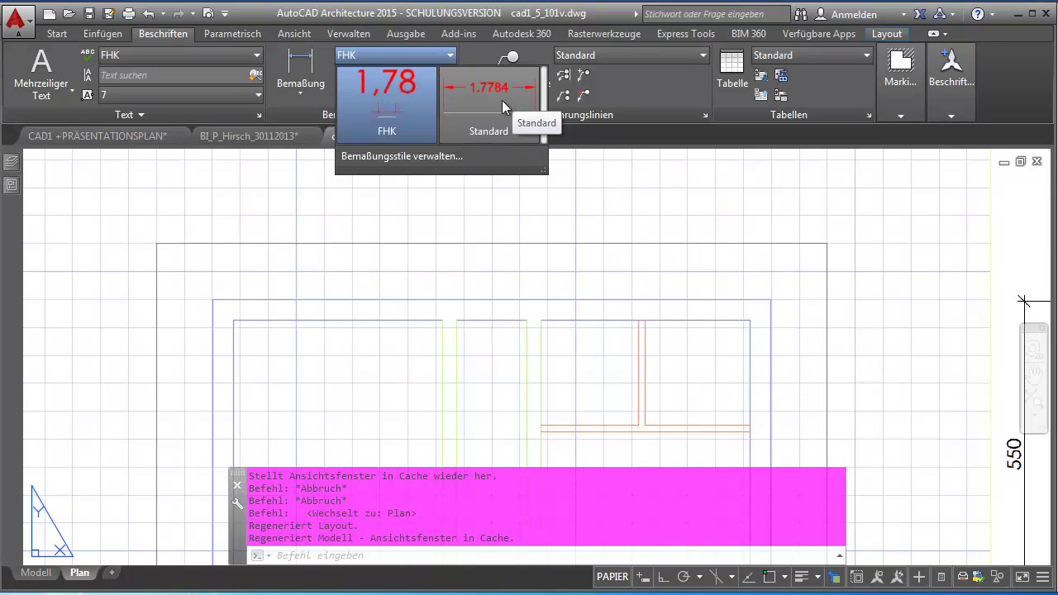
click(433, 158)
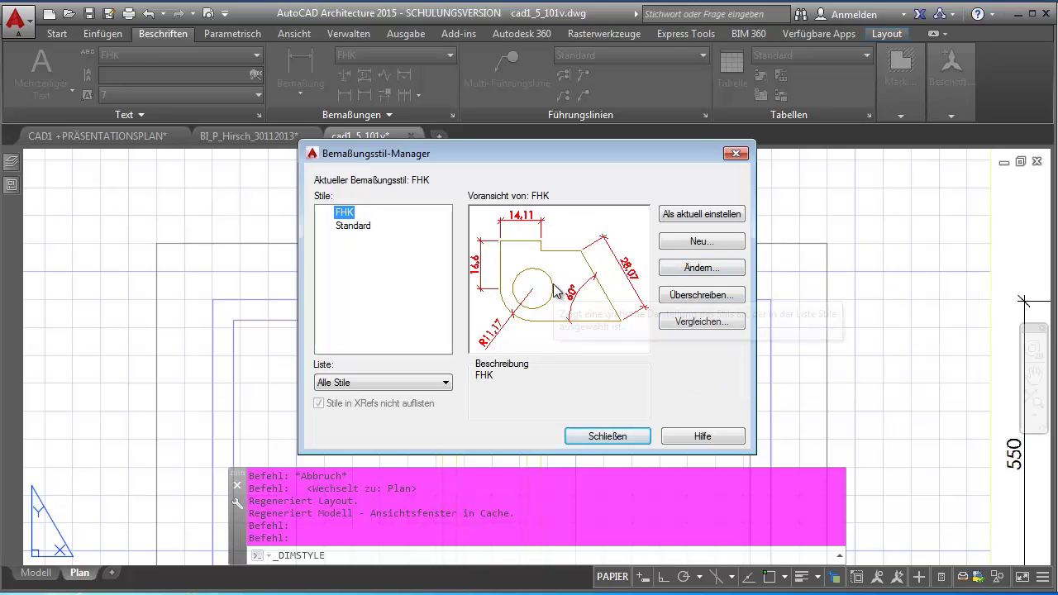
click(680, 274)
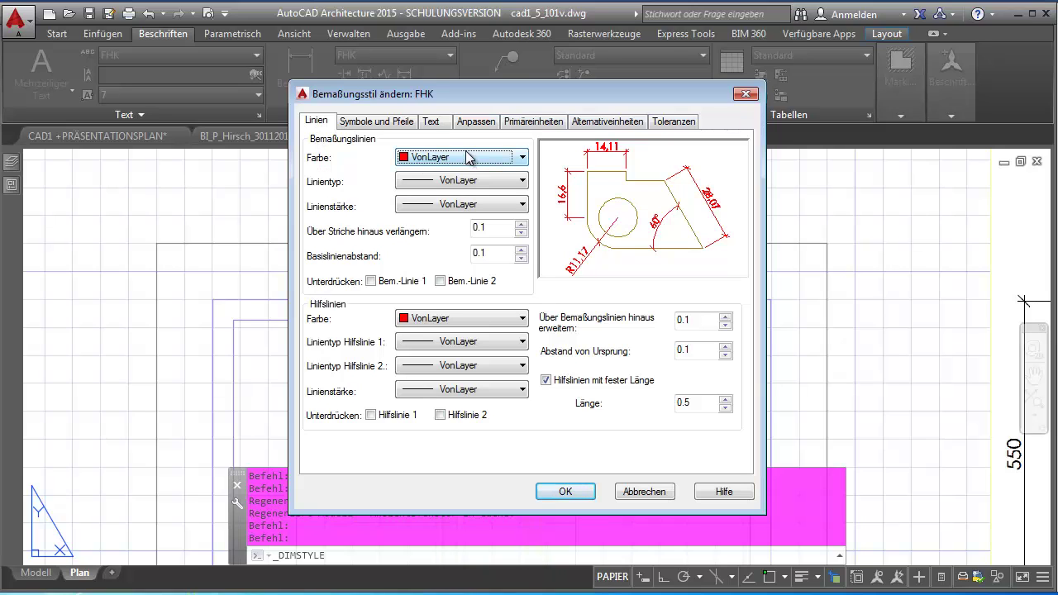
click(376, 121)
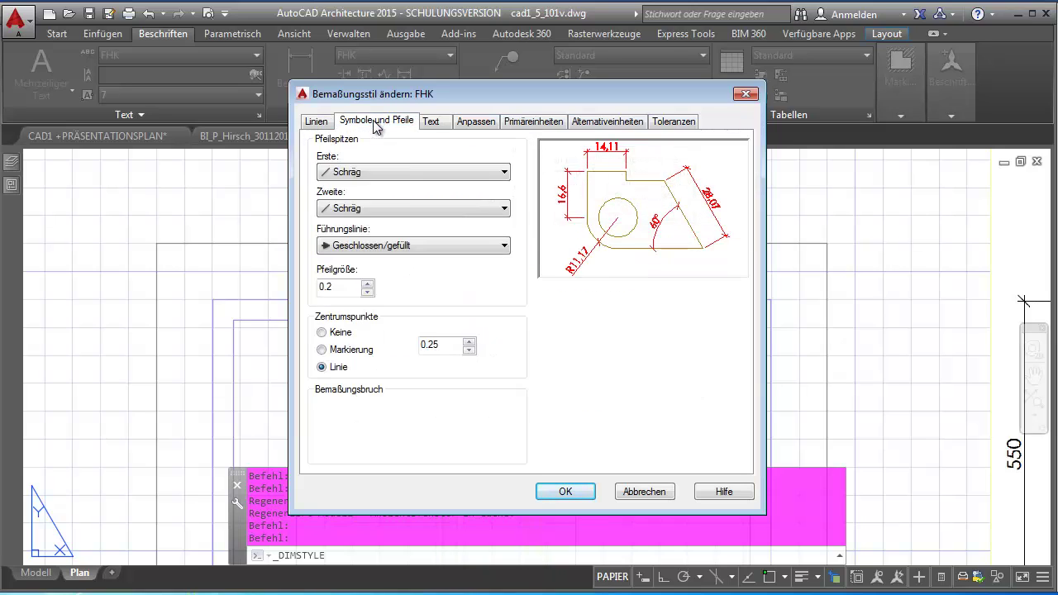
click(379, 174)
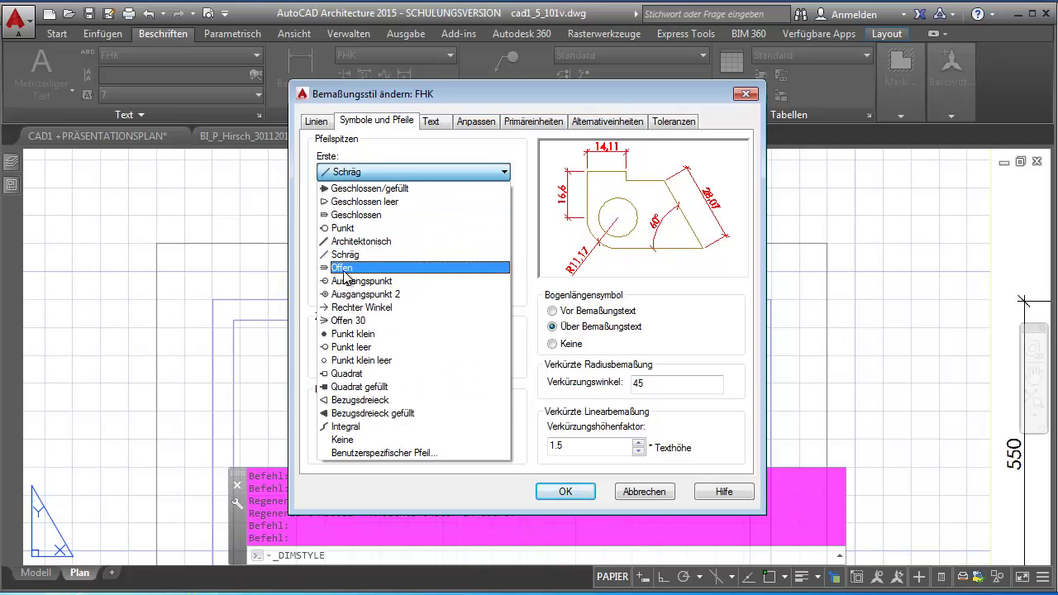
click(347, 228)
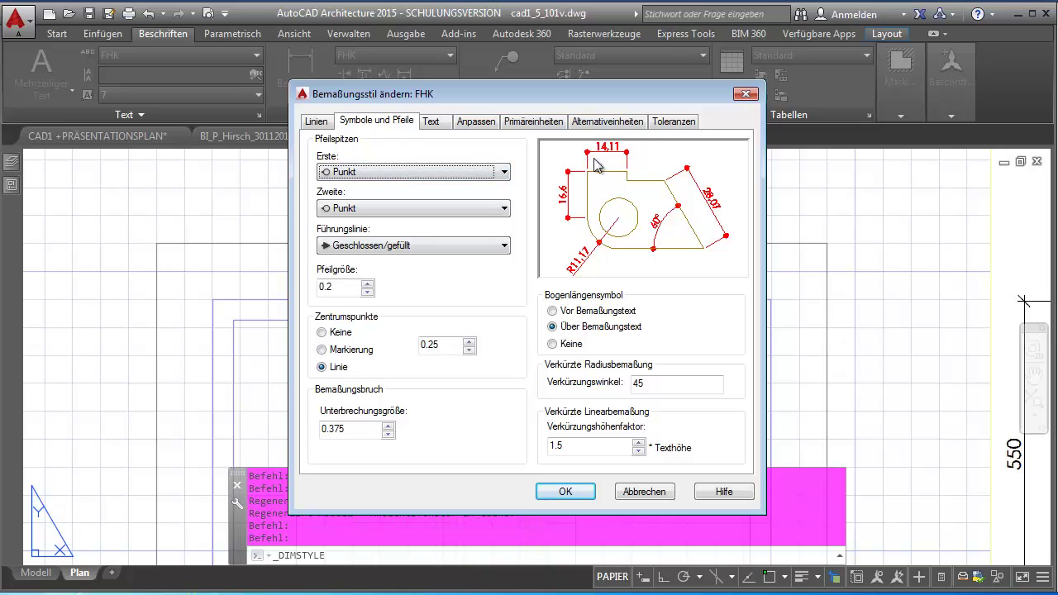
click(433, 124)
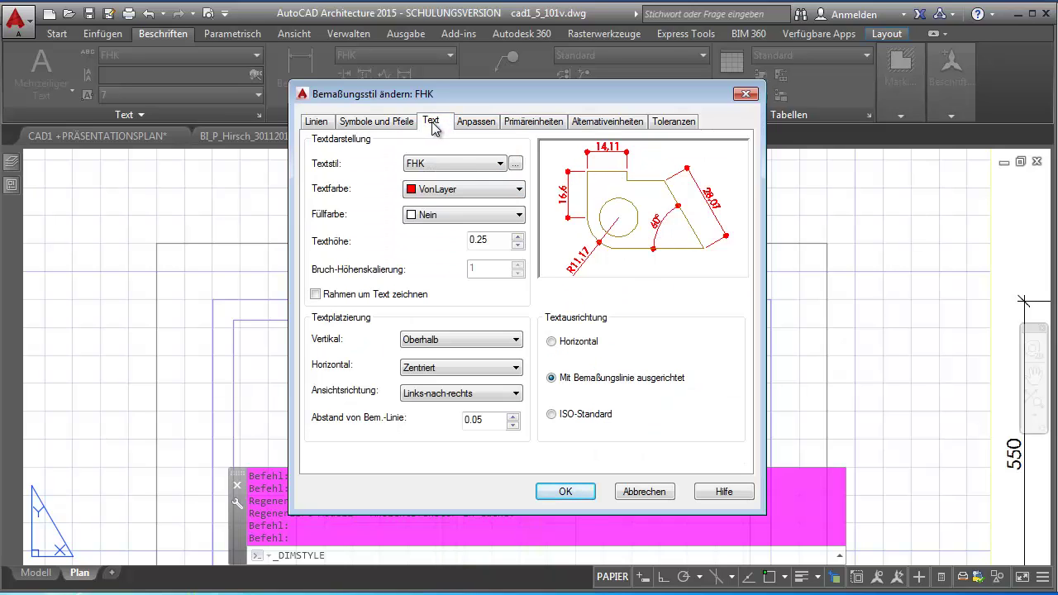
click(447, 163)
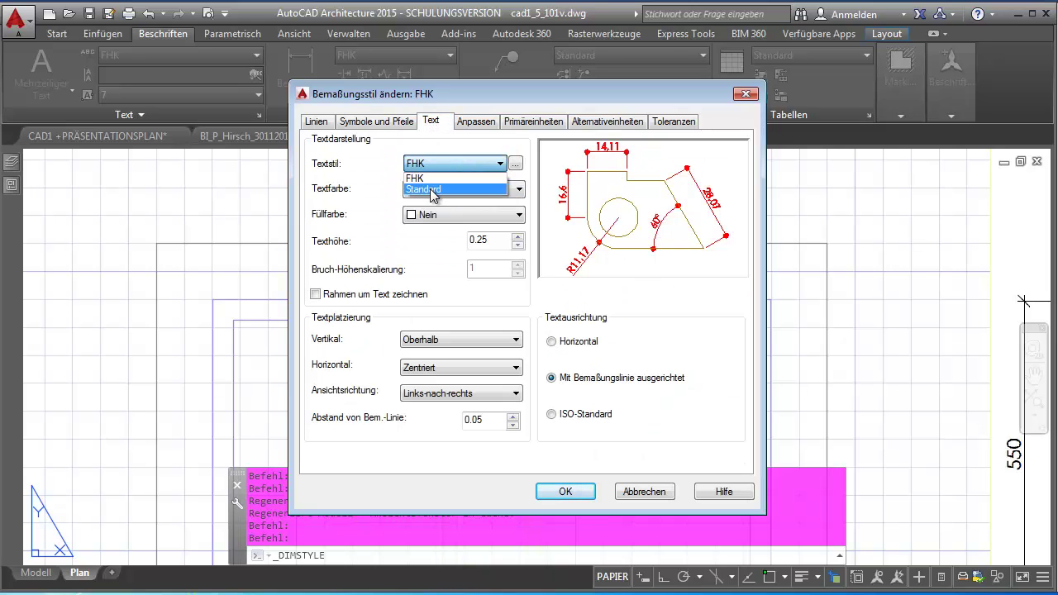
click(436, 190)
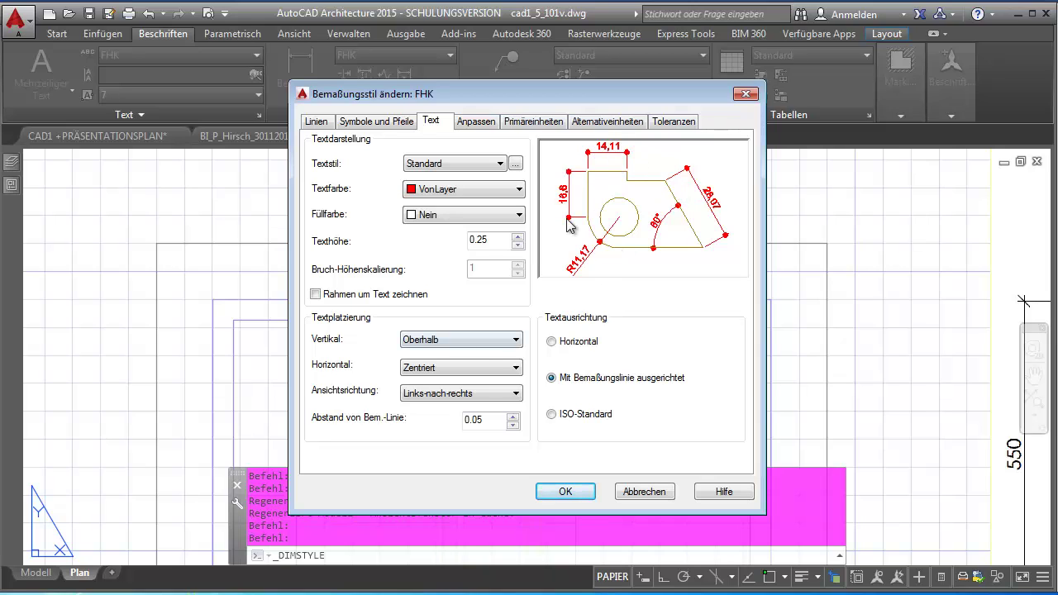
click(438, 341)
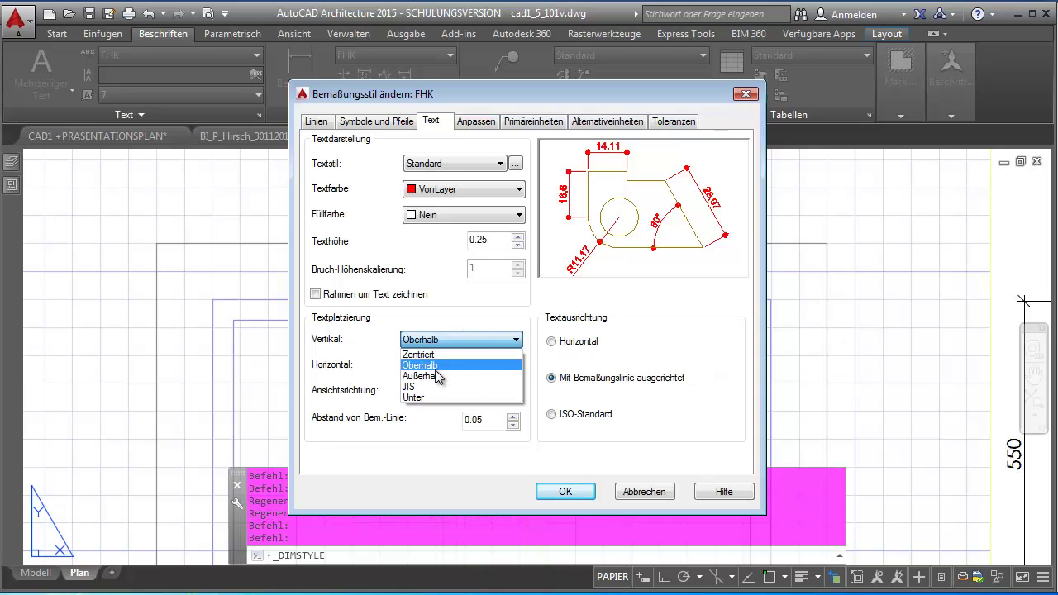
click(439, 352)
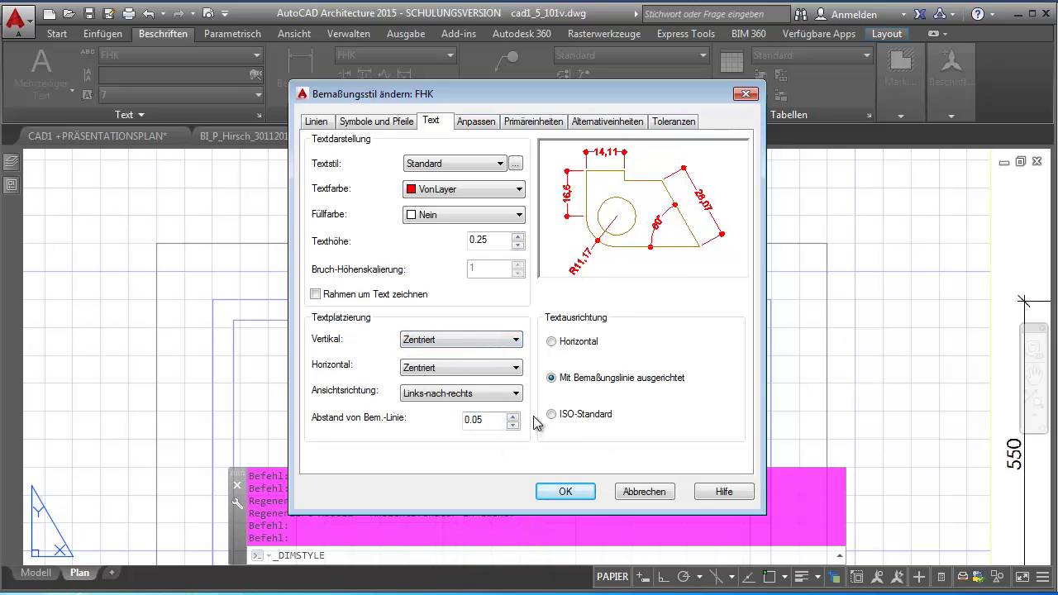
click(475, 122)
click(529, 121)
click(622, 122)
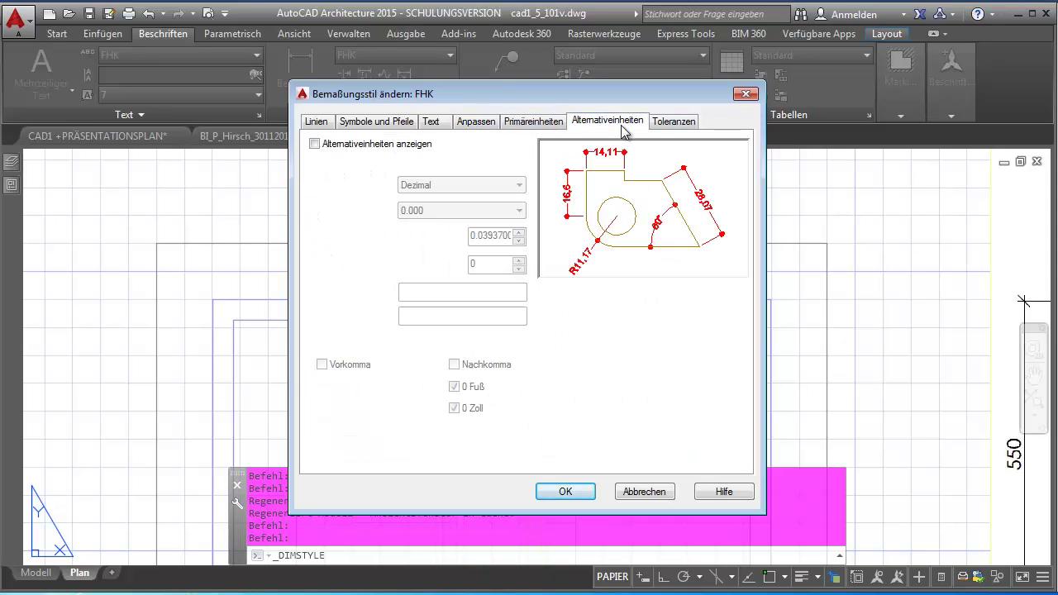
click(676, 126)
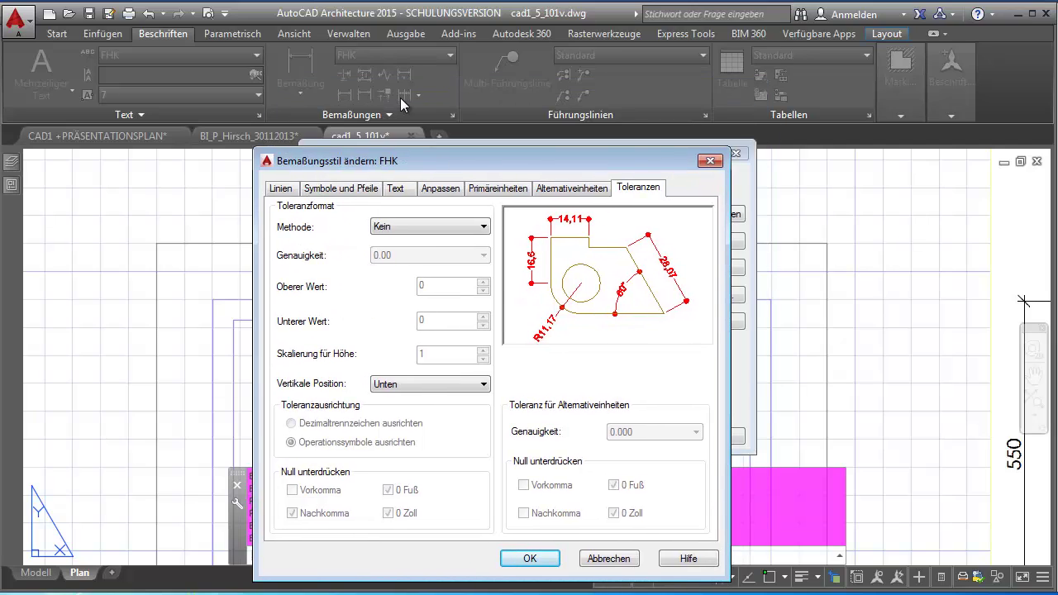
click(608, 559)
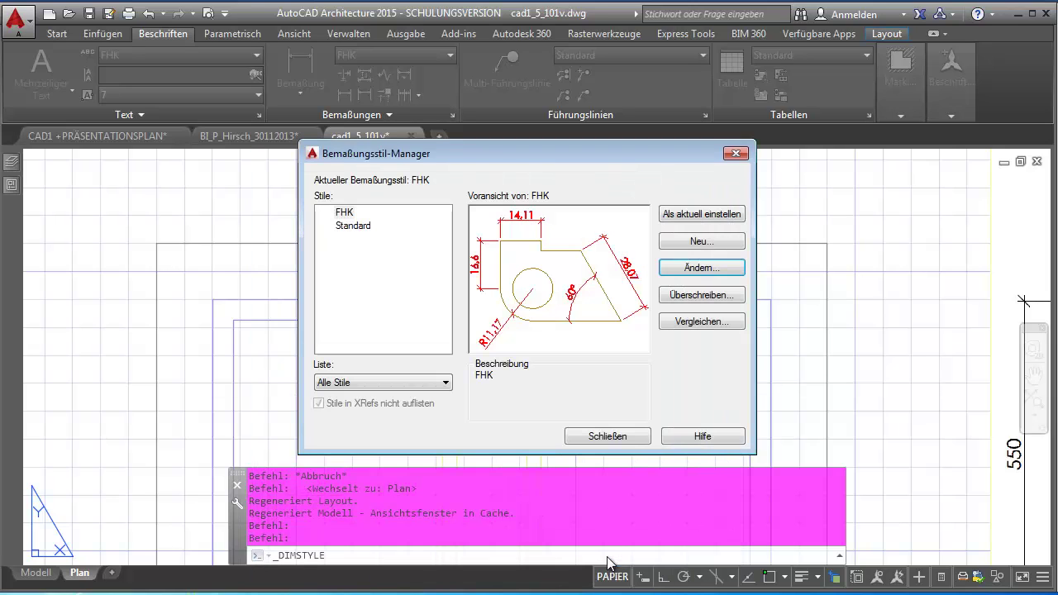
Close the dimension style manager and confirm FHK is still the current dimension style
click(628, 438)
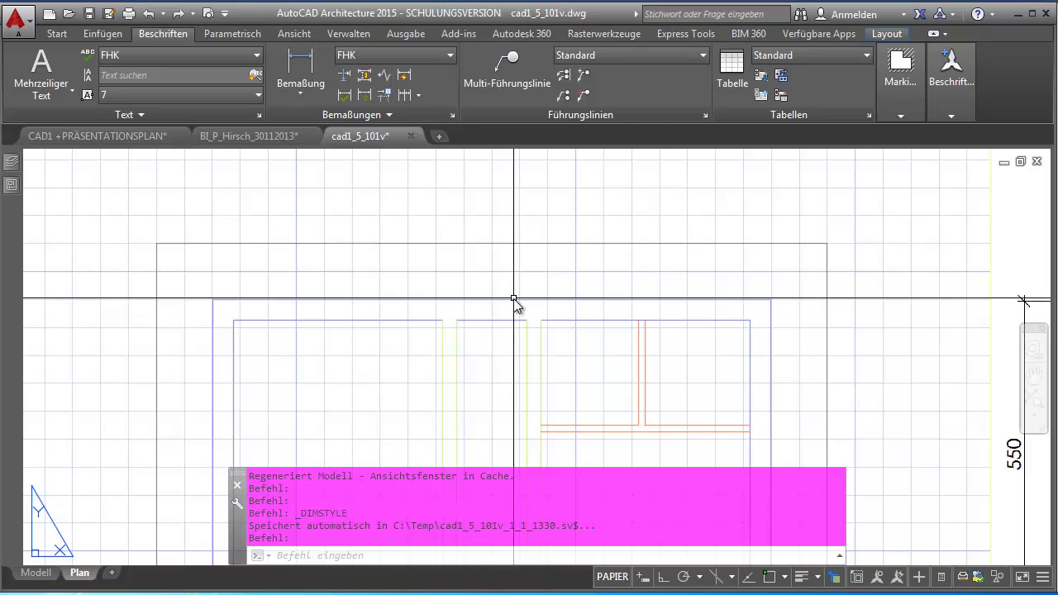
click(418, 56)
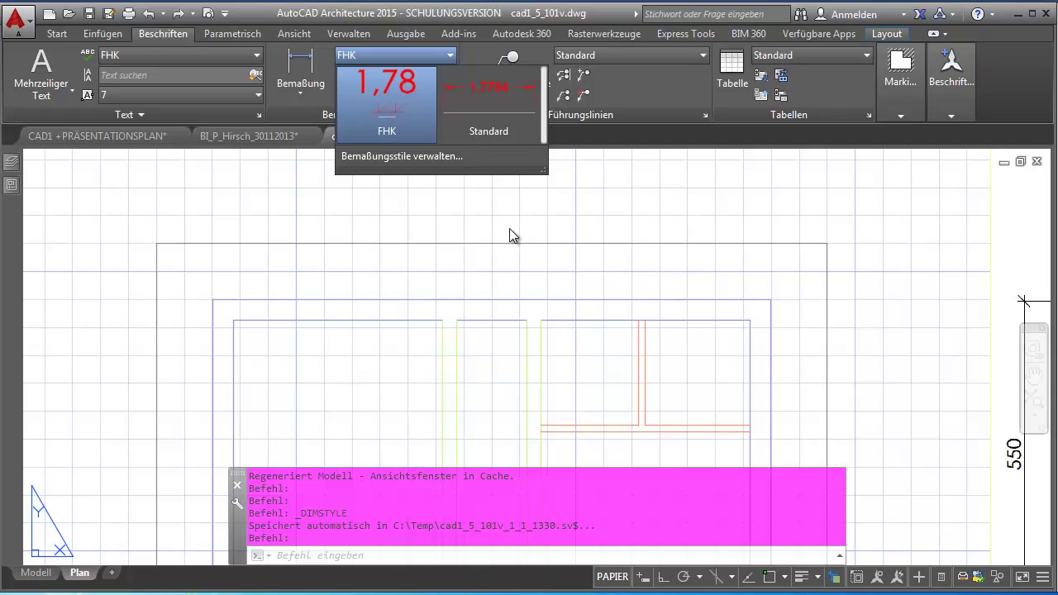
click(509, 203)
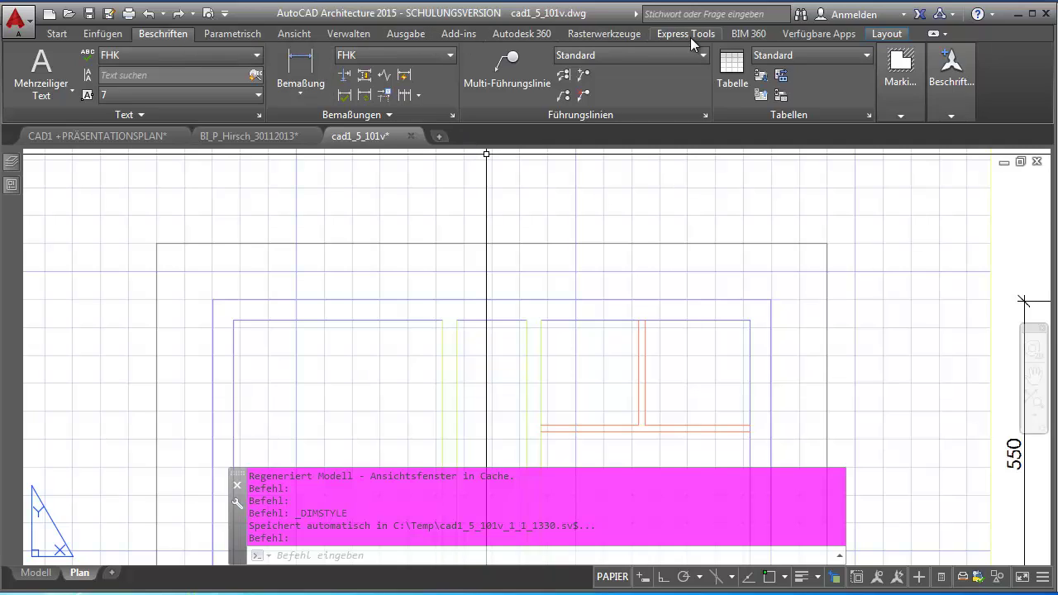
Copy the Technisch dimension style from BI_P_Hirsch_30112013.dwg into the plan drawing
click(291, 32)
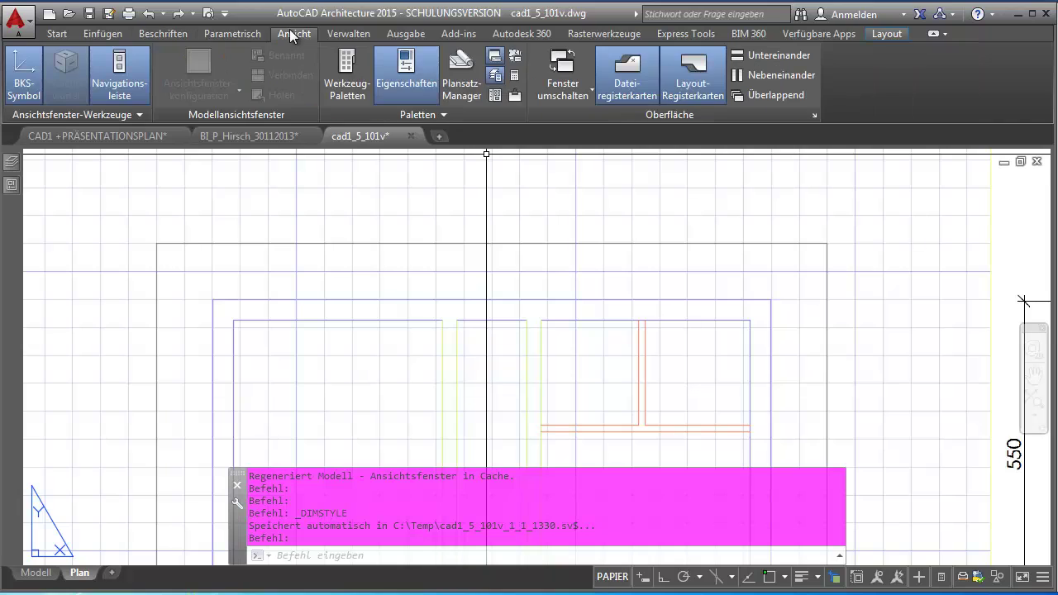
click(494, 94)
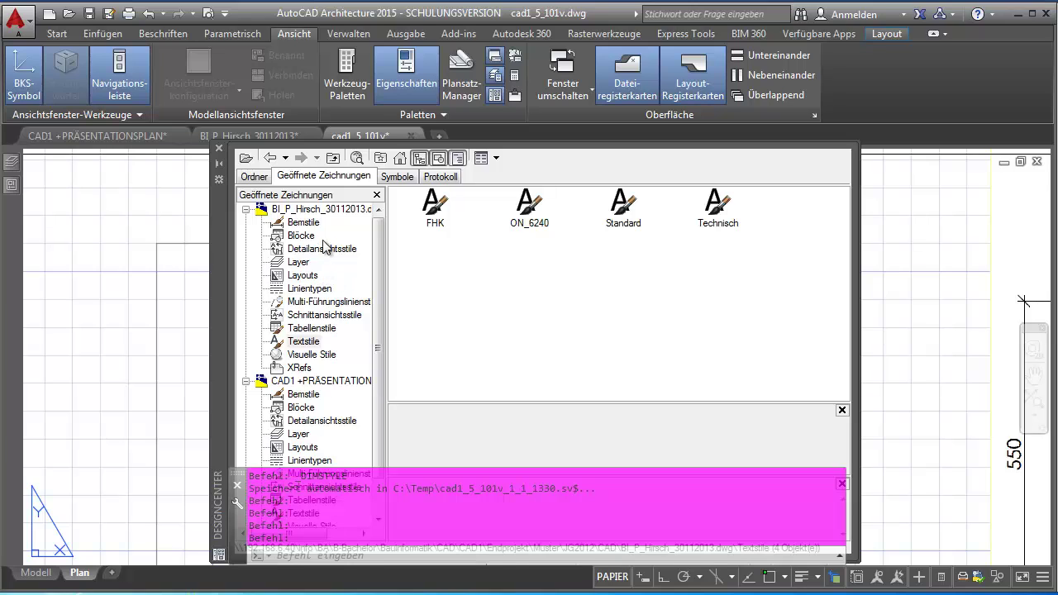
click(323, 211)
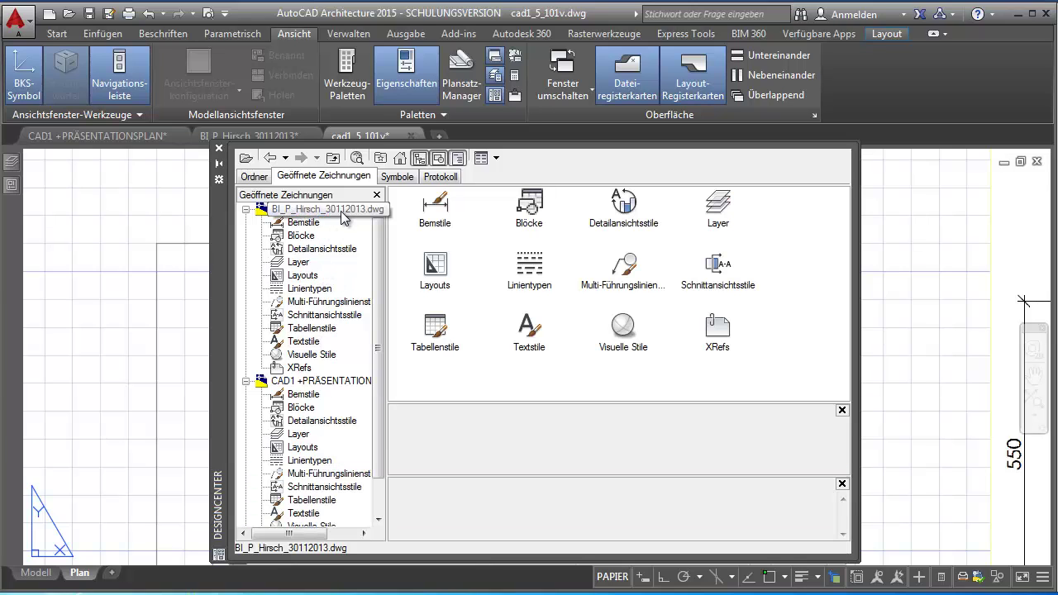
click(307, 224)
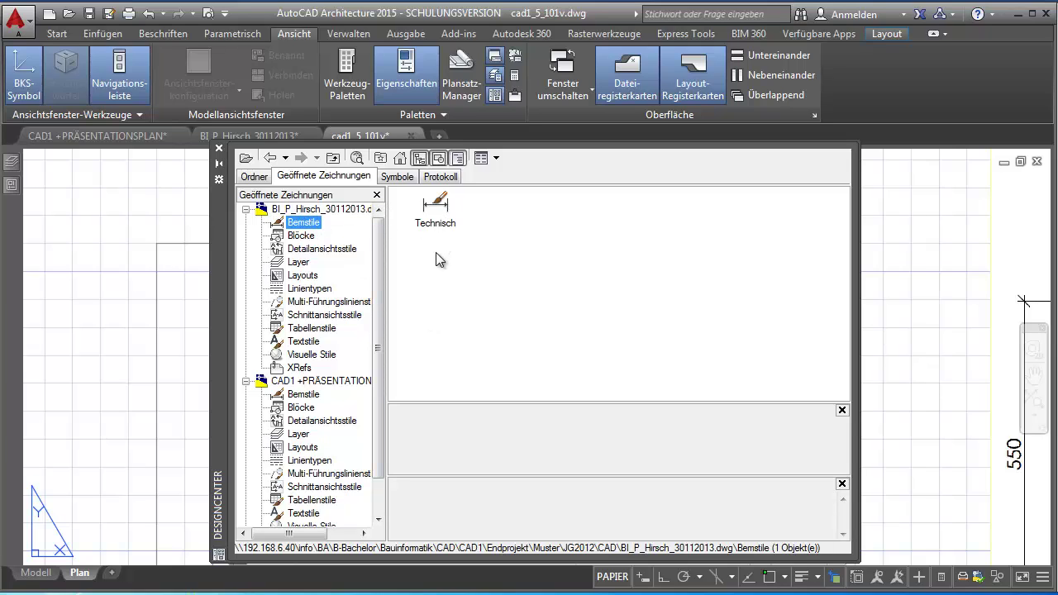
click(435, 207)
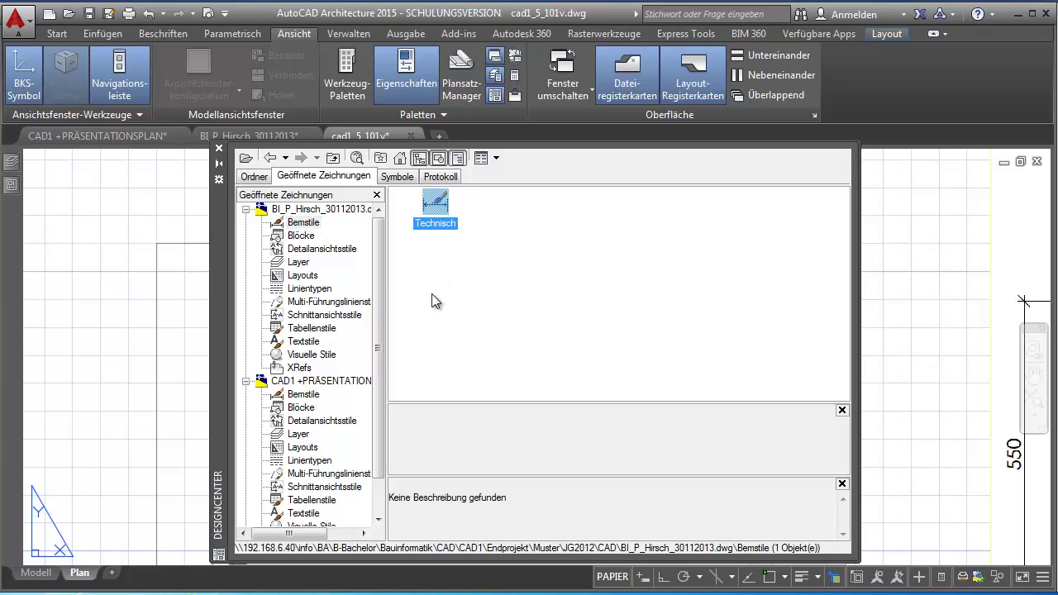
drag(435, 204, 914, 266)
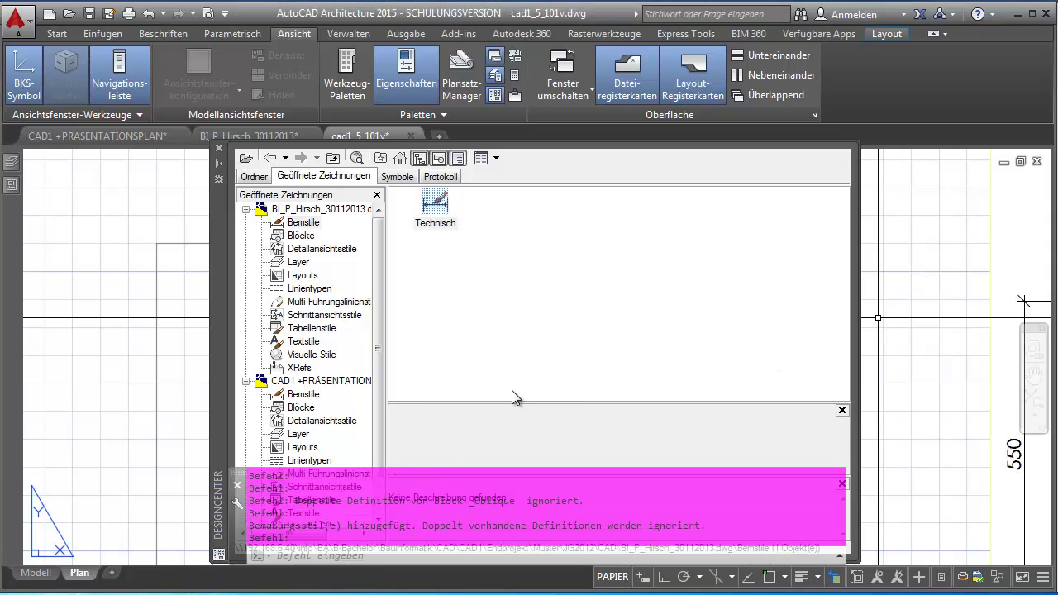
Check the reference drawing's ON_6240 text style, then close DesignCenter
click(307, 342)
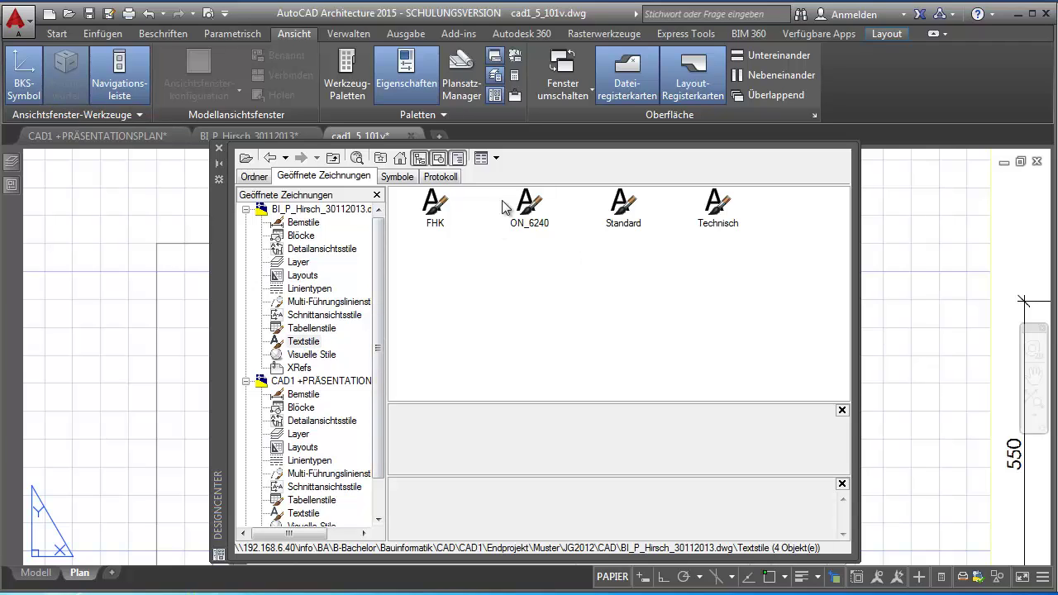
click(532, 214)
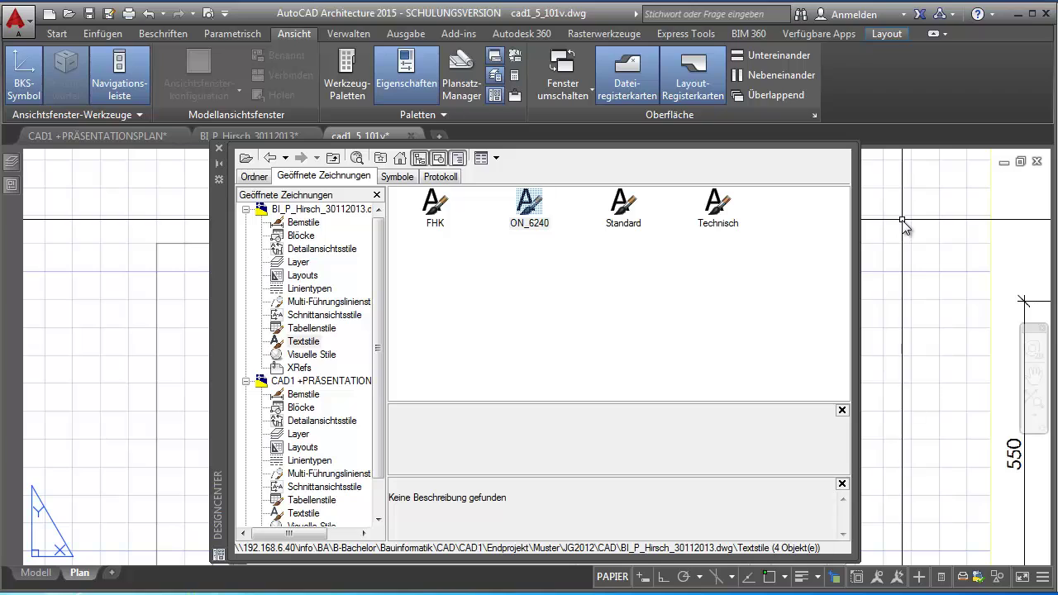
click(219, 148)
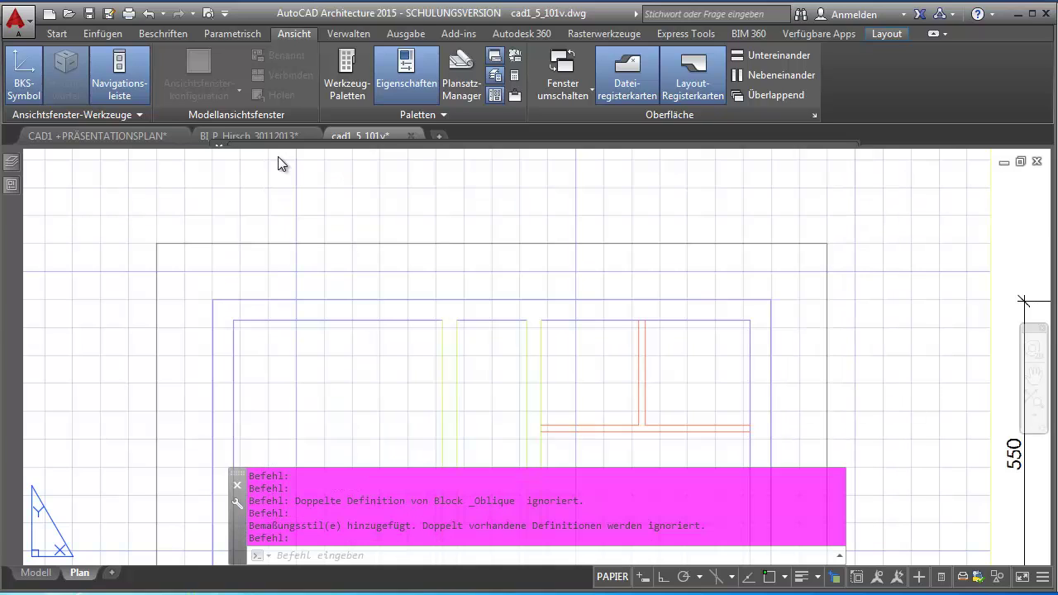
click(163, 30)
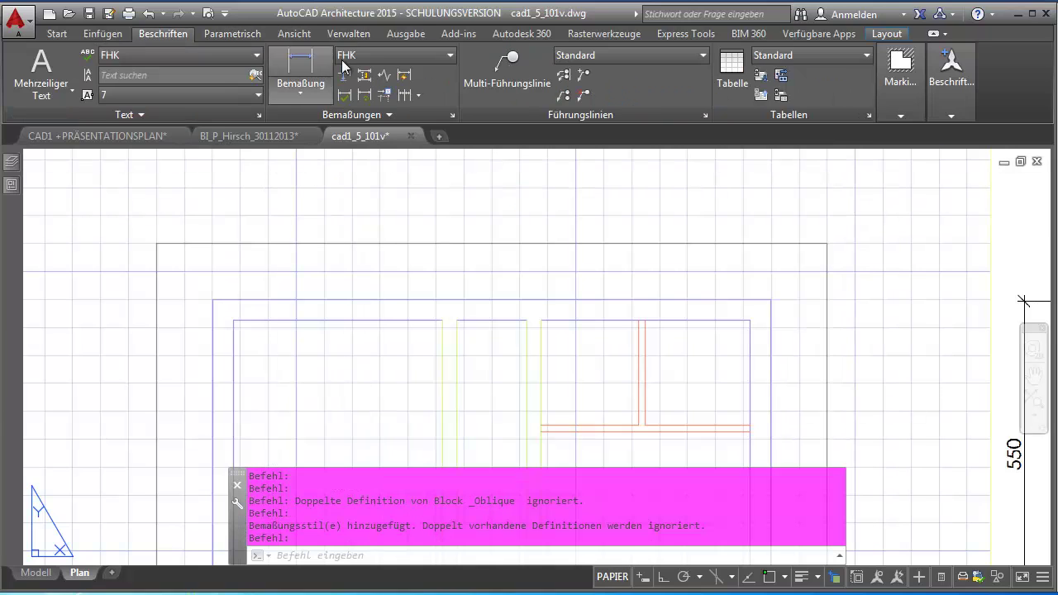
click(394, 60)
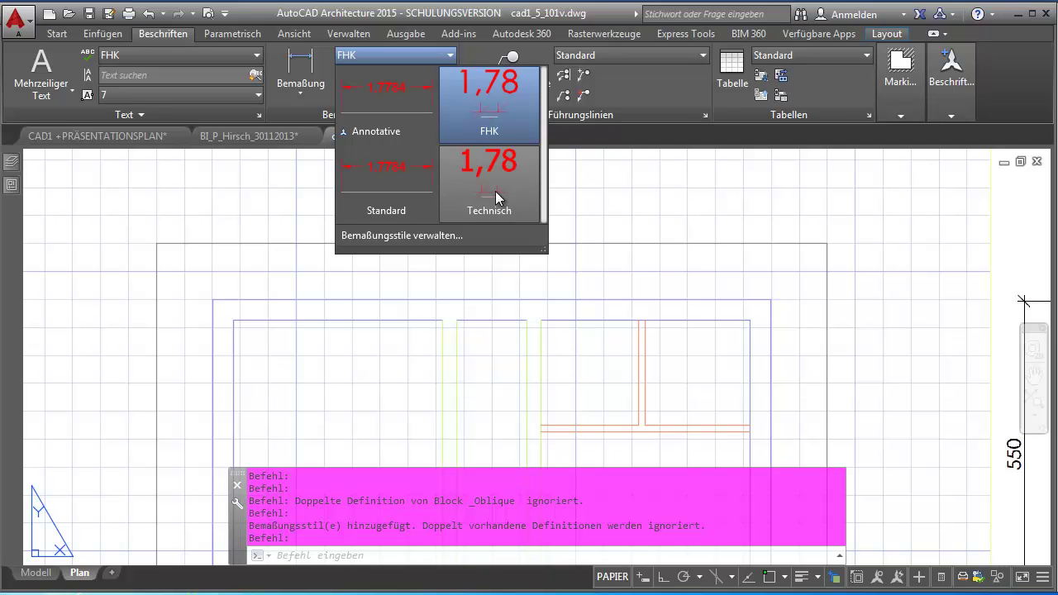
click(493, 235)
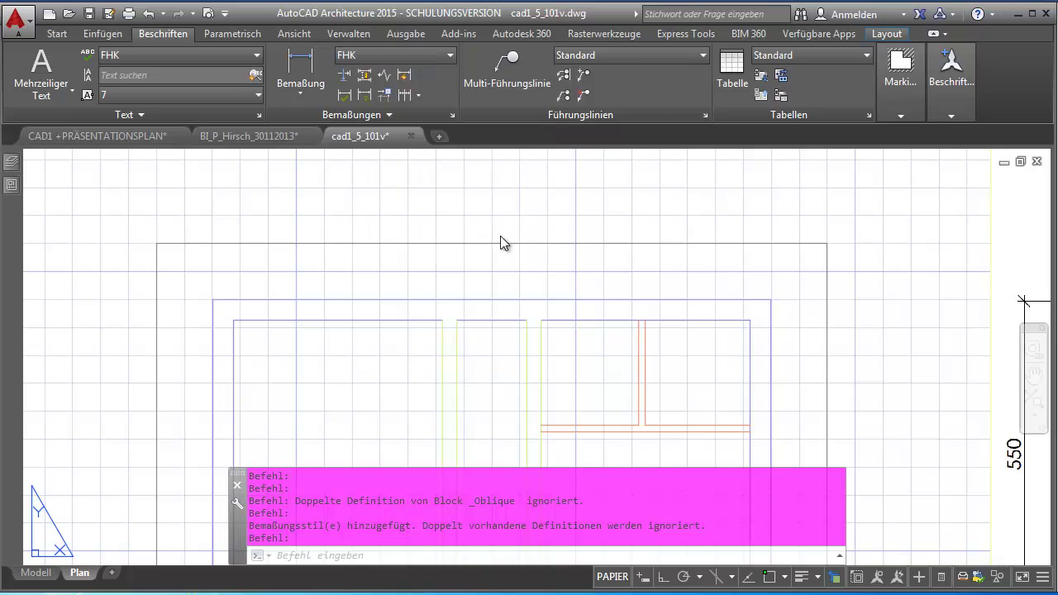
click(661, 243)
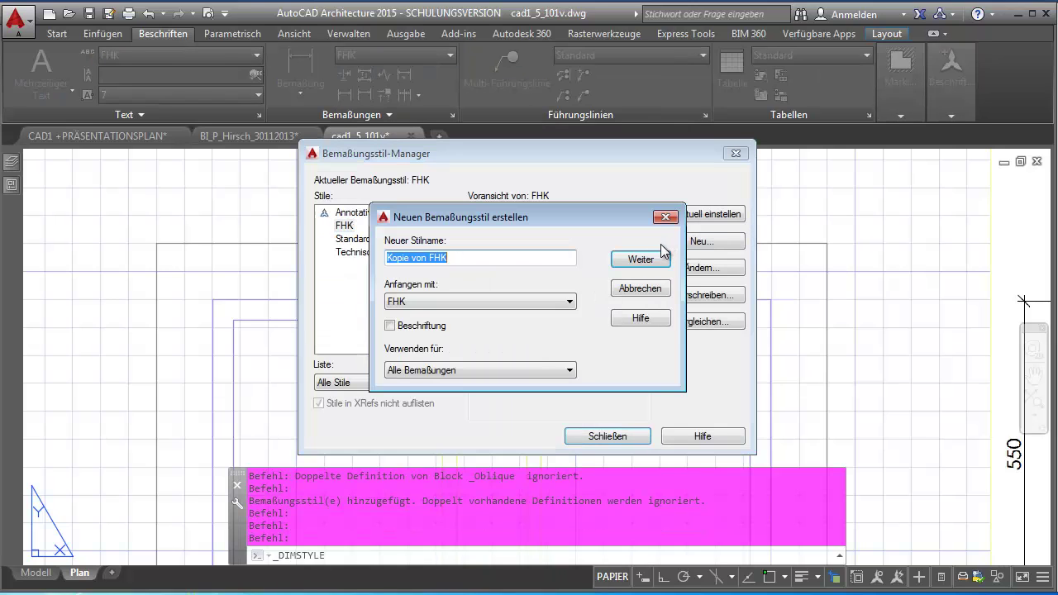
click(422, 302)
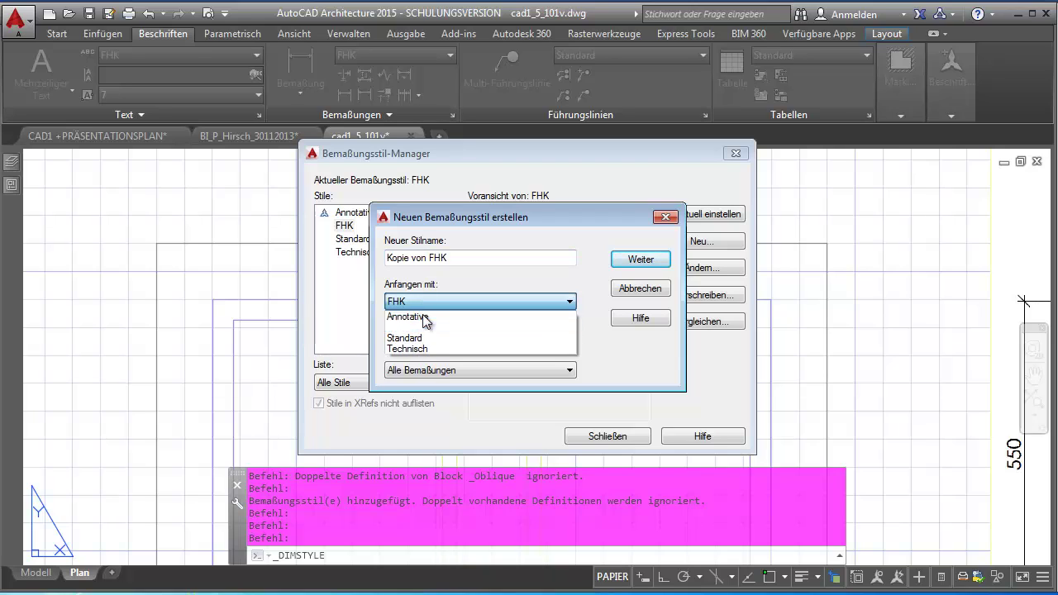
click(423, 339)
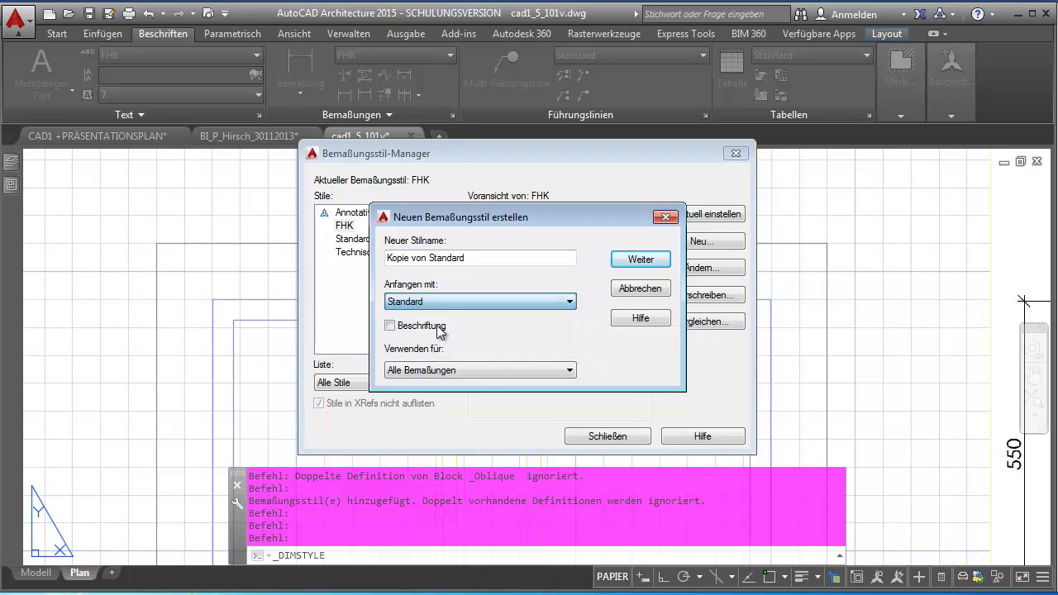
drag(496, 258, 340, 258)
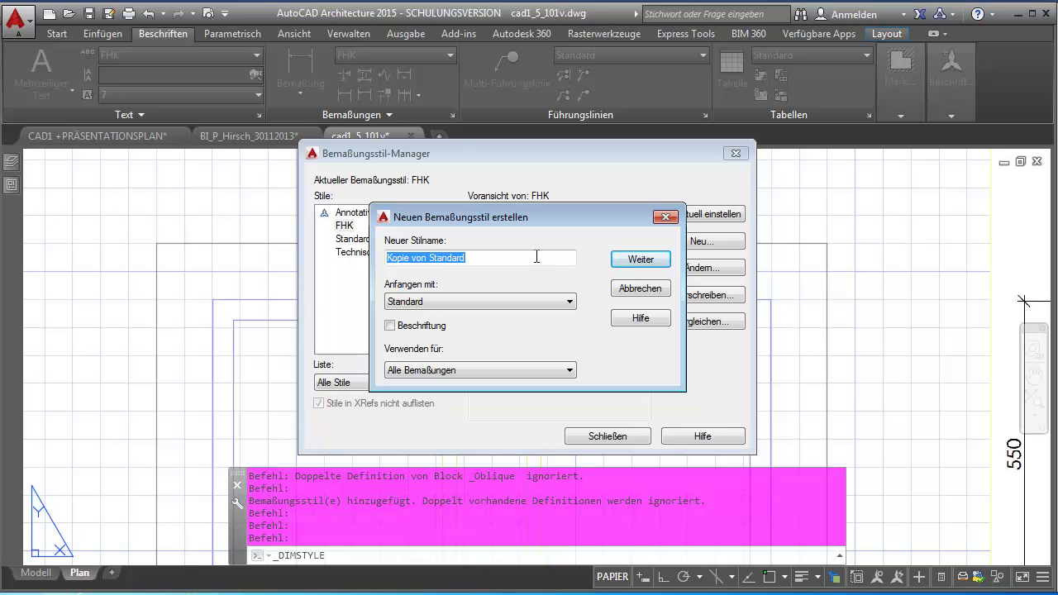
text(ssl)
click(640, 259)
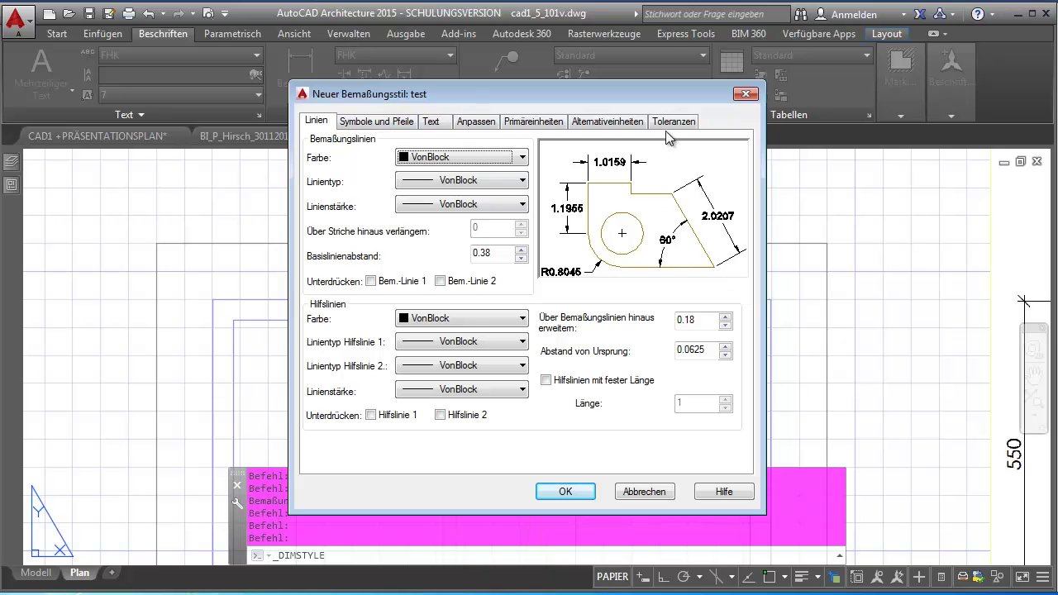
click(649, 493)
click(624, 444)
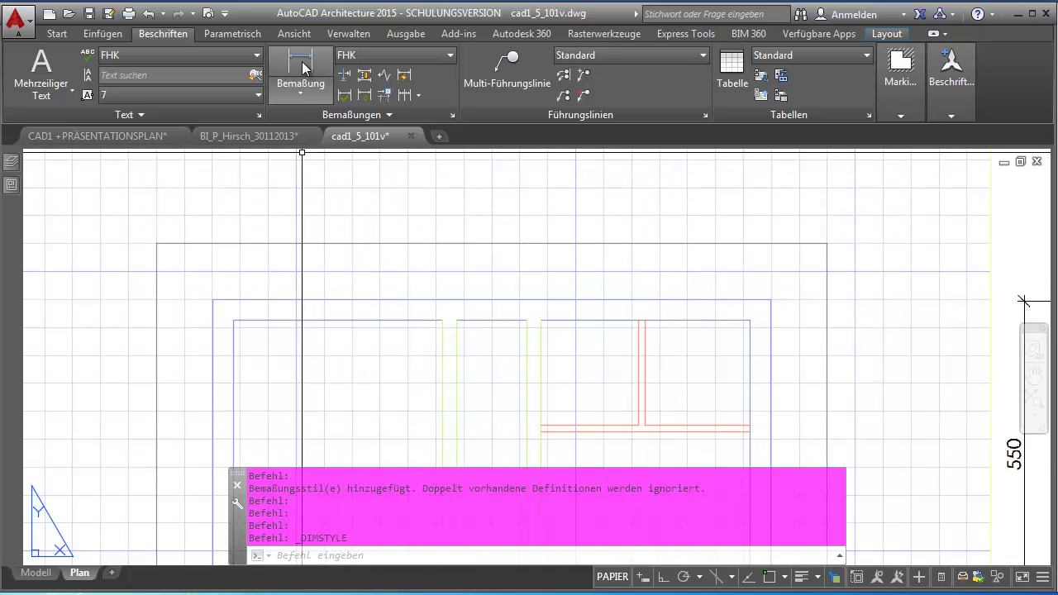
Start a linear dimension with grid snap (F9) off, grid visible and selection cycling disabled
click(303, 96)
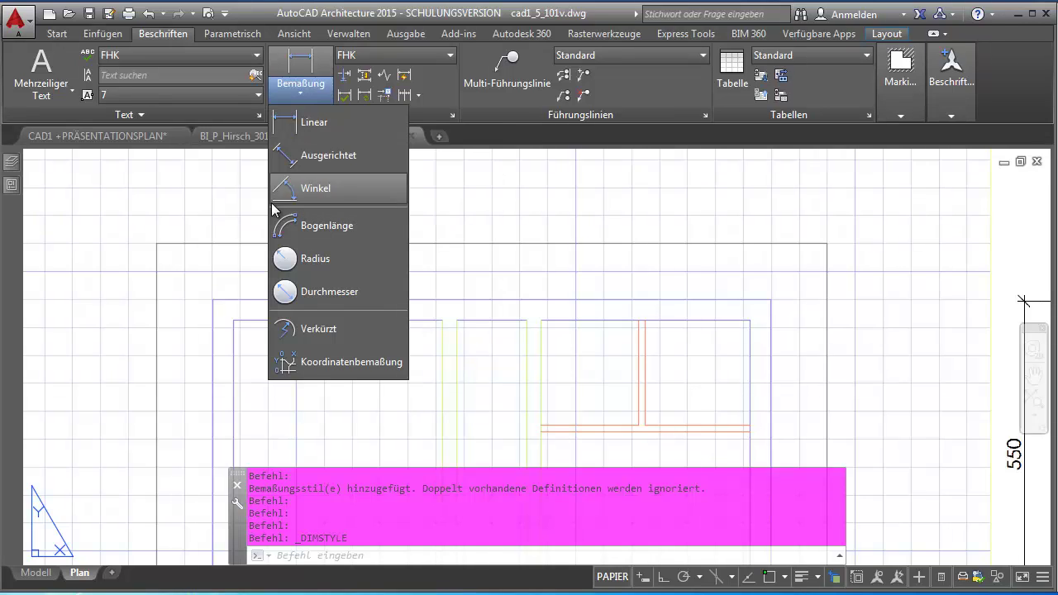
click(304, 122)
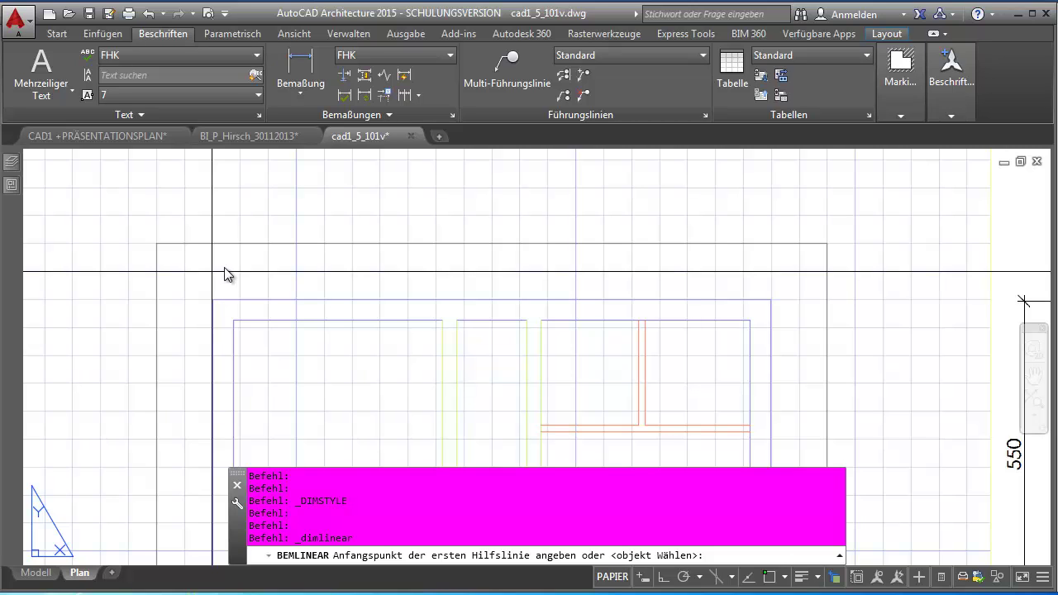
key(F9)
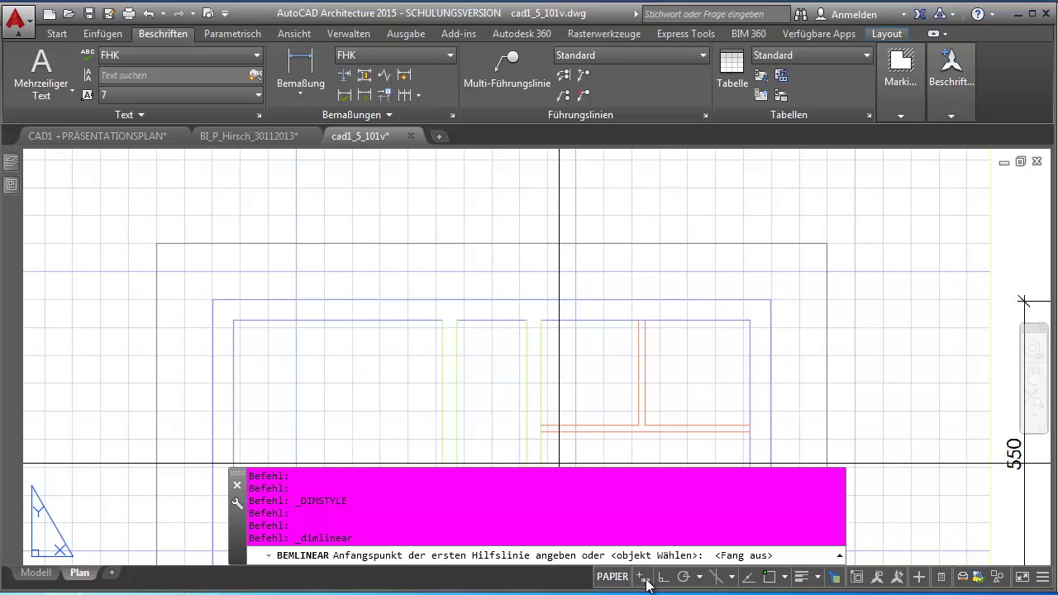
click(1043, 579)
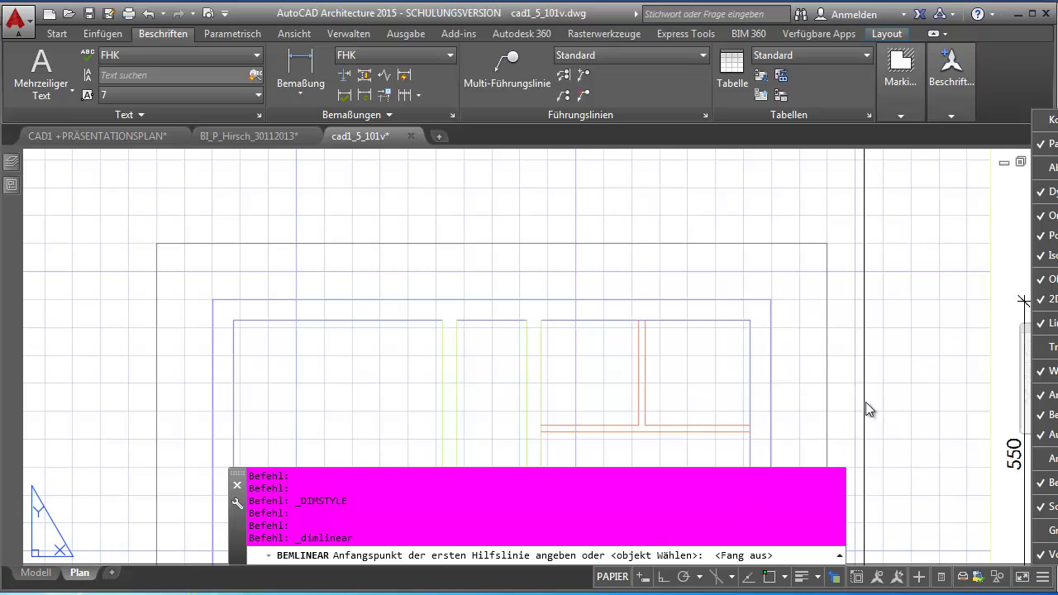
click(882, 366)
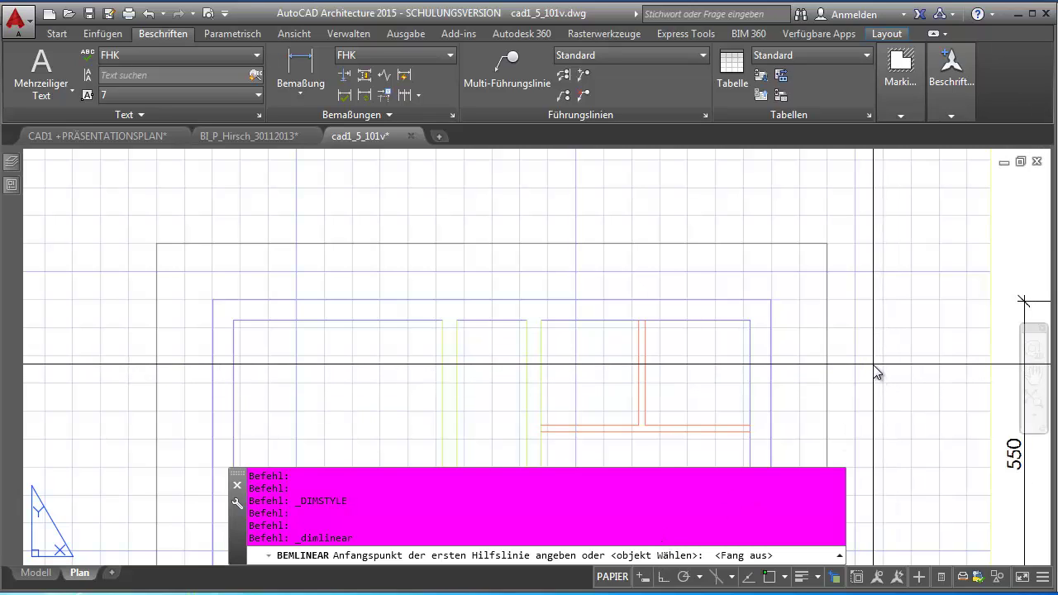
key(F7)
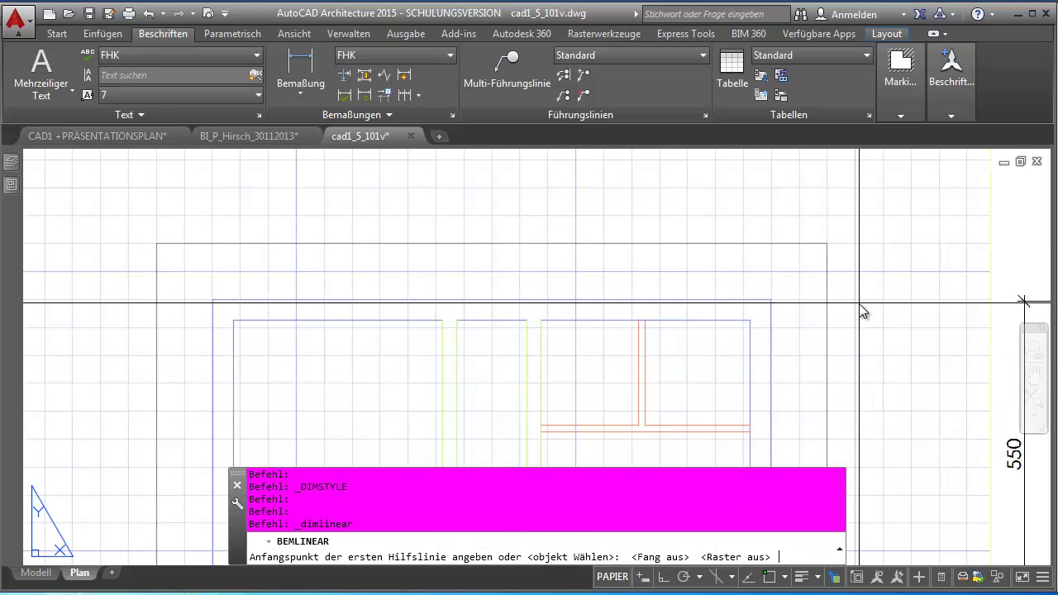
key(F7)
key(F9)
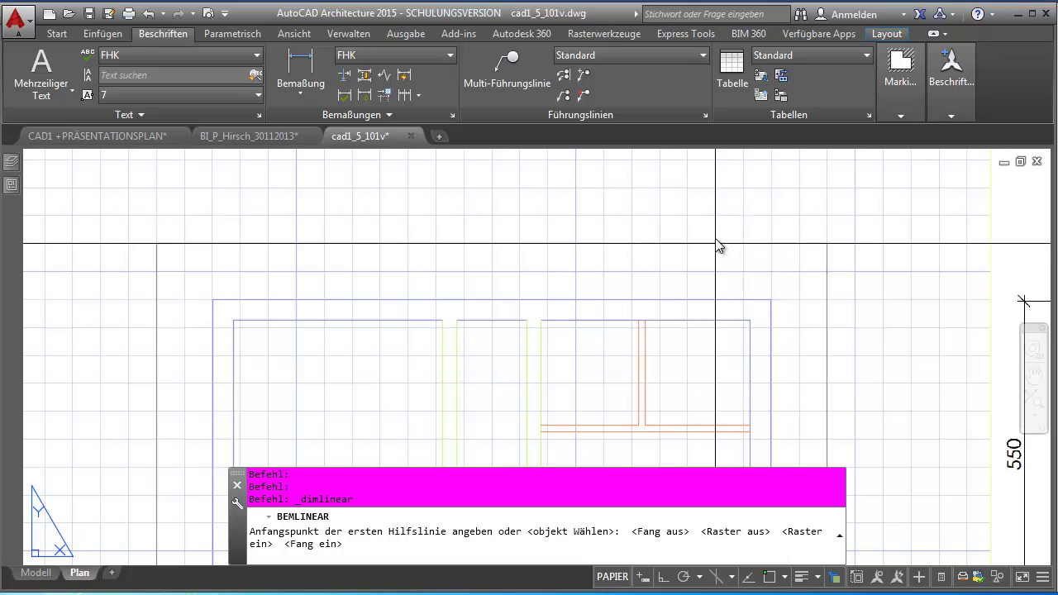
click(835, 577)
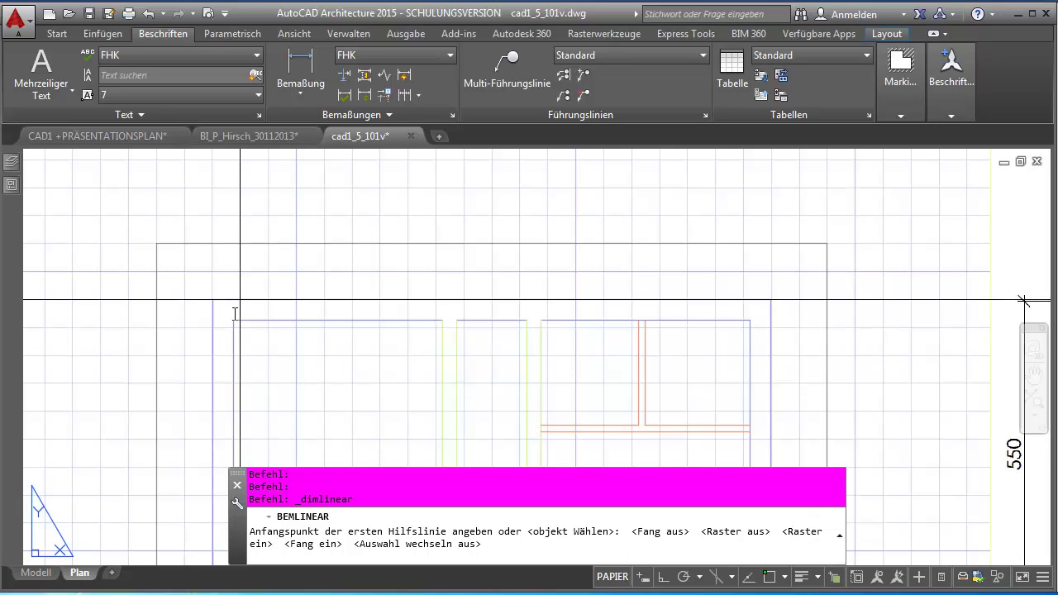
key(F9)
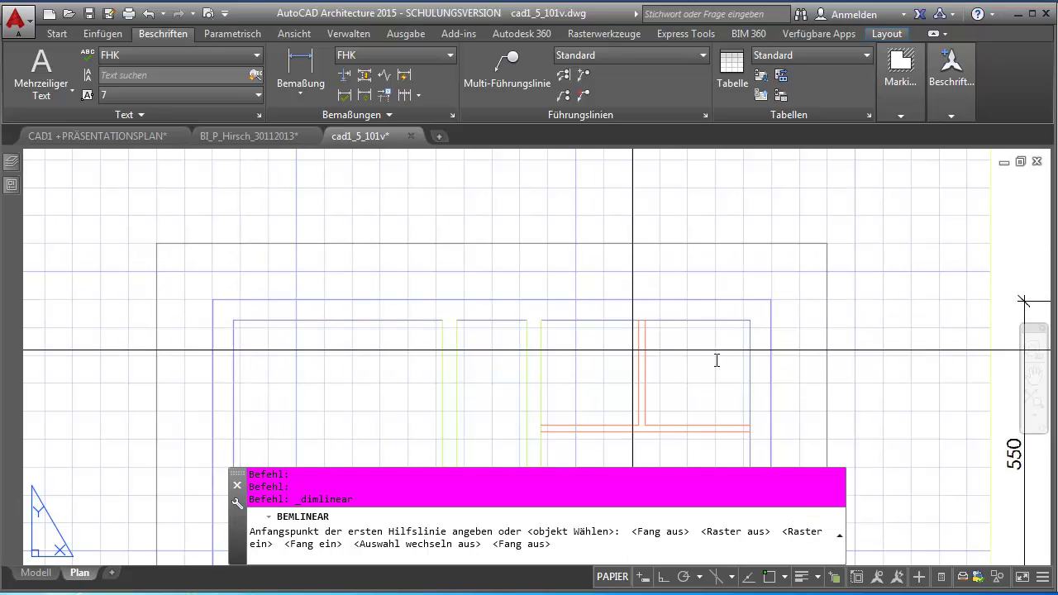
Enable object snap and pick the outer and inner top-left wall corners
click(794, 558)
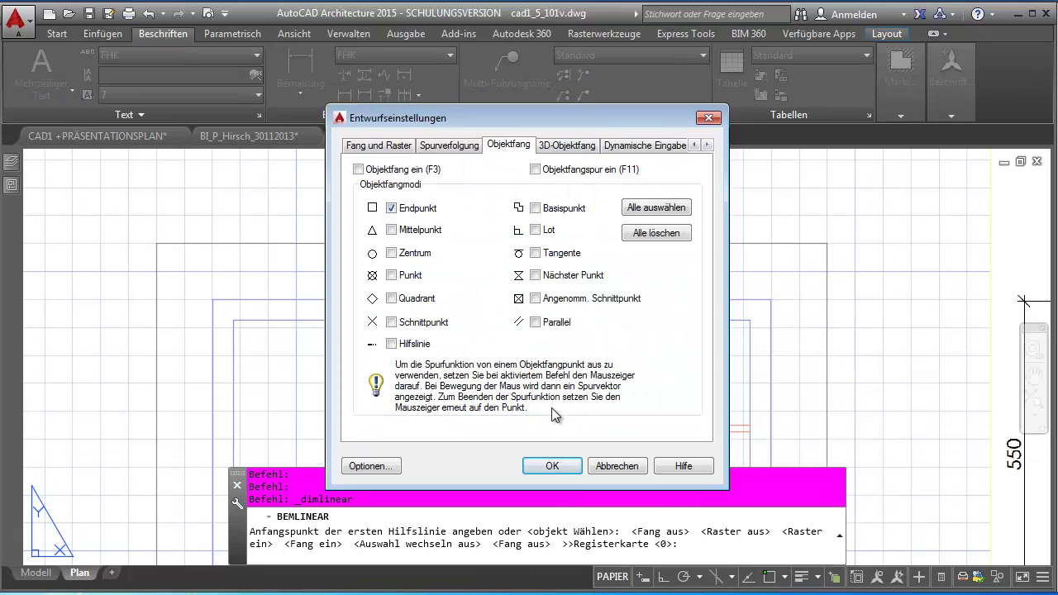
click(551, 467)
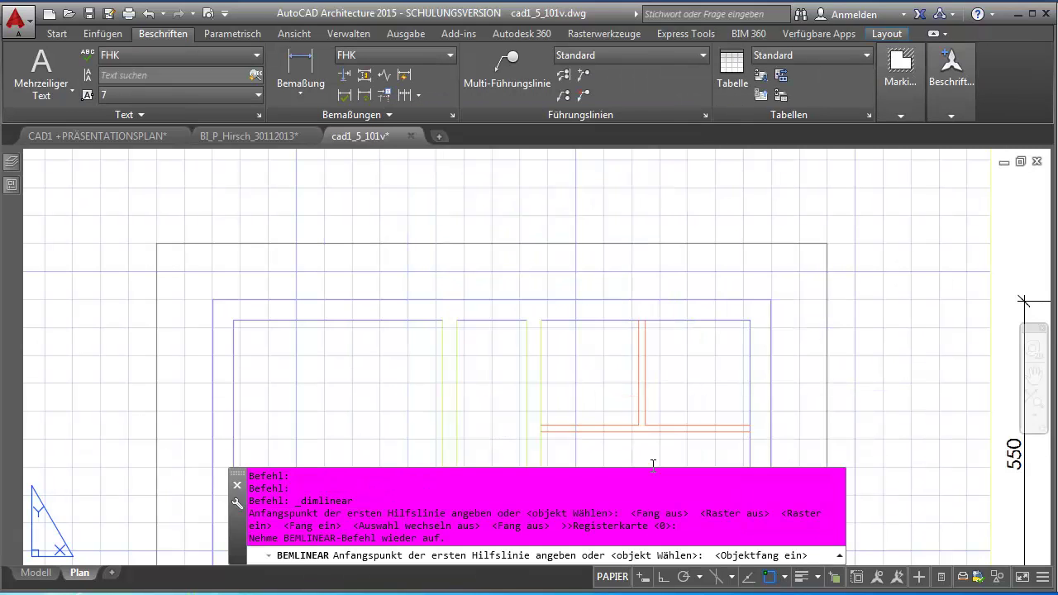
click(213, 300)
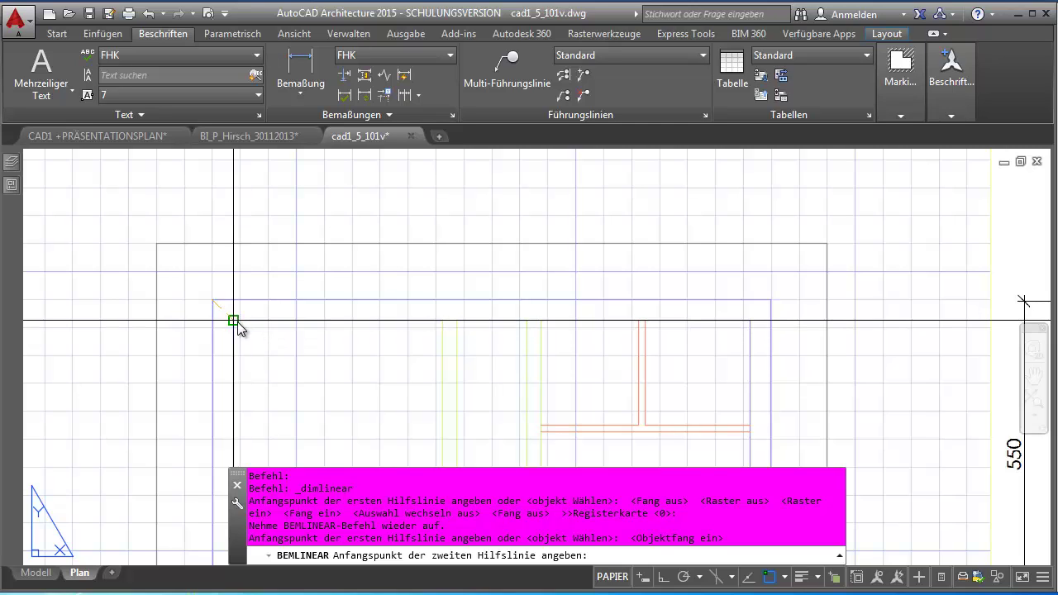
click(234, 320)
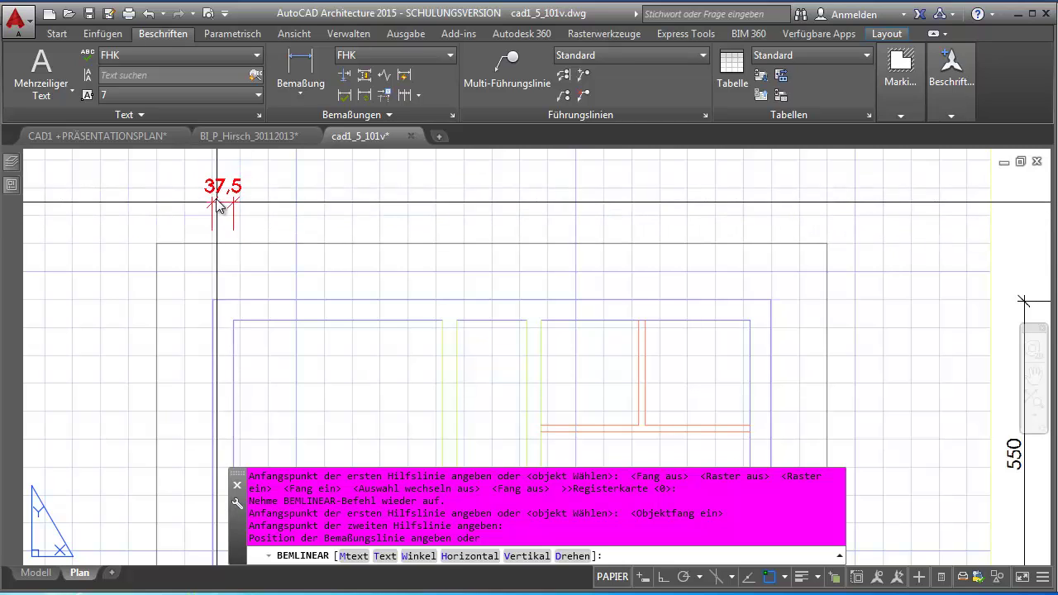
With object snap off and grid snap on, place the 37,5 dimension line above the plan
middle_drag(223, 205, 293, 229)
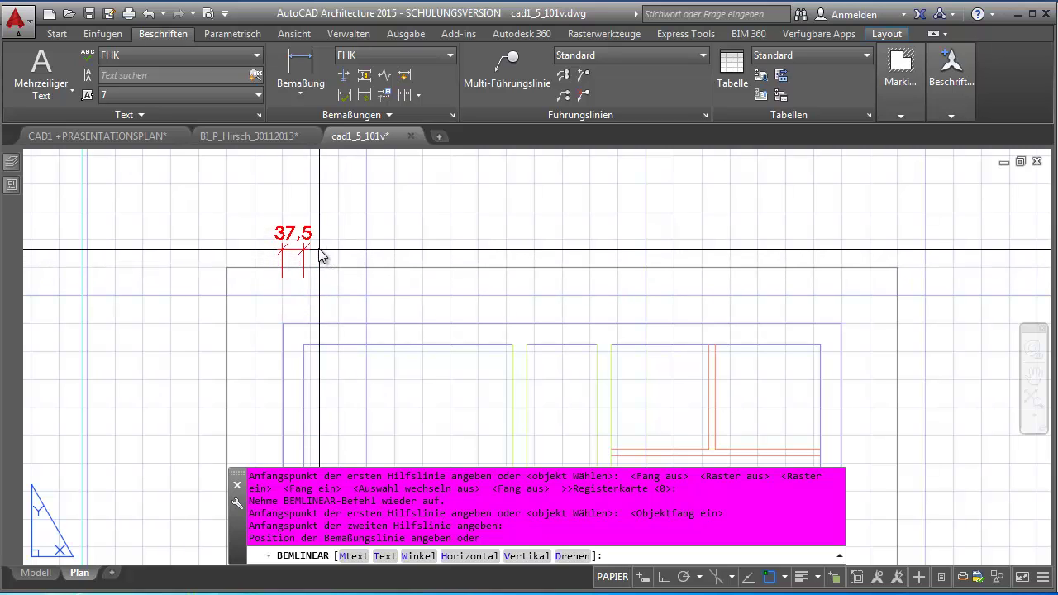
middle_drag(303, 282, 272, 201)
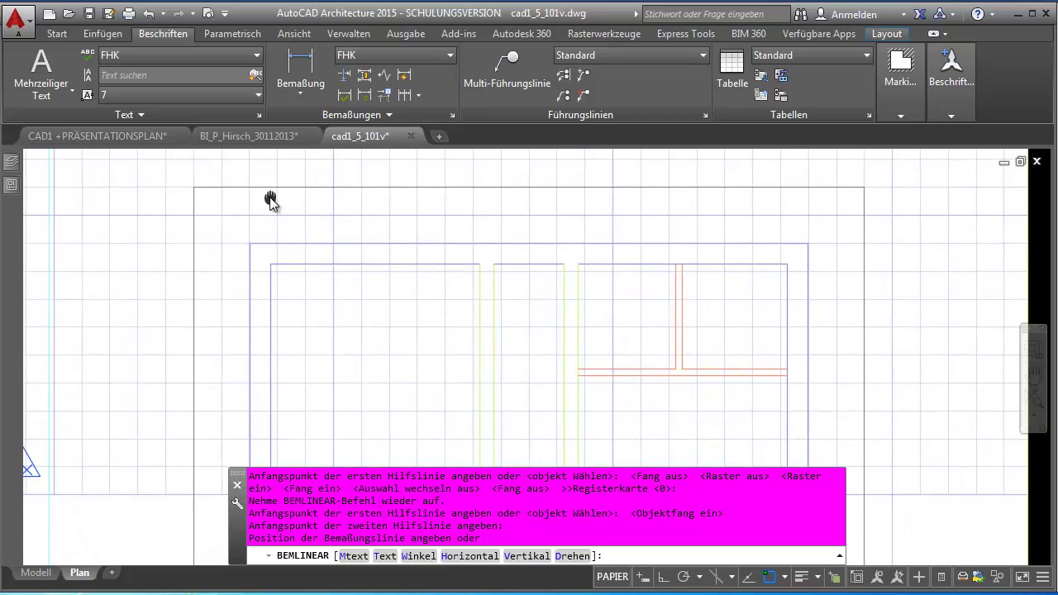
scroll(296, 259, down, 2)
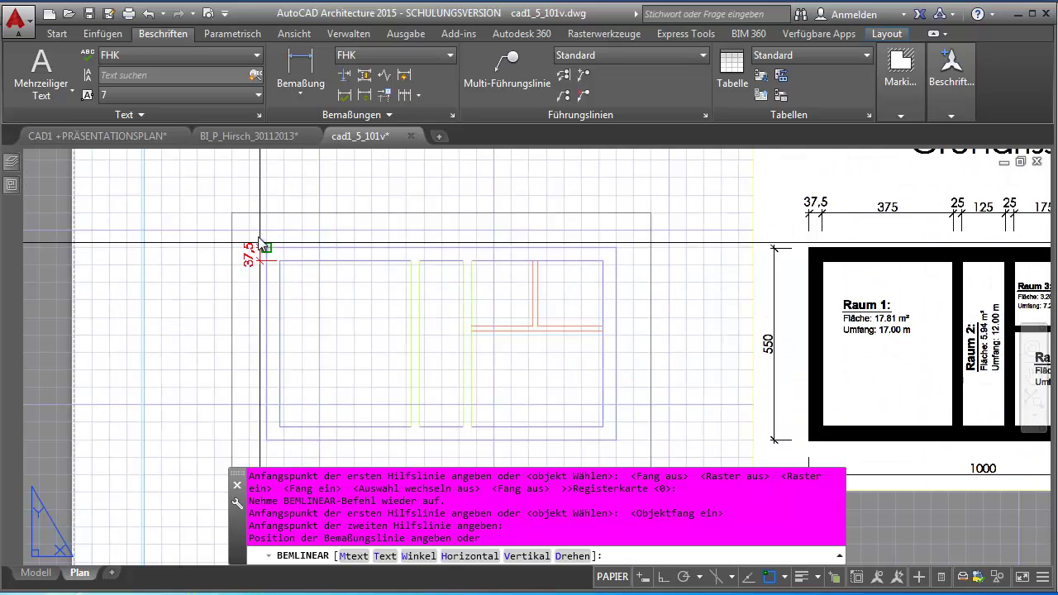
scroll(286, 221, up, 2)
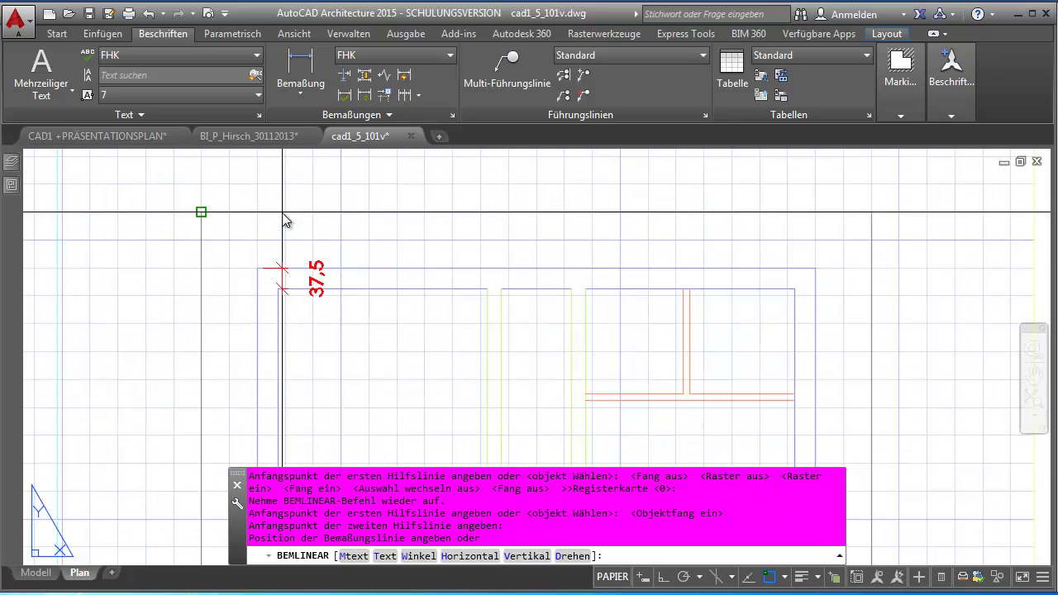
key(F3)
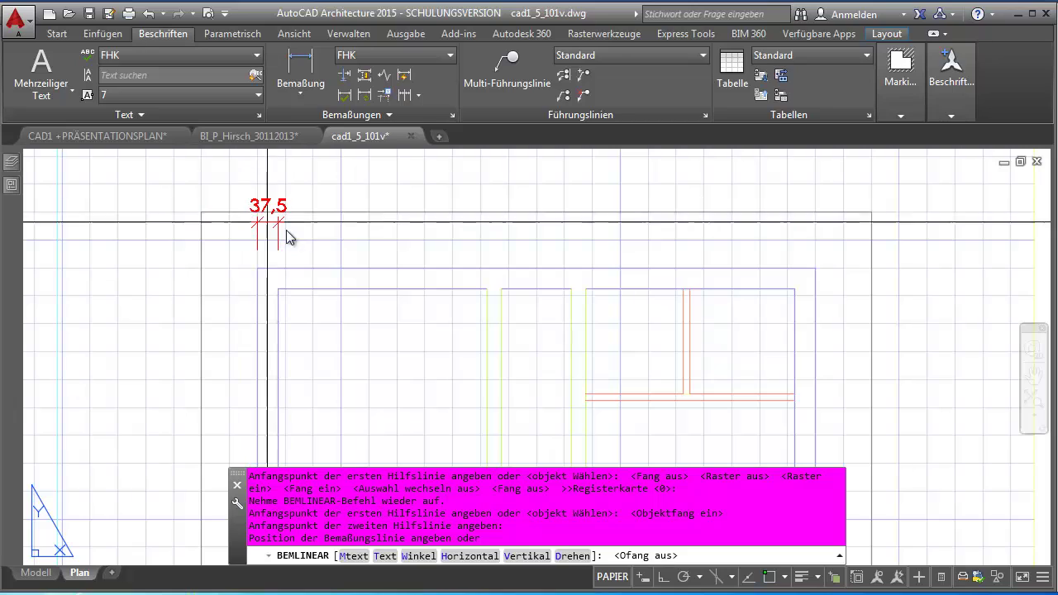
key(F9)
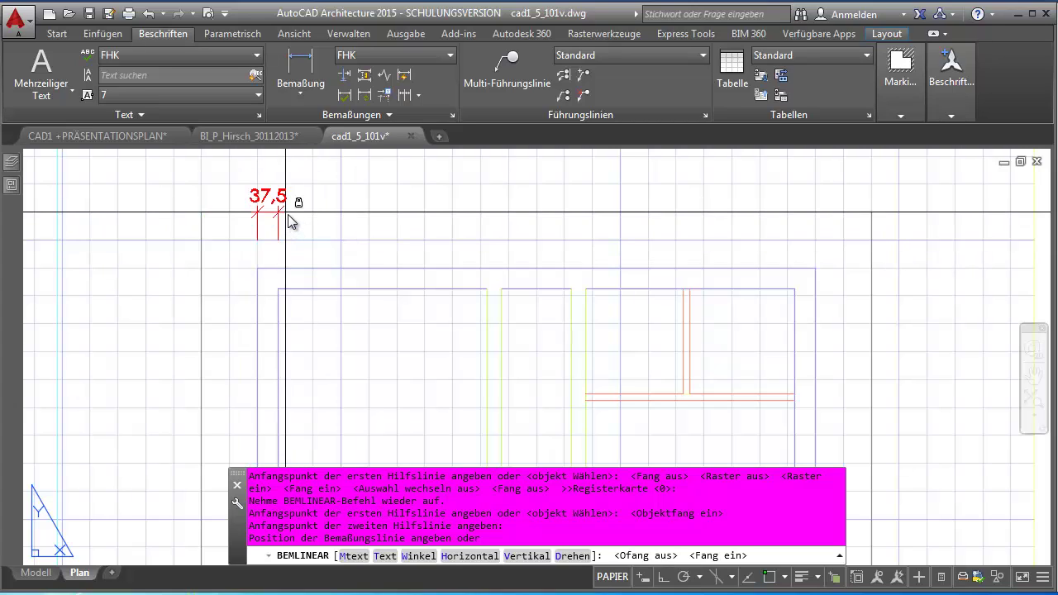
click(289, 221)
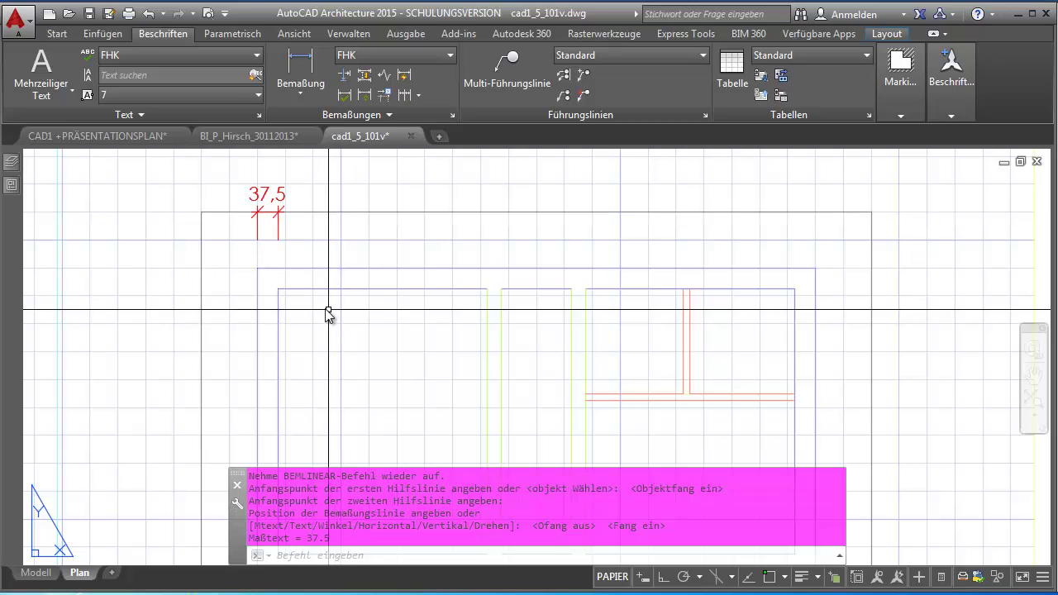
key(Escape)
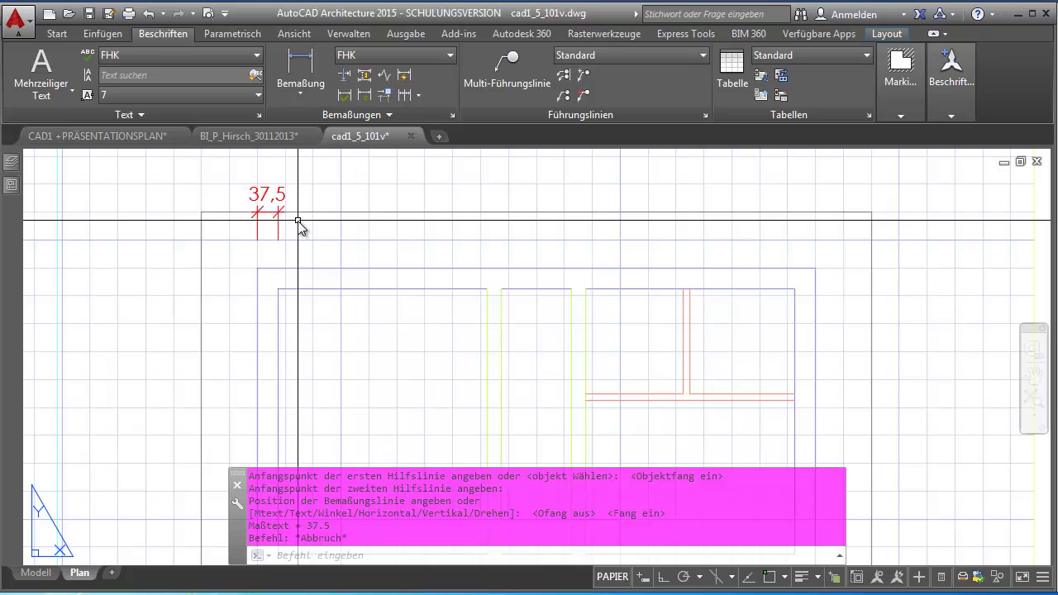
Snap to the two top-left wall corners and place a vertical 37,5 dimension left of the plan
scroll(297, 229, down, 2)
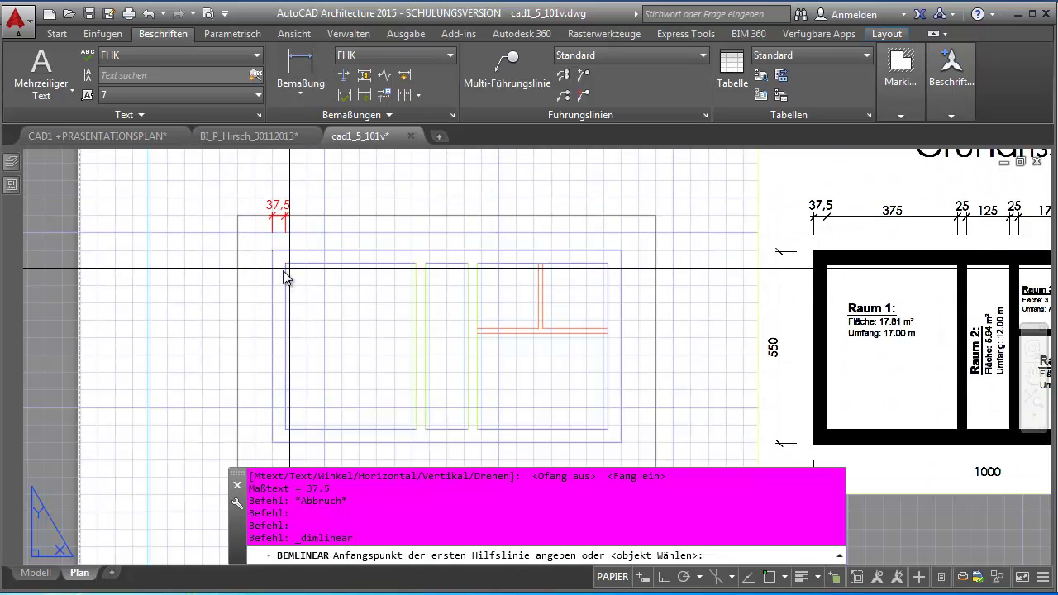
key(F9)
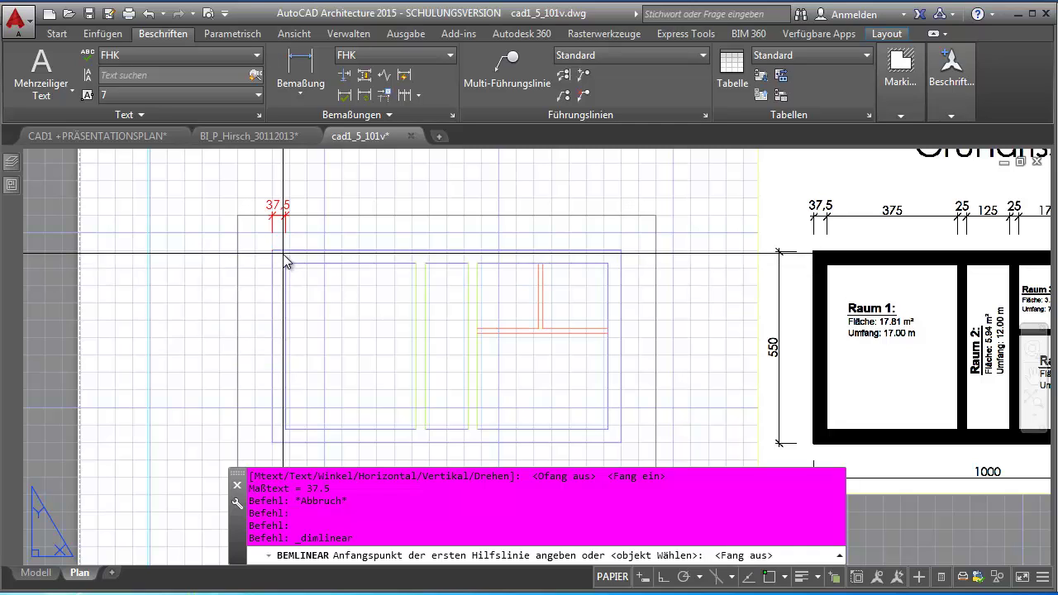
key(F3)
click(285, 264)
click(272, 250)
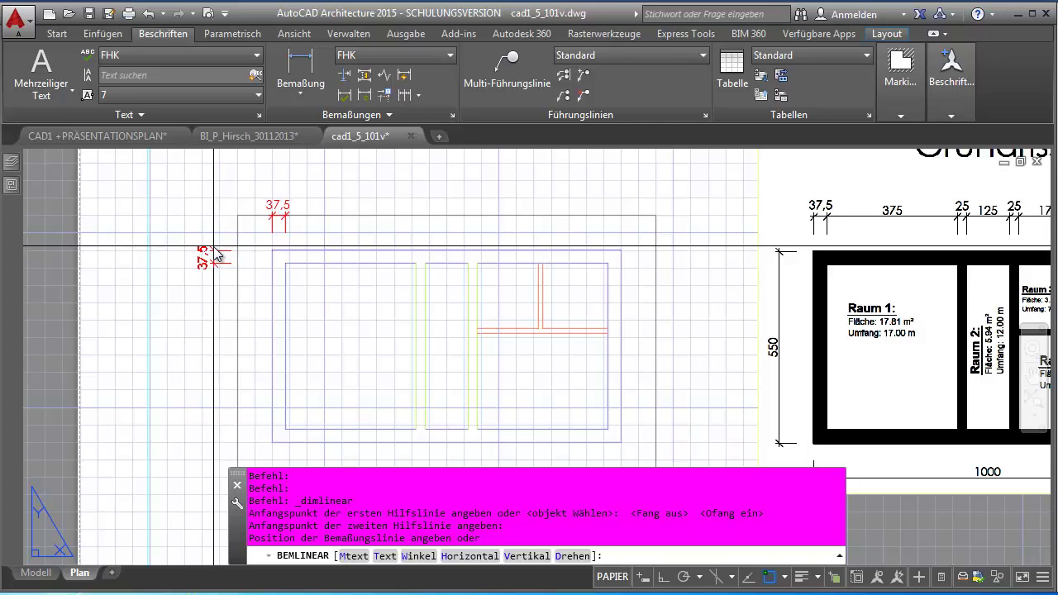
key(F9)
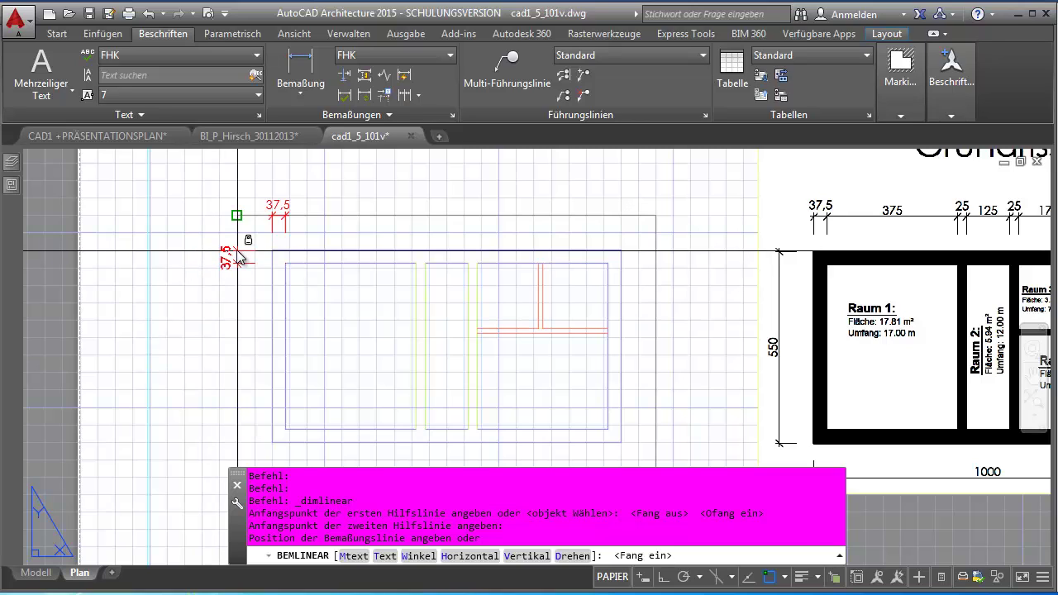
click(238, 215)
key(Escape)
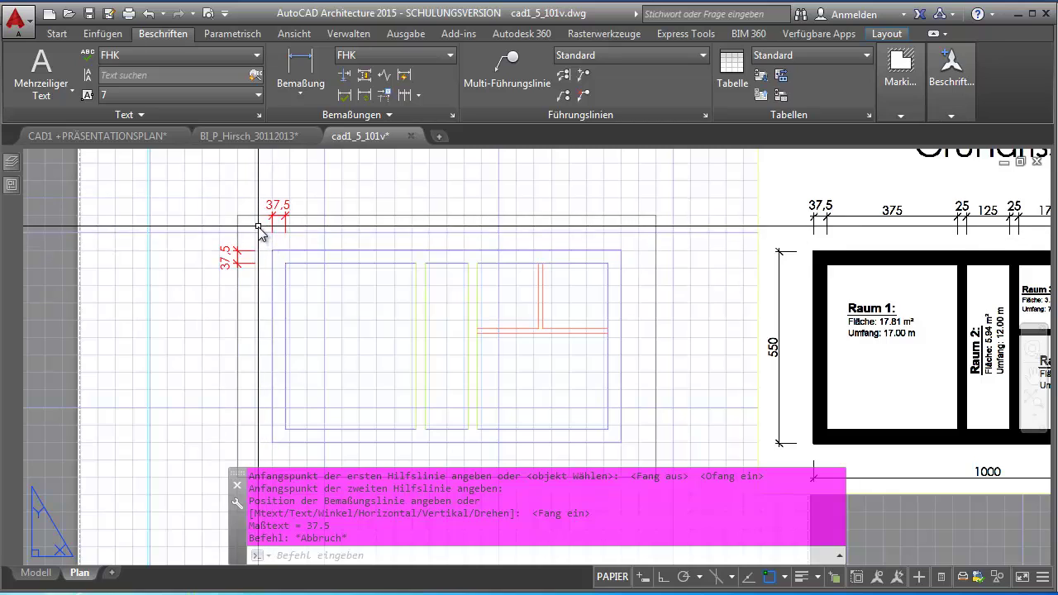
Frame the plan and the whole Grundriss reference together, then start a linear dimension
scroll(259, 230, up, 2)
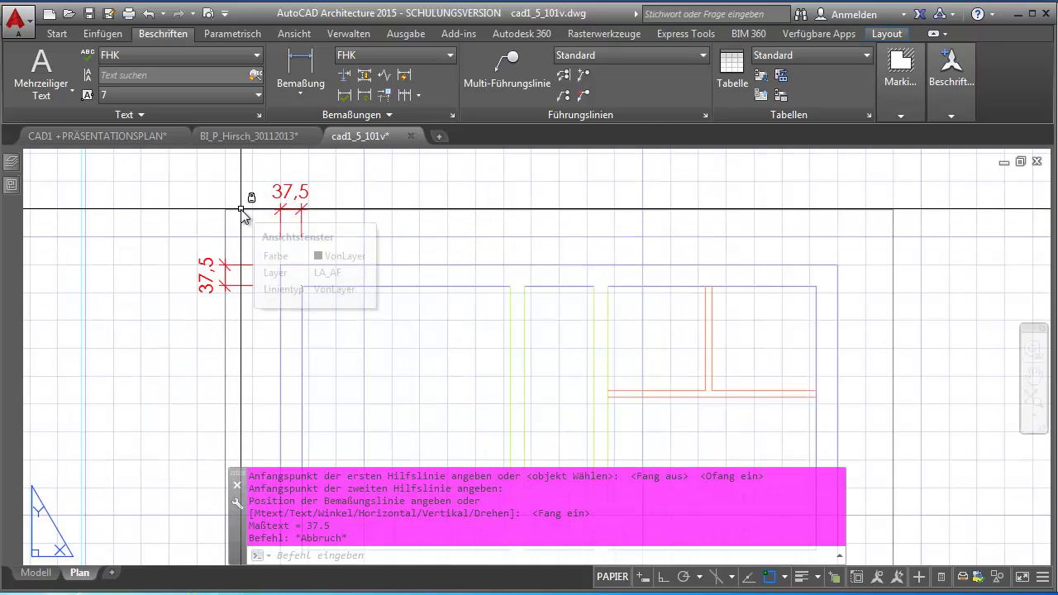
scroll(243, 213, down, 2)
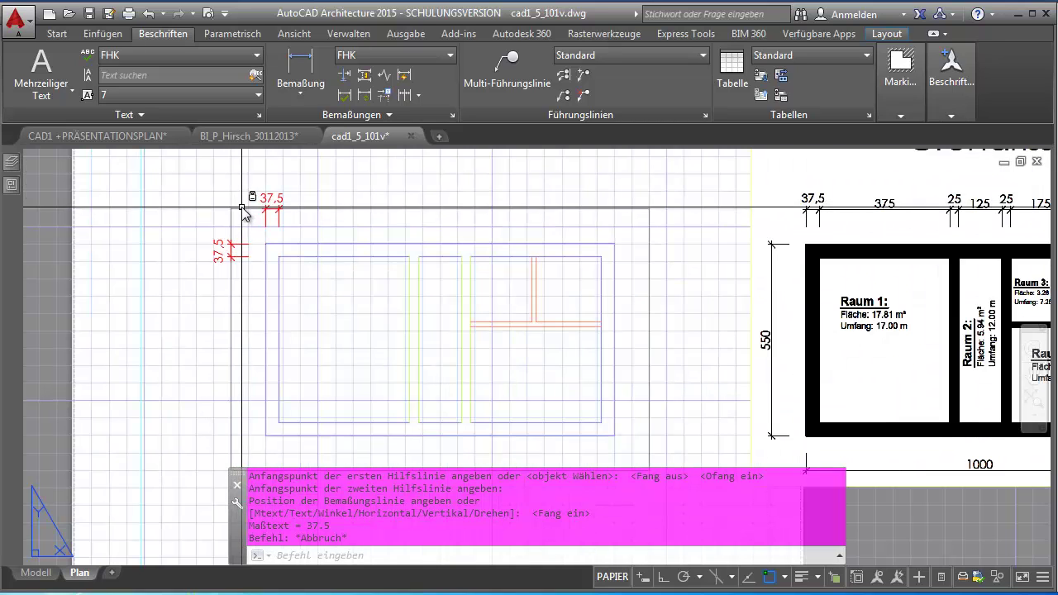
scroll(242, 213, up, 2)
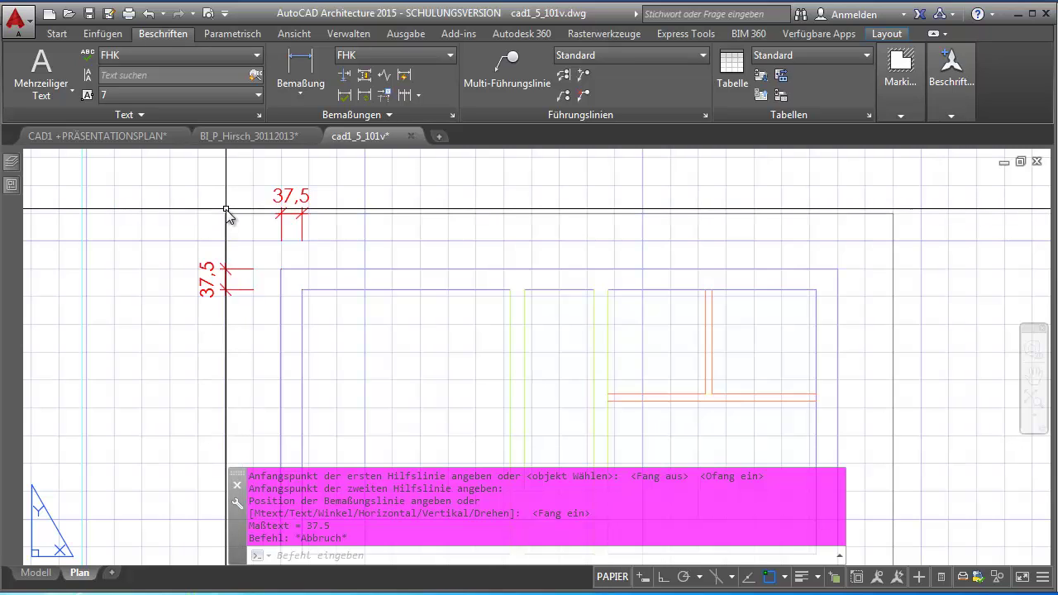
scroll(226, 210, down, 2)
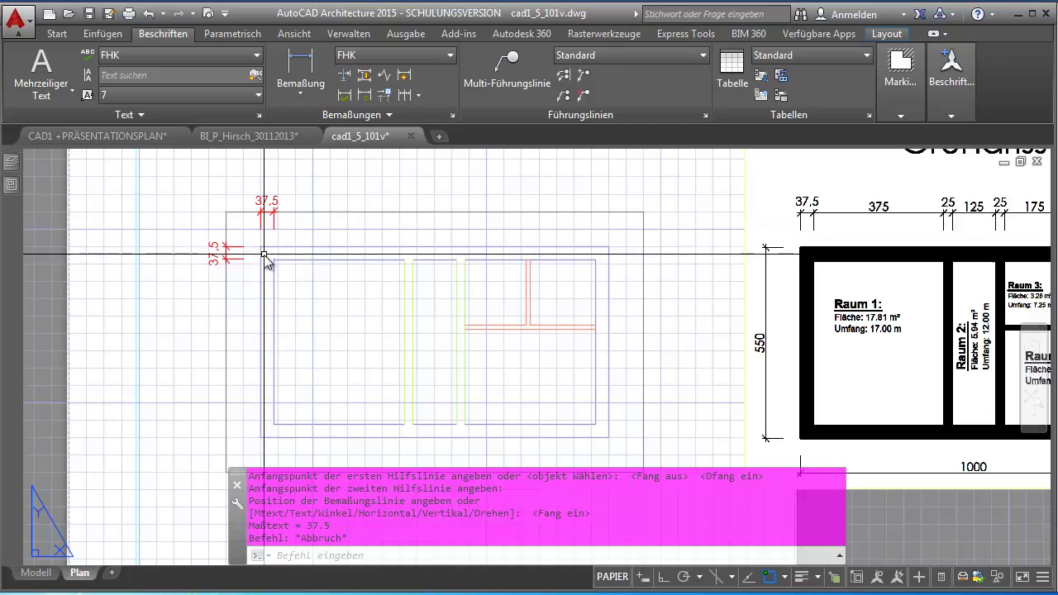
scroll(263, 253, up, 2)
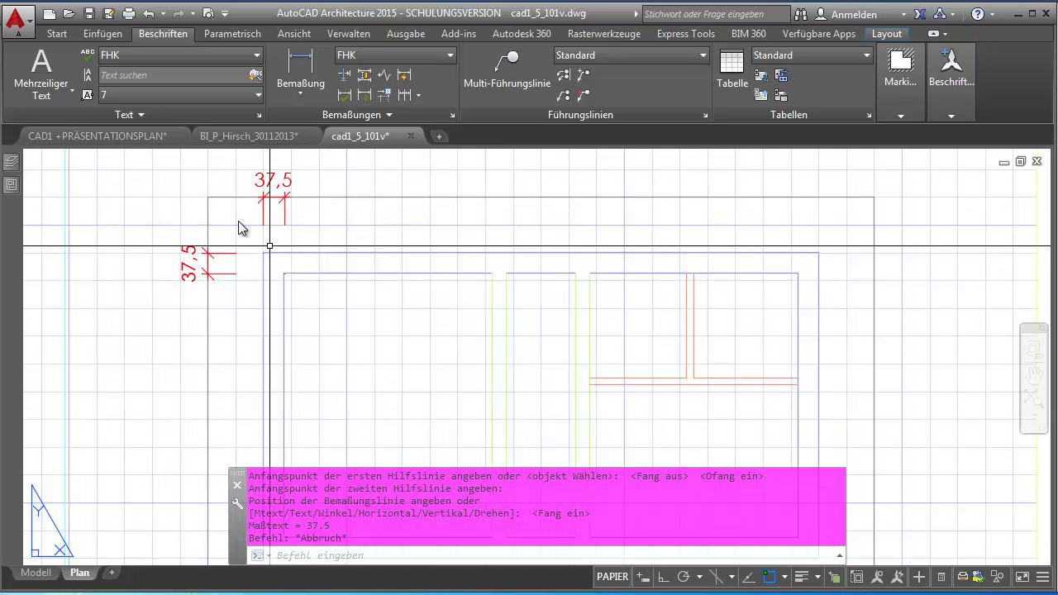
scroll(308, 248, down, 2)
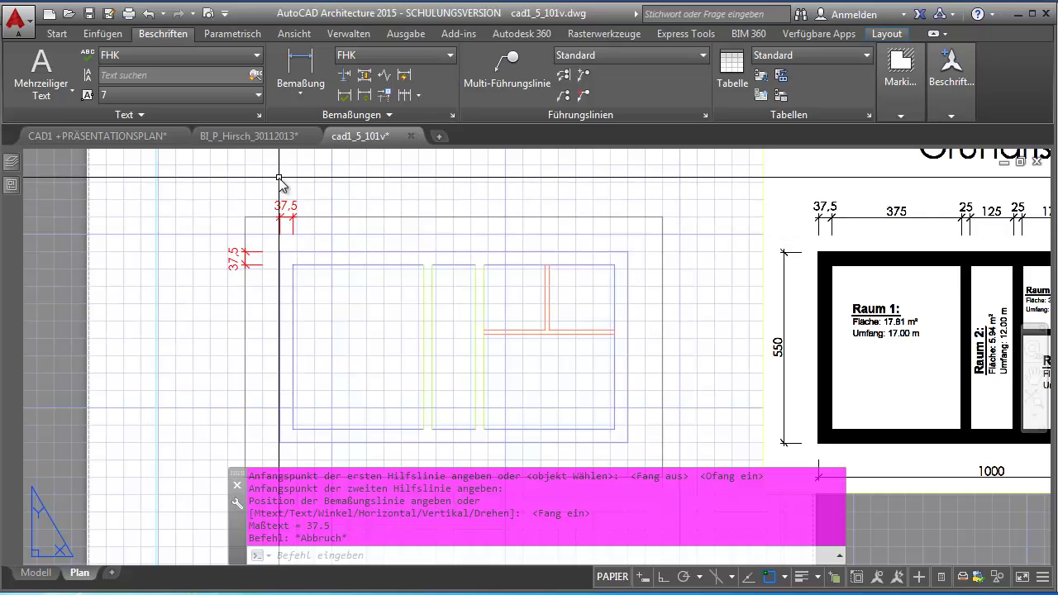
middle_drag(284, 188, 272, 216)
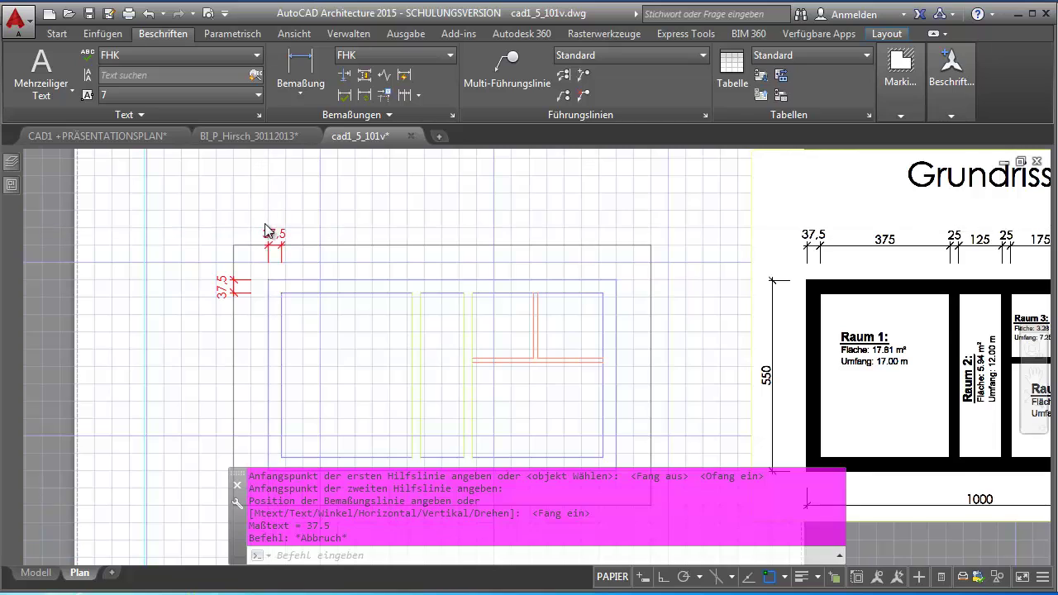
scroll(270, 230, up, 2)
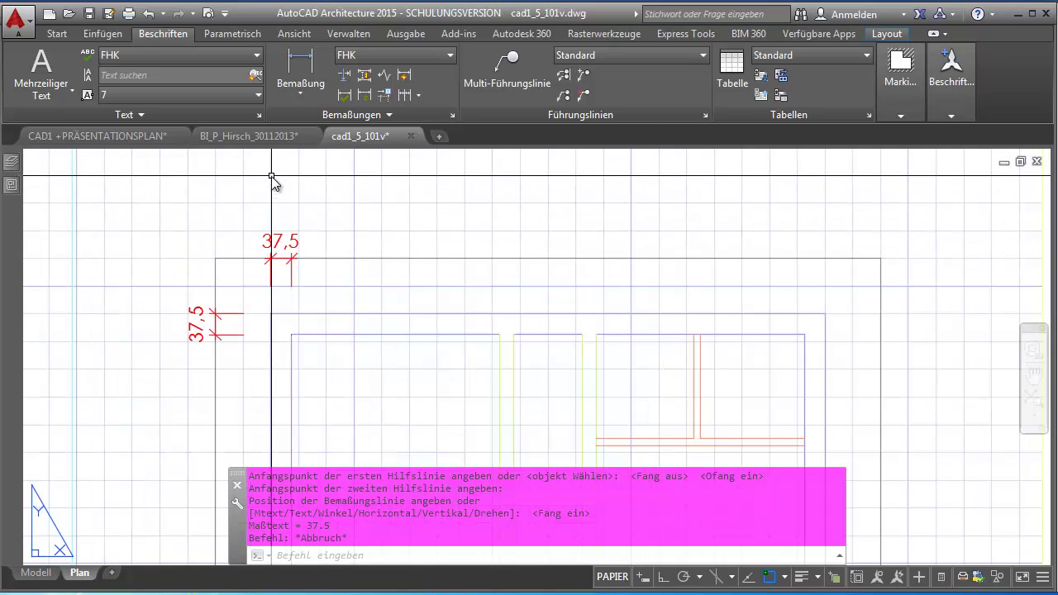
scroll(267, 192, down, 2)
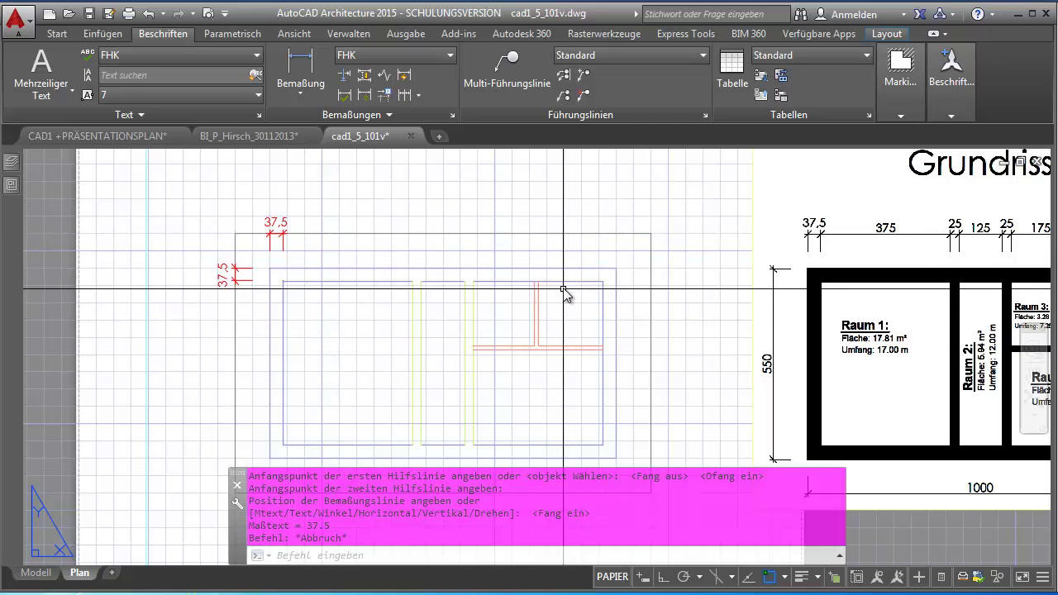
middle_drag(567, 295, 451, 235)
middle_drag(547, 246, 461, 276)
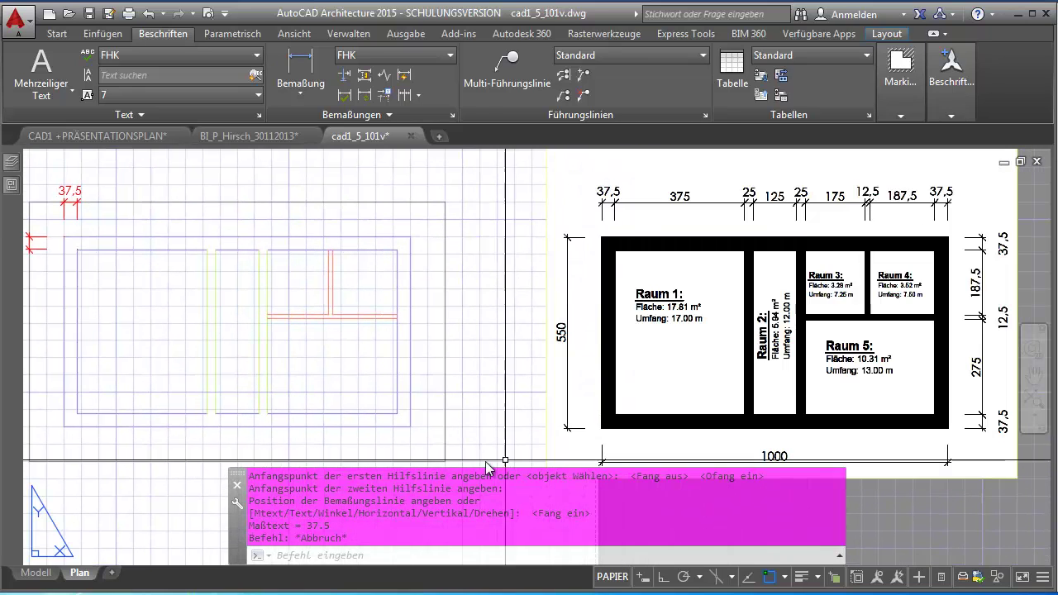
middle_drag(425, 362, 398, 336)
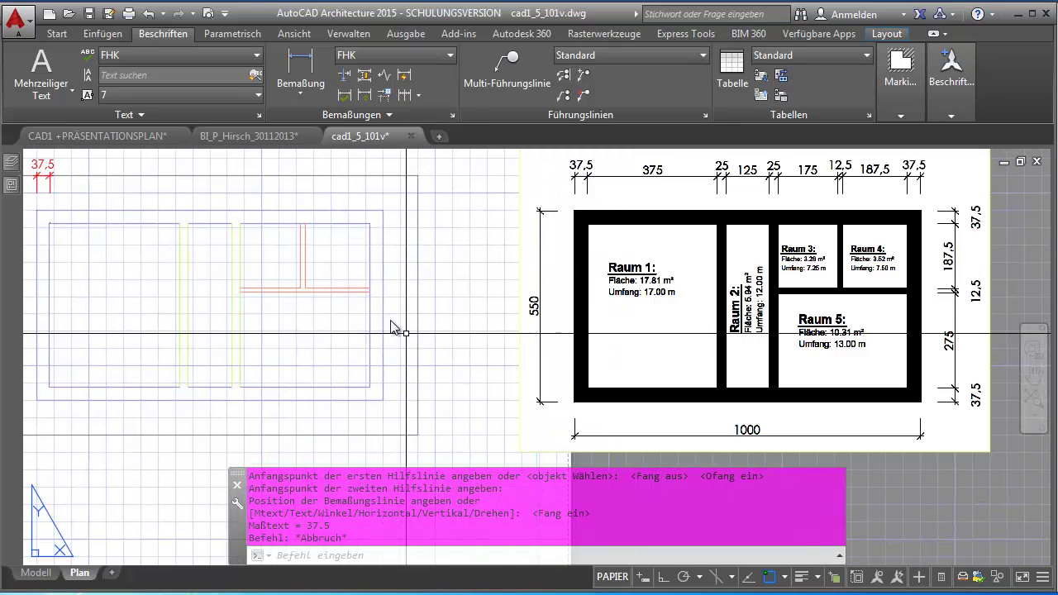
click(308, 67)
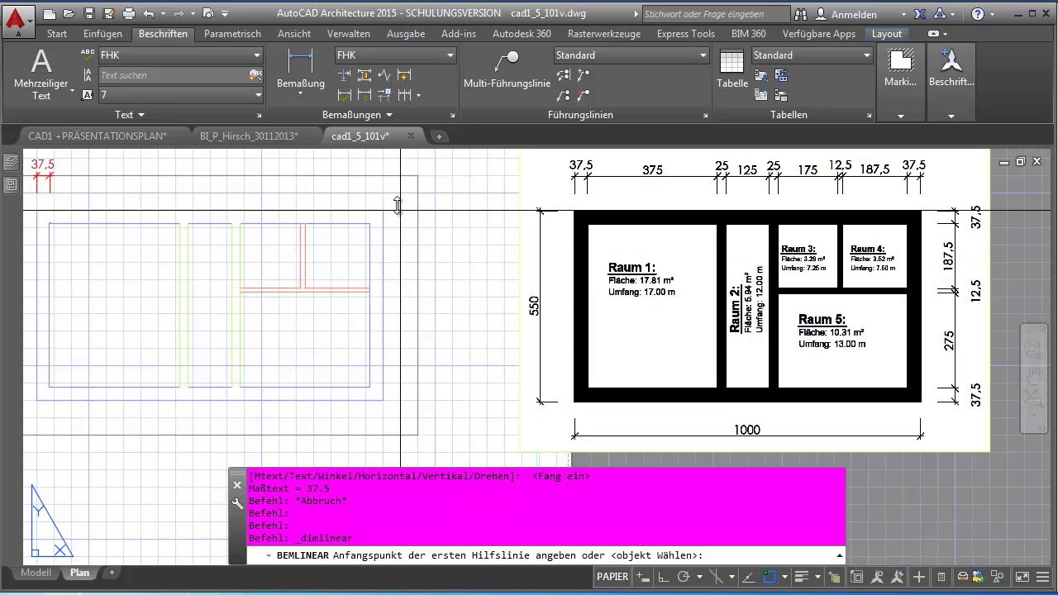
Dimension the plan's right side vertically from top-right to lower-right corner, reading 55
key(F9)
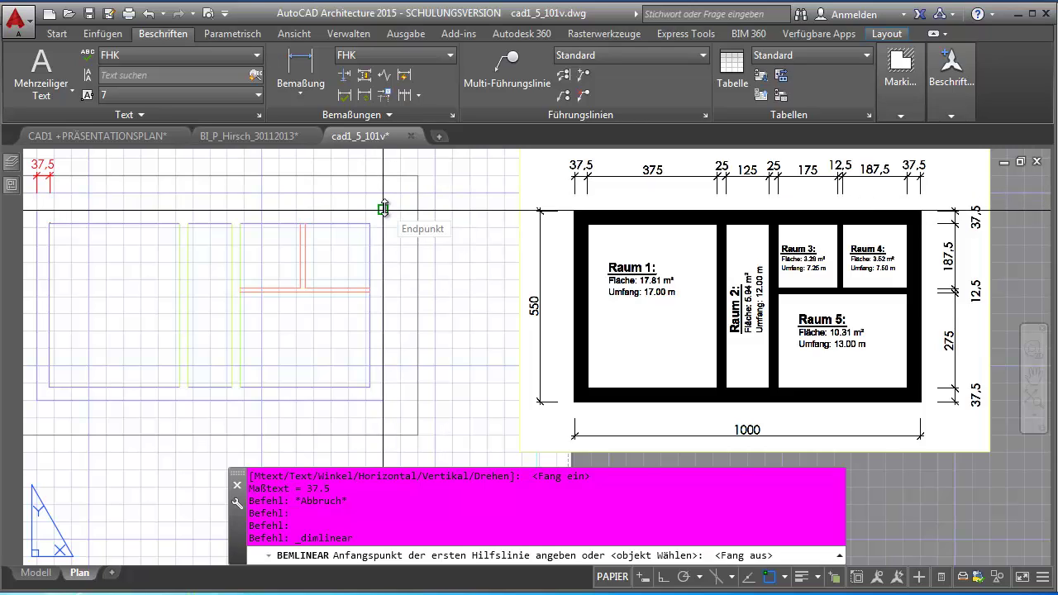
click(383, 207)
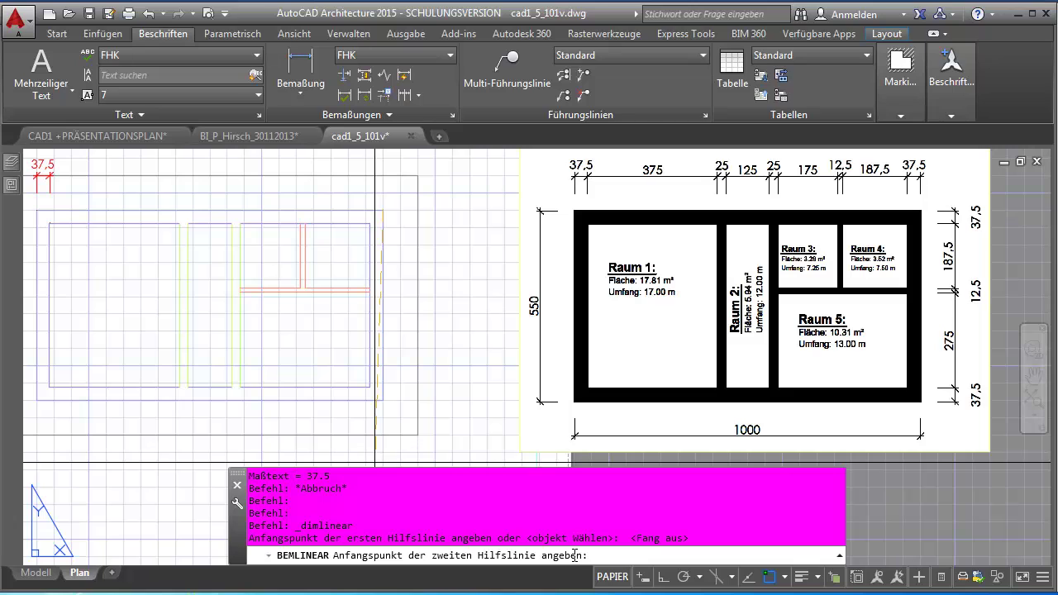
click(383, 401)
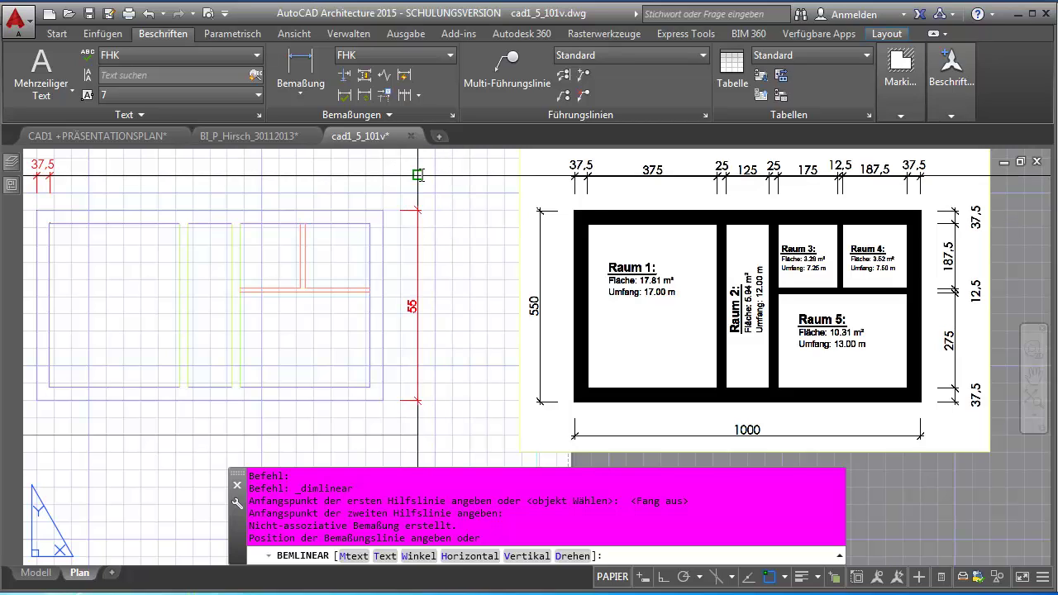
click(418, 175)
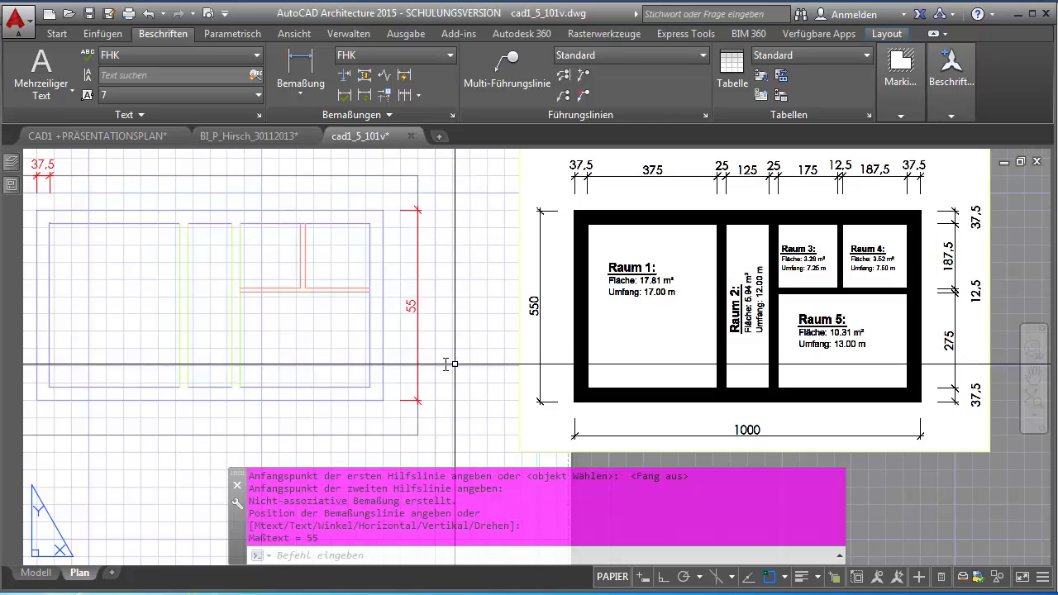
Bring the plan closer beside the reference and select the new 55 dimension
scroll(334, 348, down, 2)
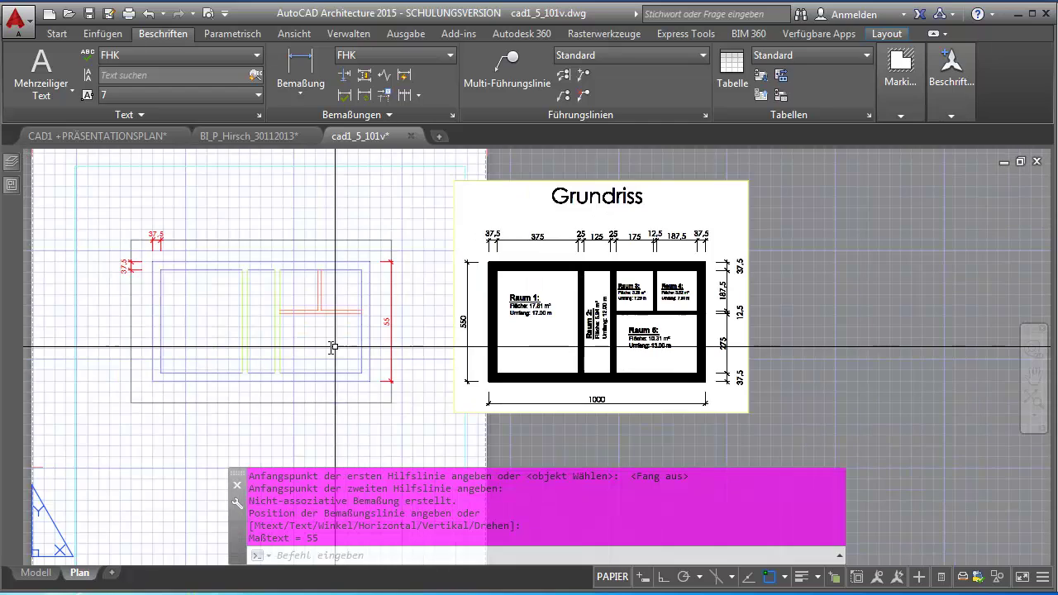
scroll(339, 344, up, 1)
scroll(363, 327, up, 2)
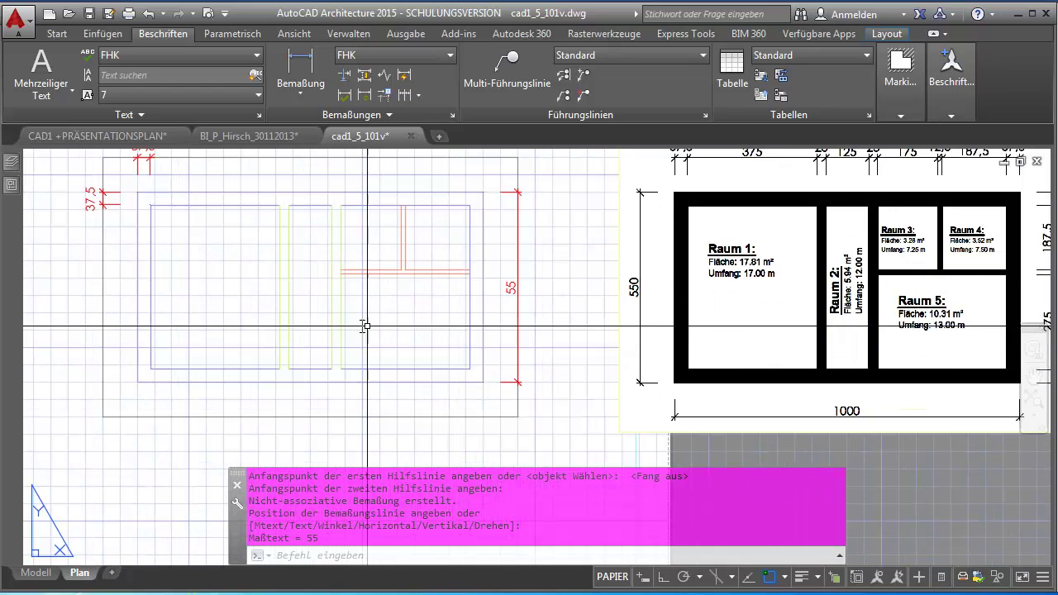
middle_drag(365, 326, 422, 390)
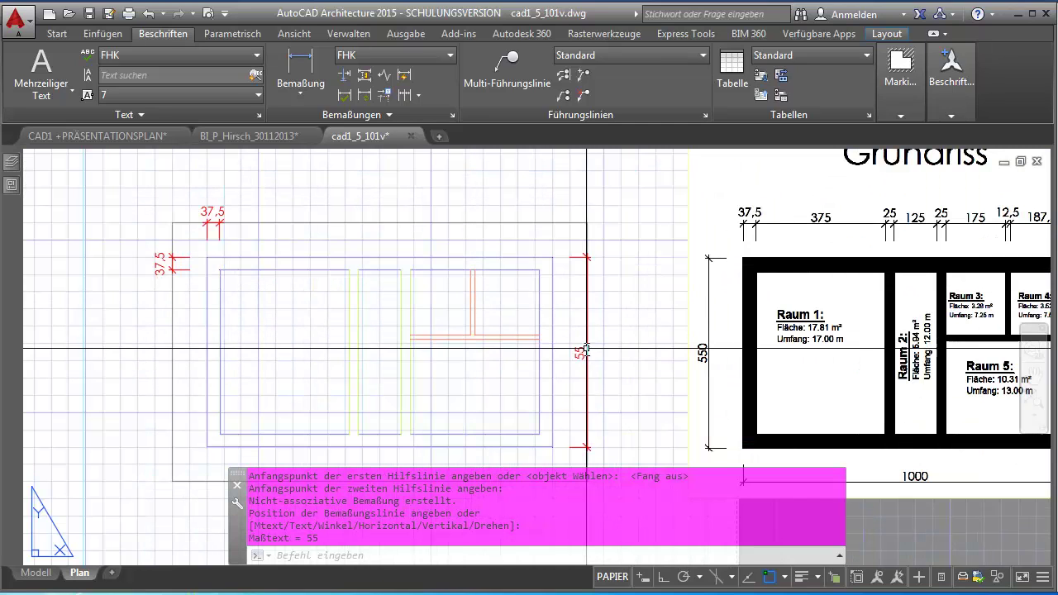
click(585, 352)
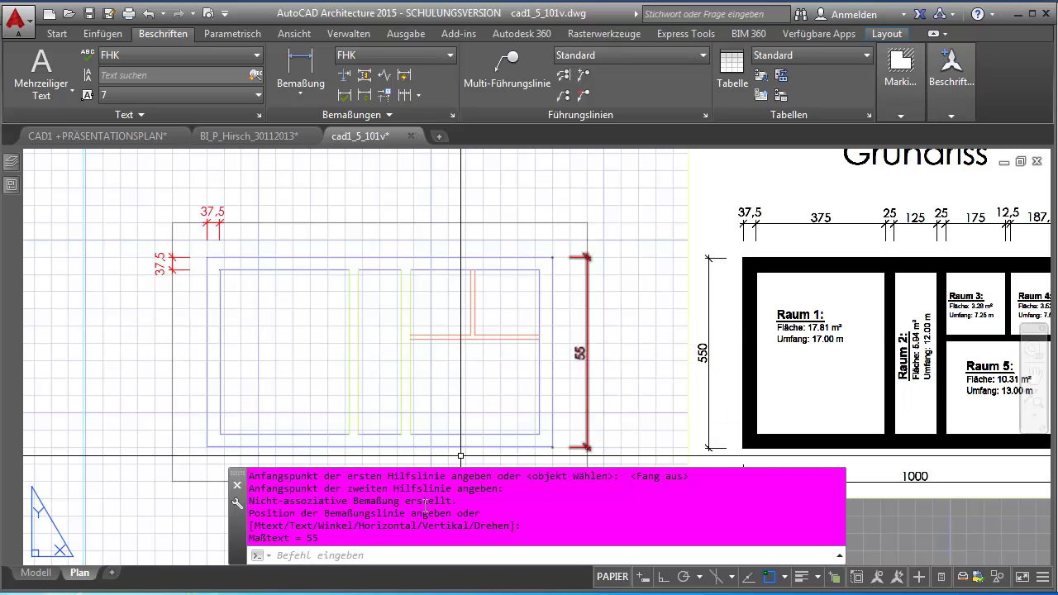
middle_drag(458, 388, 494, 383)
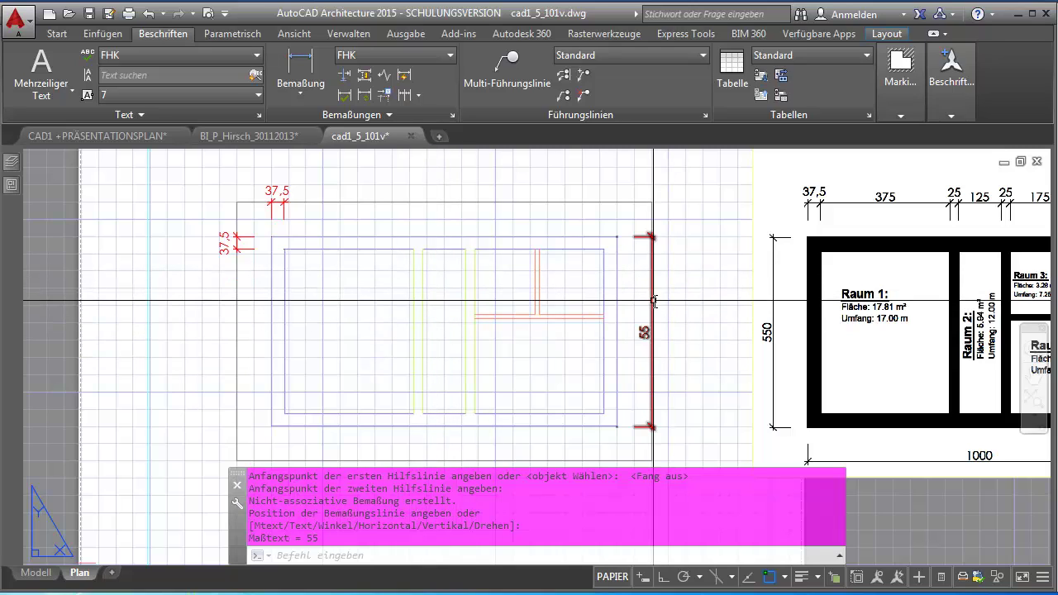
click(653, 301)
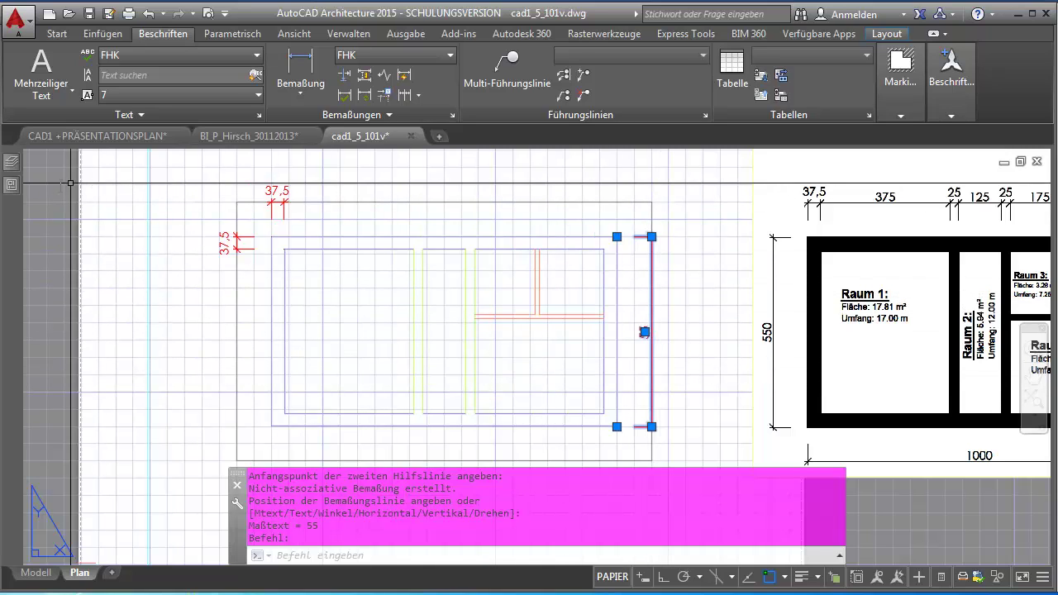
Set the 55 dimension's Bem-Faktor to 10 under Primäreinheiten in Eigenschaften
click(12, 189)
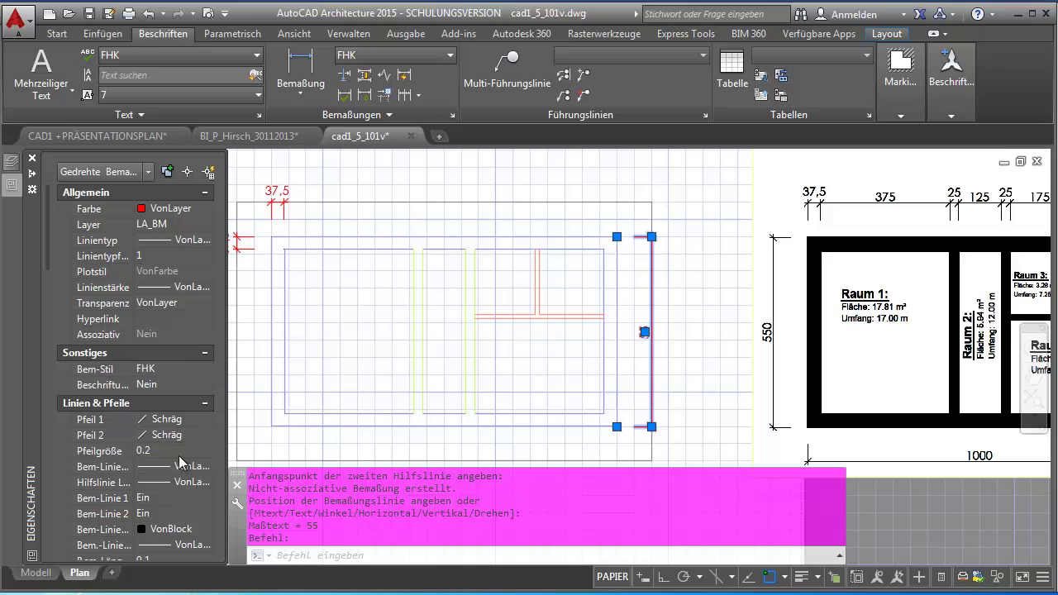
drag(49, 236, 45, 431)
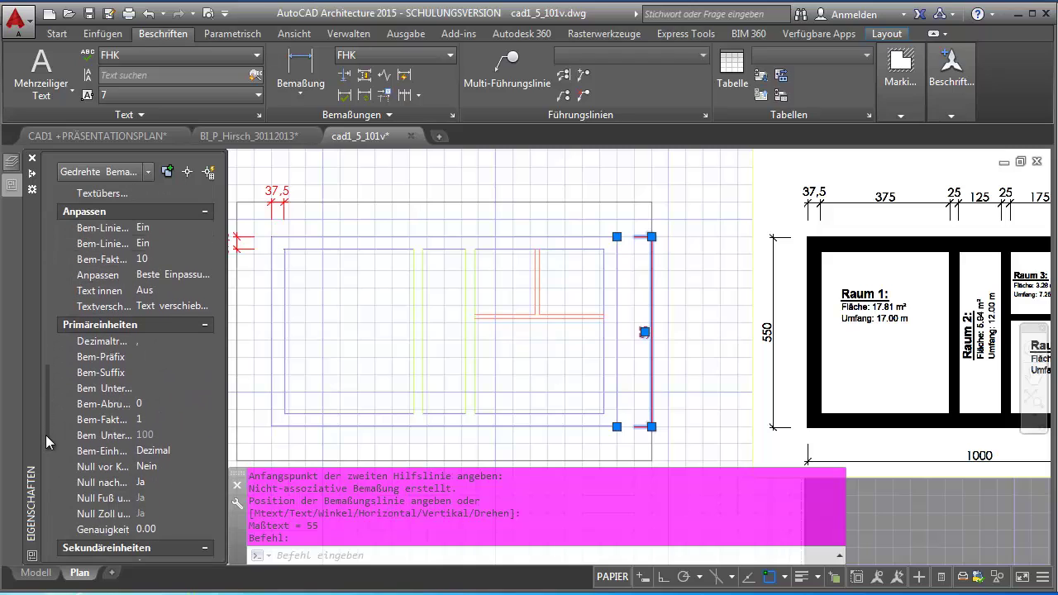
drag(45, 432, 44, 484)
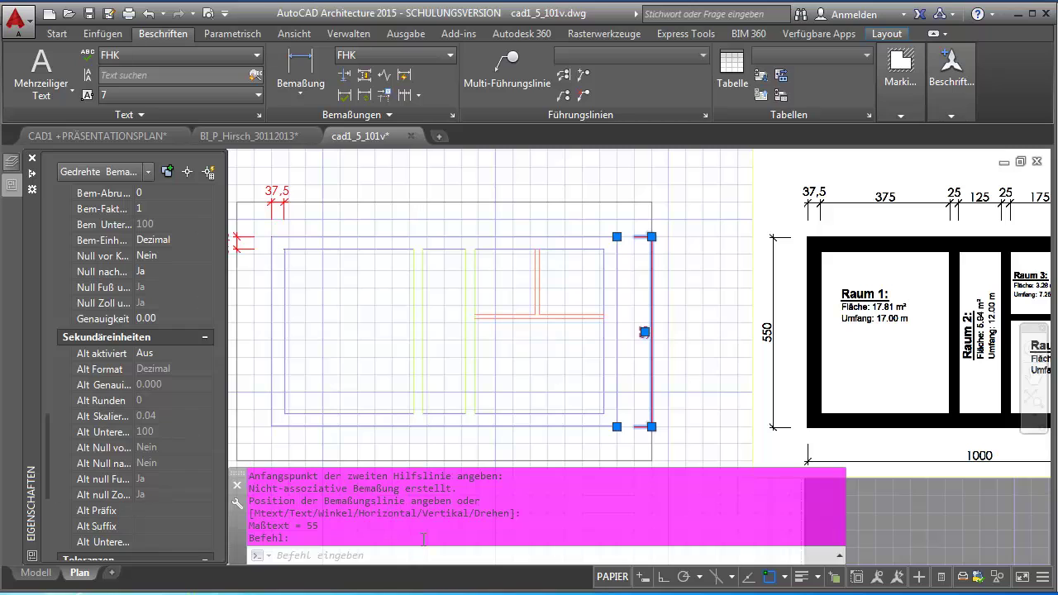
key(ctrl+z)
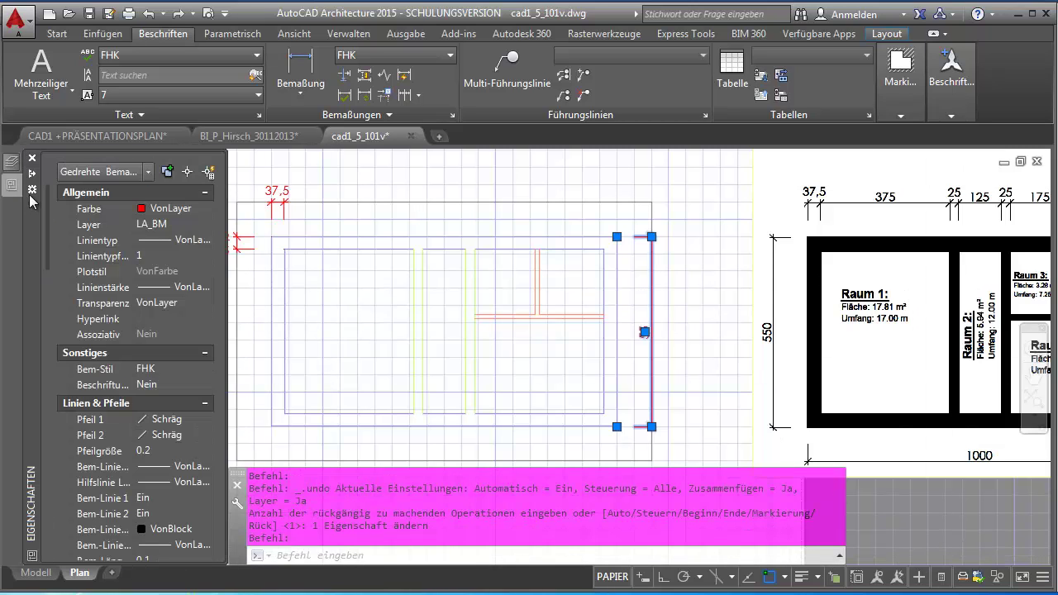
drag(48, 213, 50, 401)
click(151, 421)
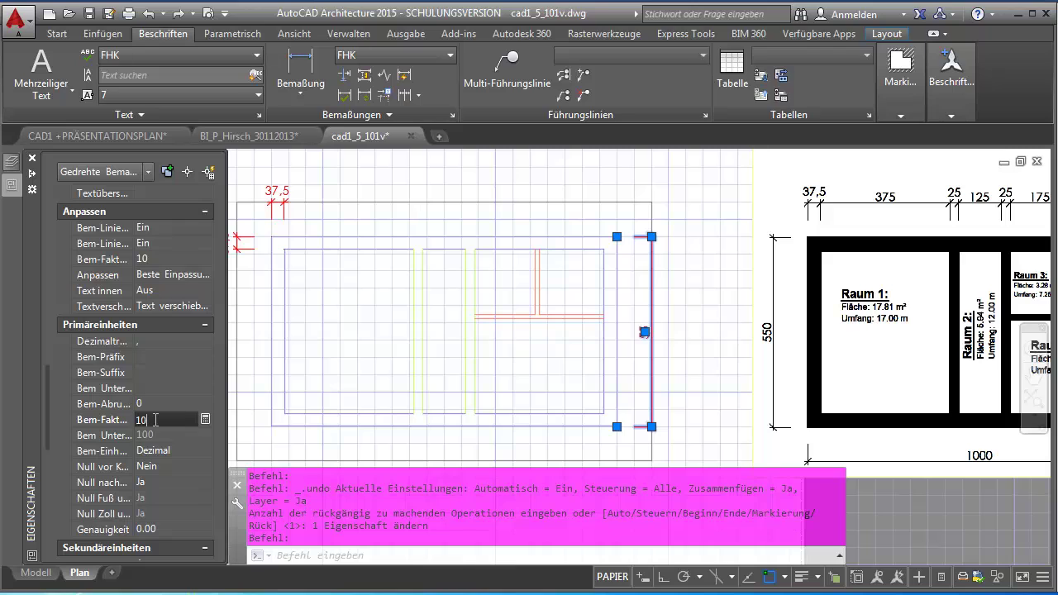
key(Return)
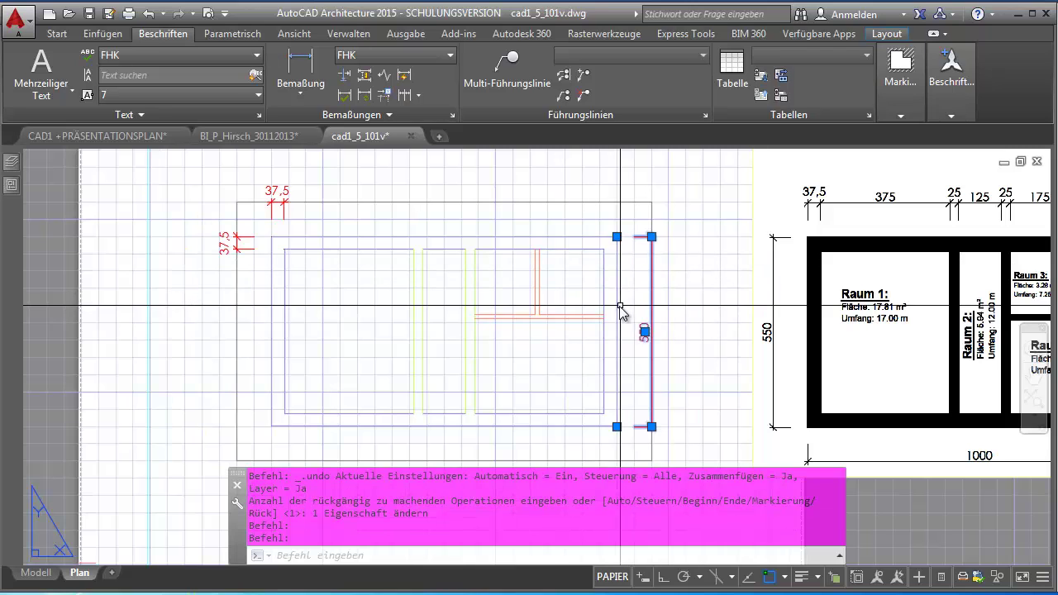
key(Escape)
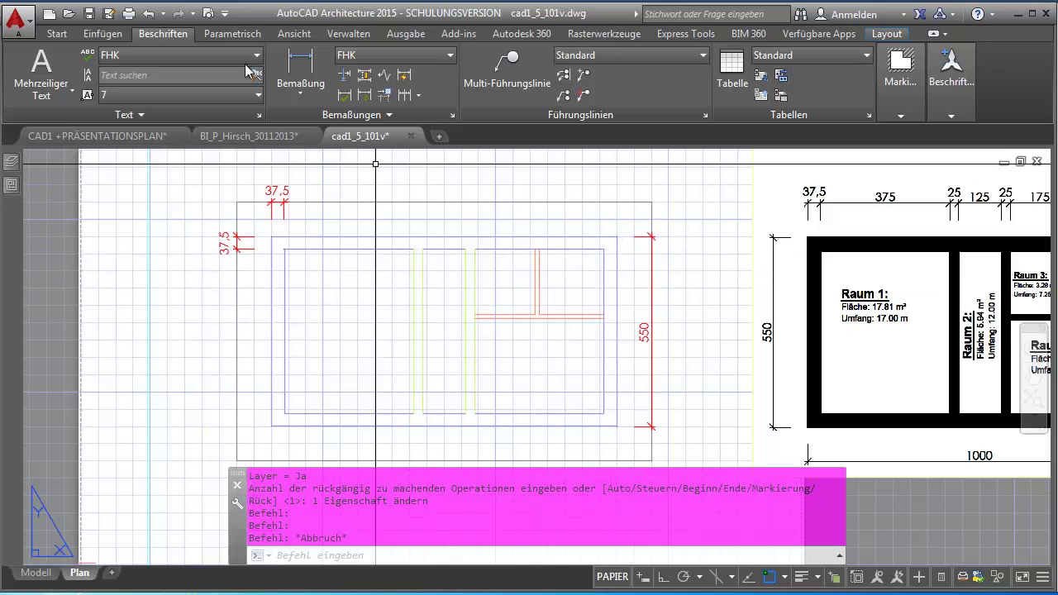
Undo the factor change and use Eigenschaften anpassen from the 37,5 dimension onto the right dimension
click(145, 18)
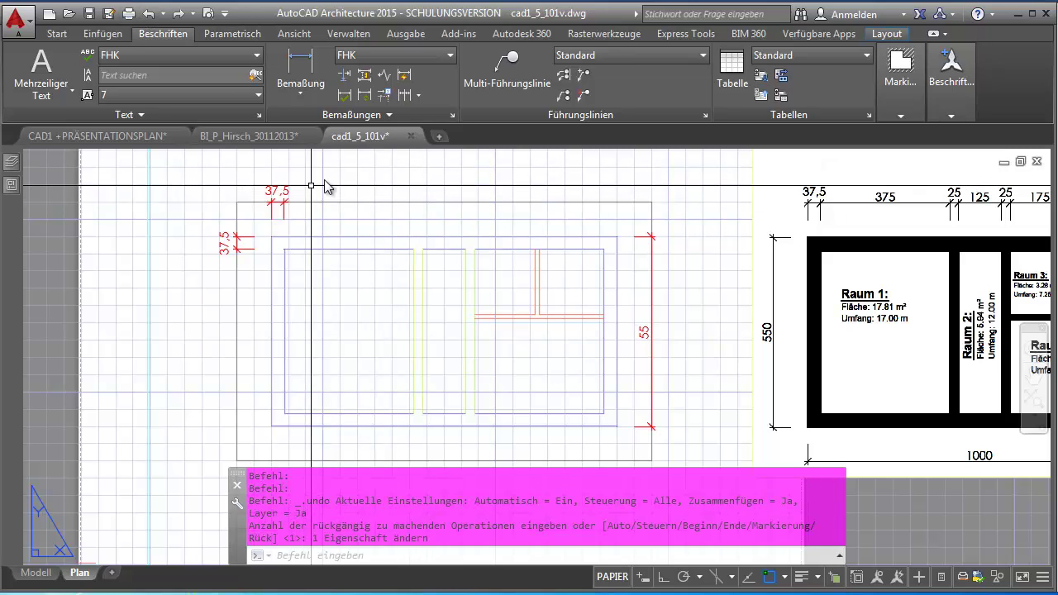
click(56, 37)
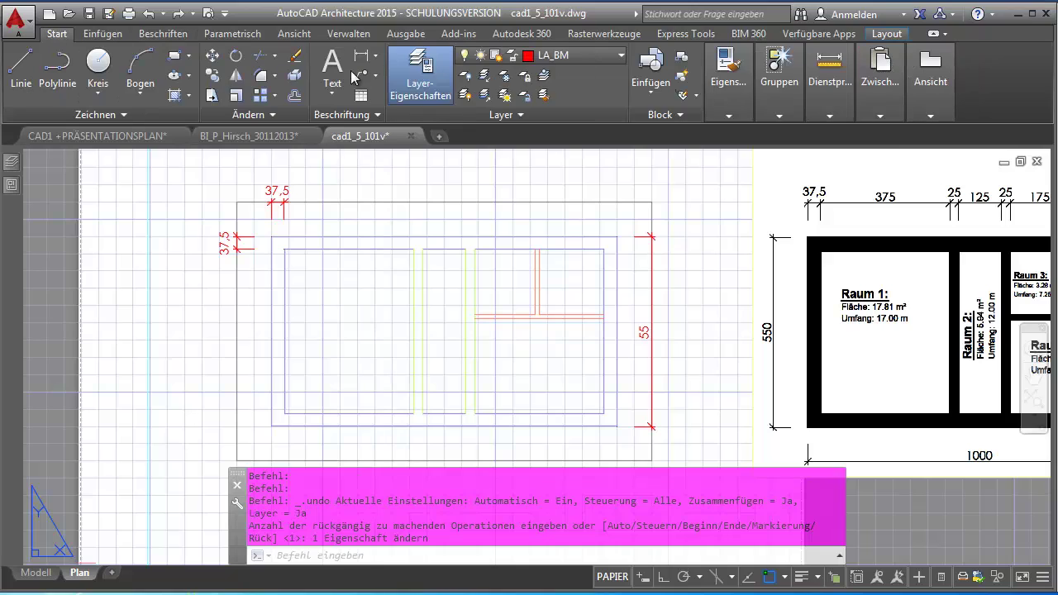
click(850, 116)
click(729, 78)
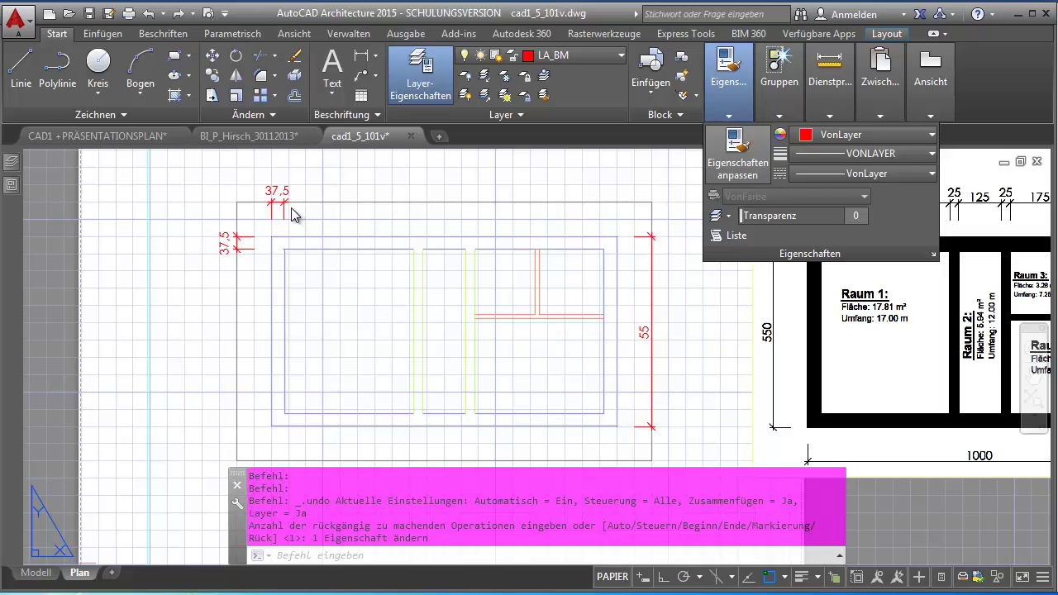
text(EIGANPASS)
click(737, 149)
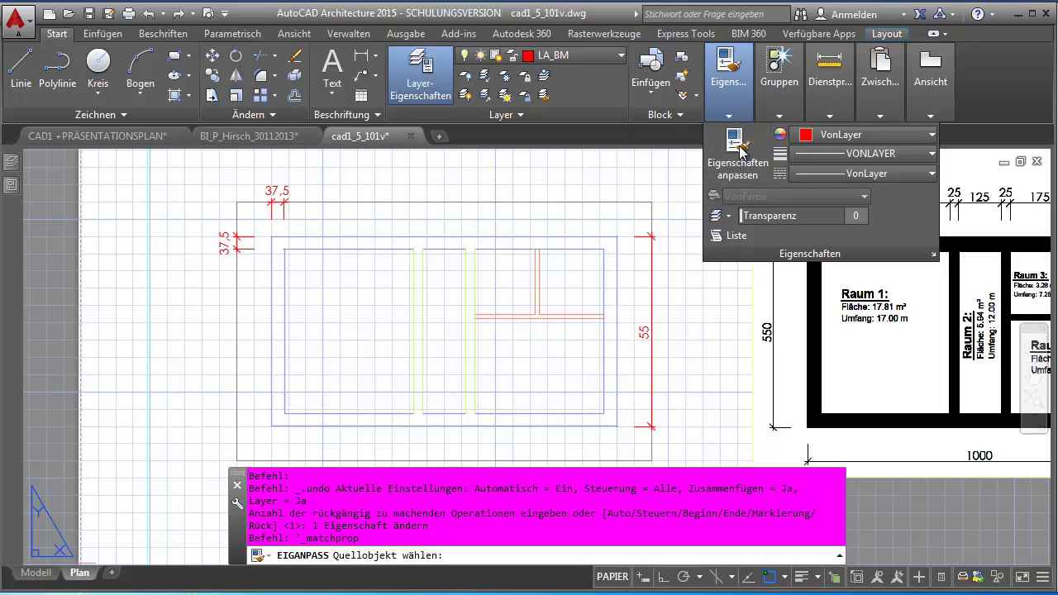
click(282, 215)
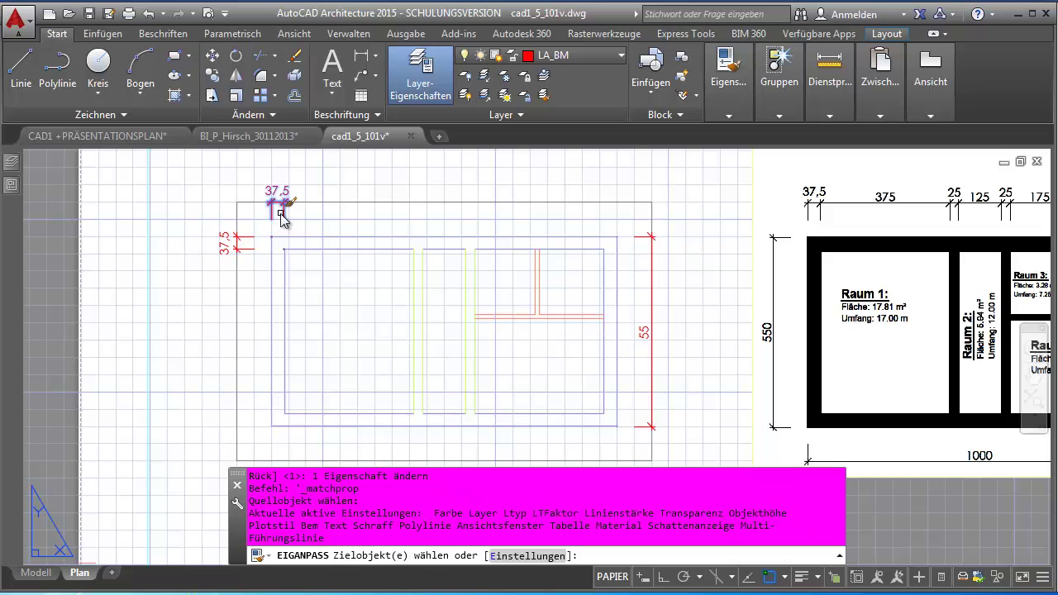
click(645, 332)
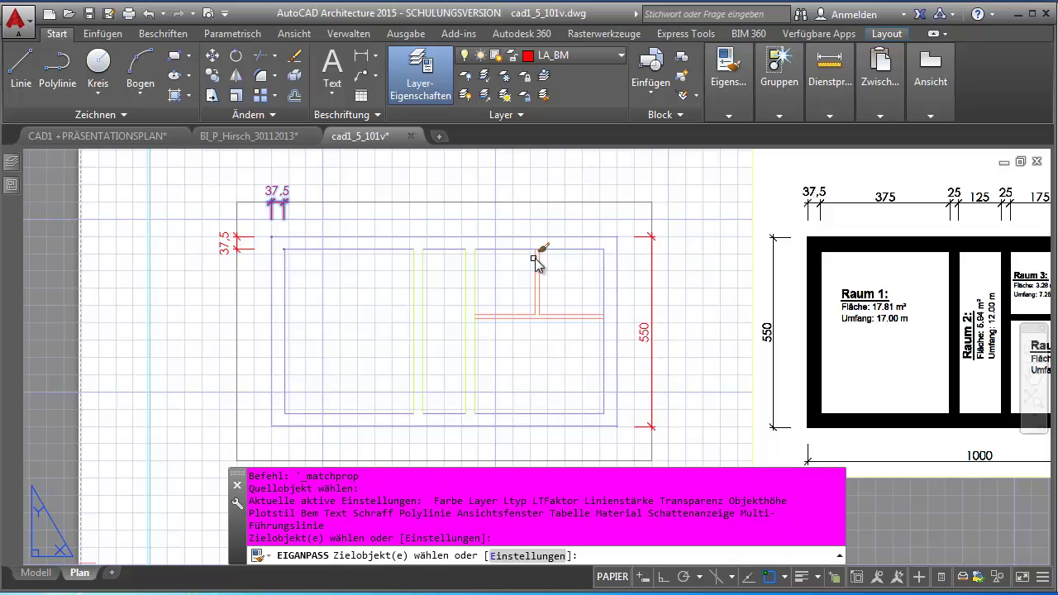
key(Escape)
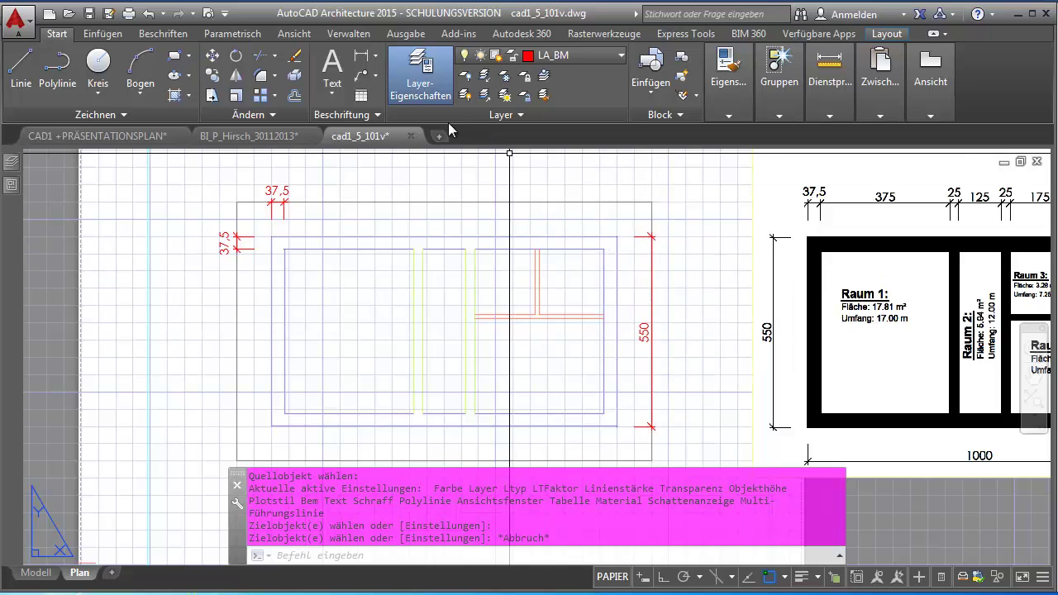
click(165, 34)
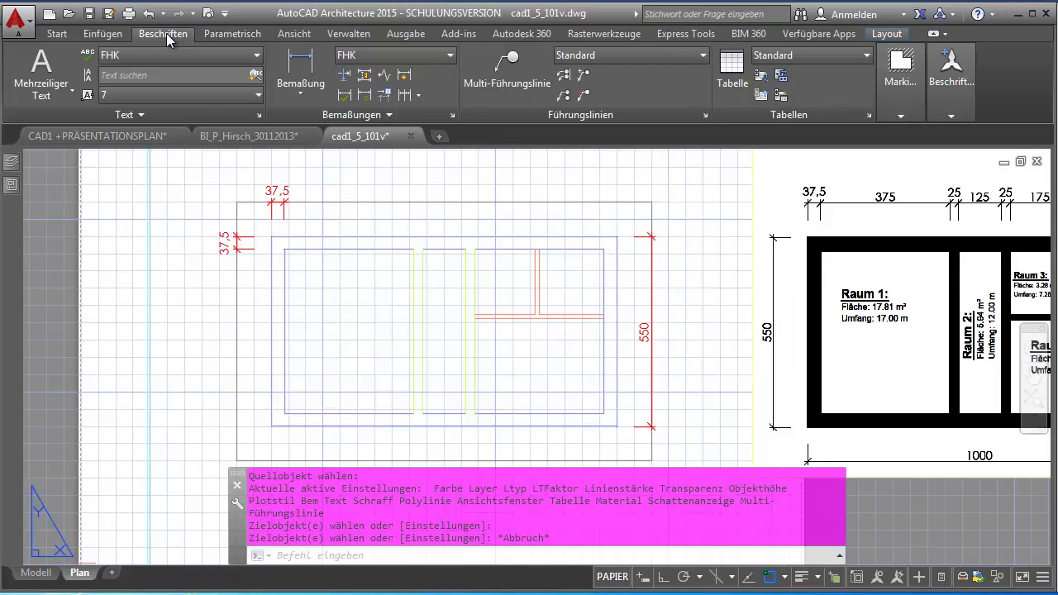
click(452, 118)
click(685, 268)
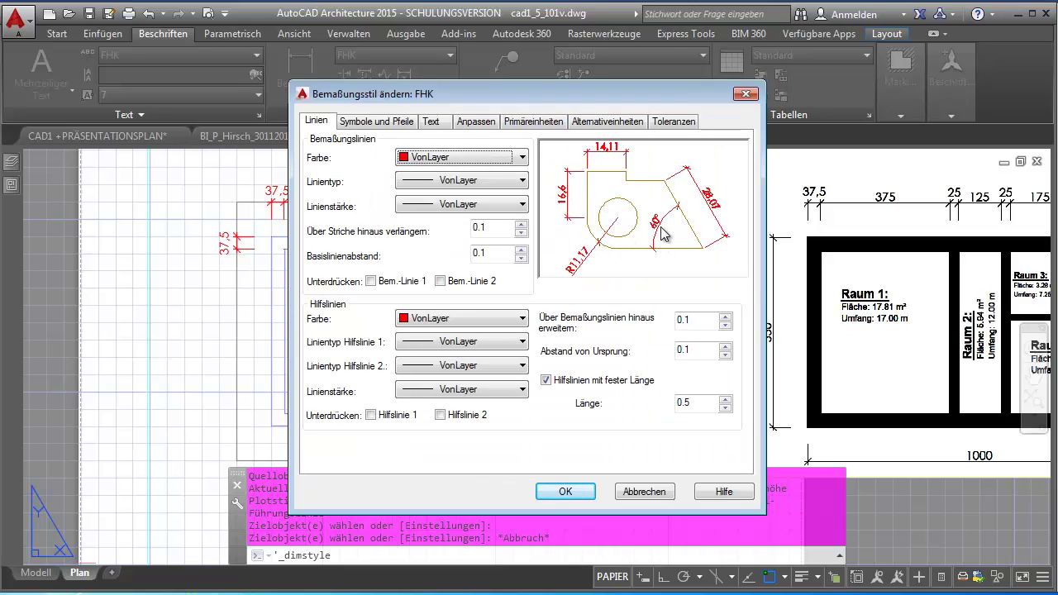
click(637, 493)
click(620, 440)
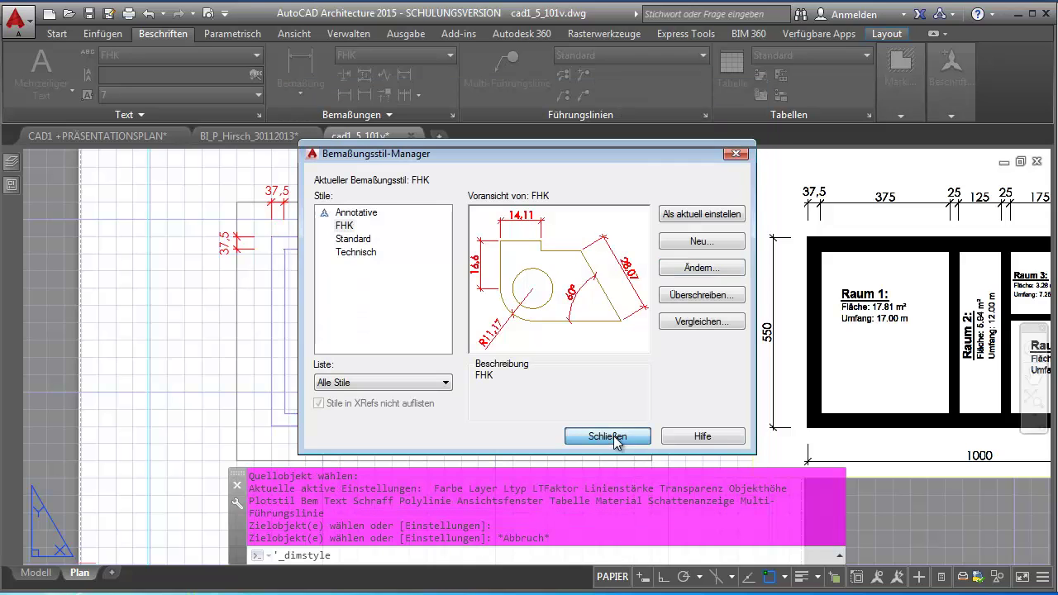
click(653, 372)
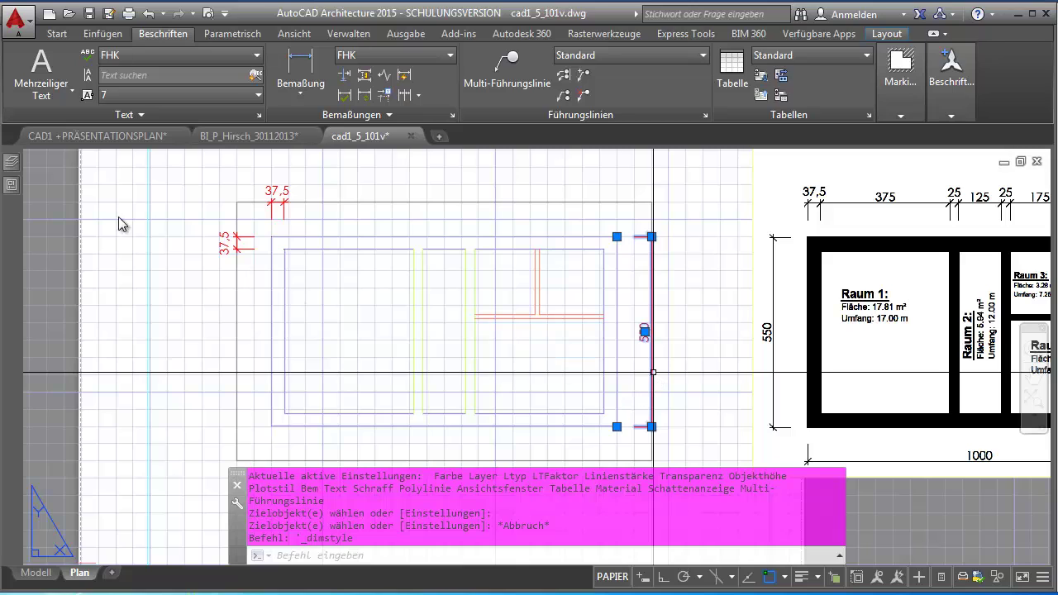
Set the 550 dimension's Pfeil 1 to the Ausgangspunkt origin marker
click(12, 187)
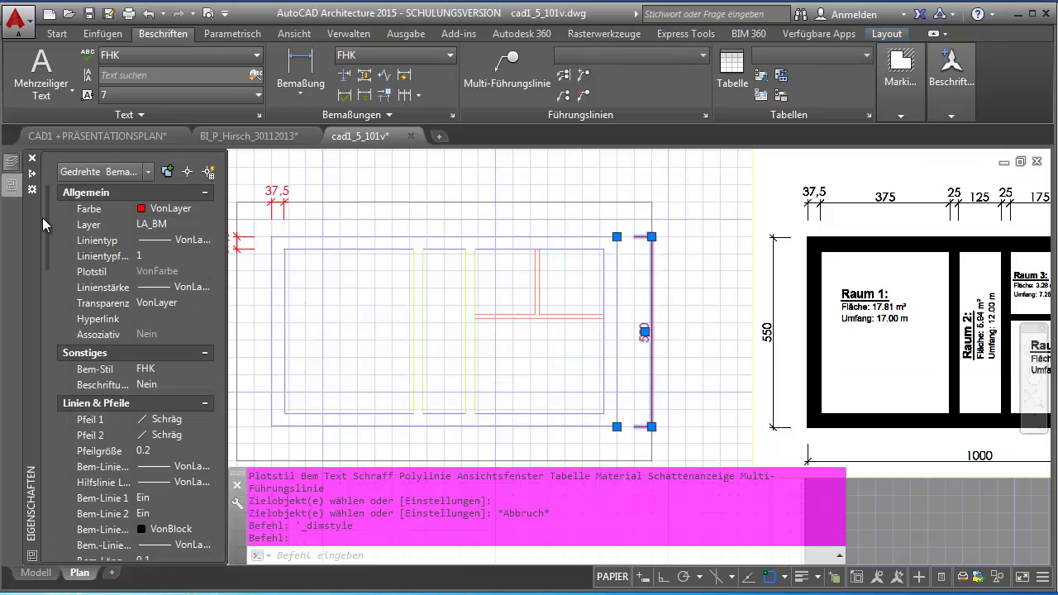
mouse_move(46, 219)
mouse_down()
mouse_move(47, 314)
mouse_move(44, 263)
mouse_up()
click(197, 248)
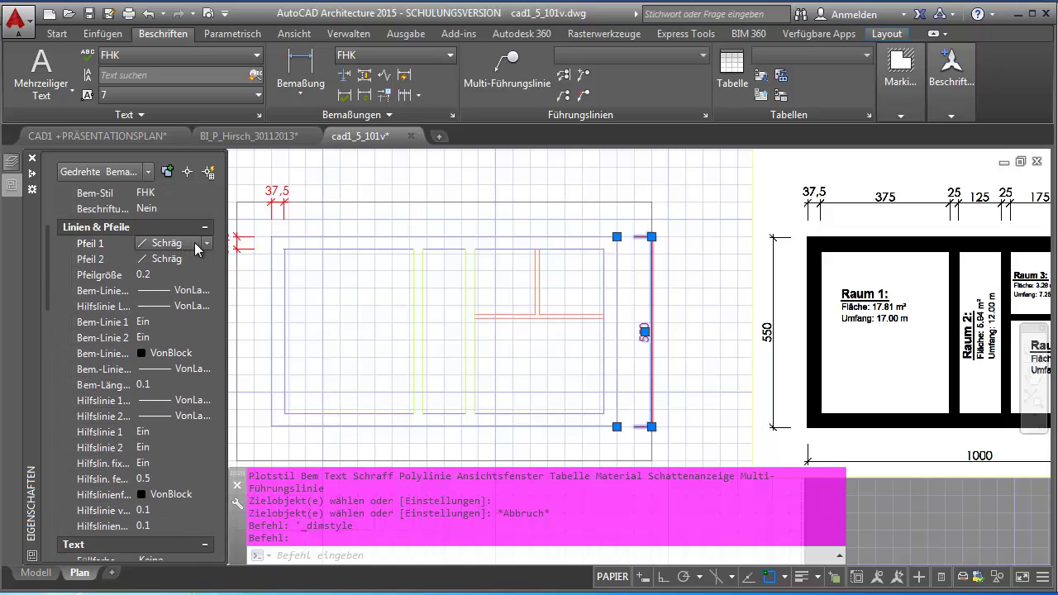
click(199, 246)
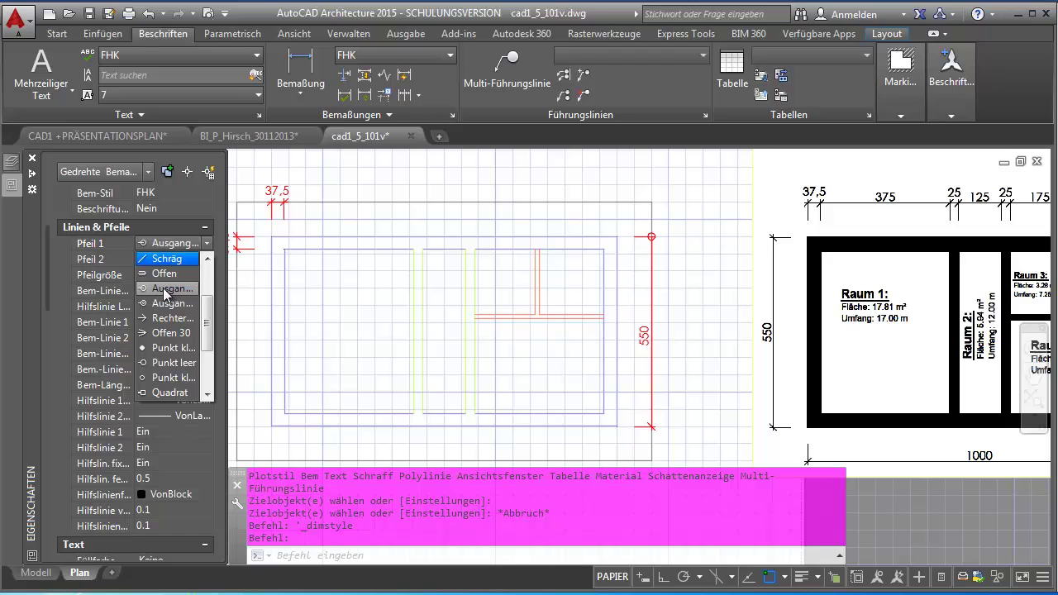
click(166, 294)
key(ctrl+1)
key(Escape)
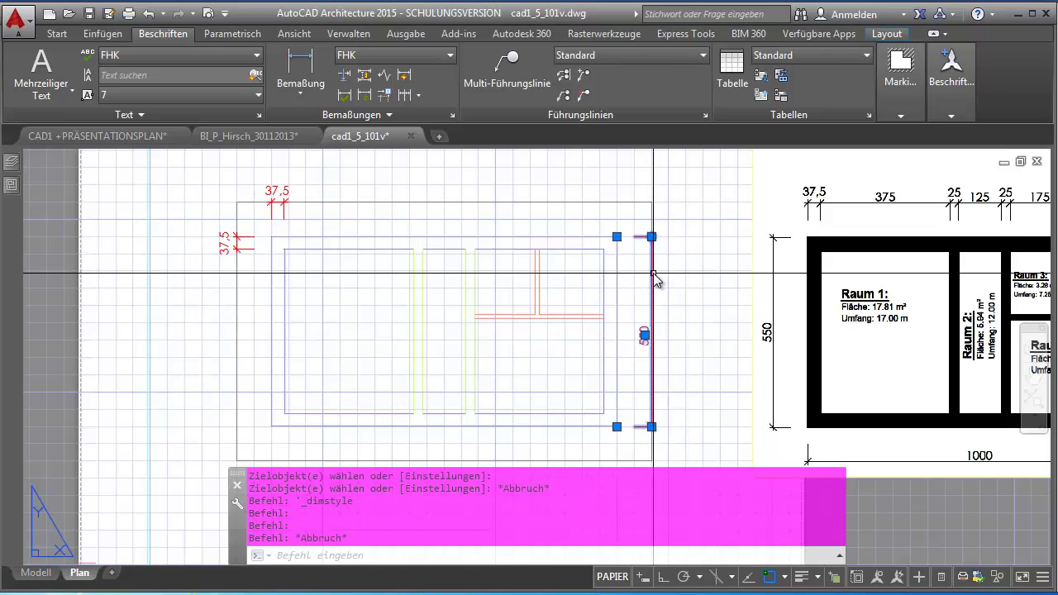
Save the 550 dimension's settings over the FHK dimension style
right_click(654, 276)
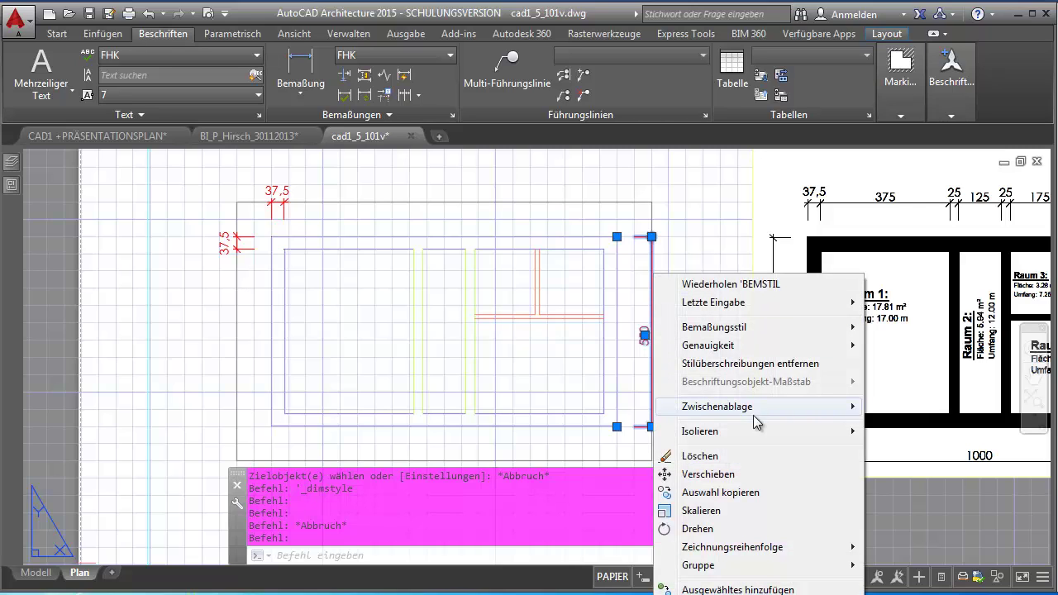
mouse_move(715, 327)
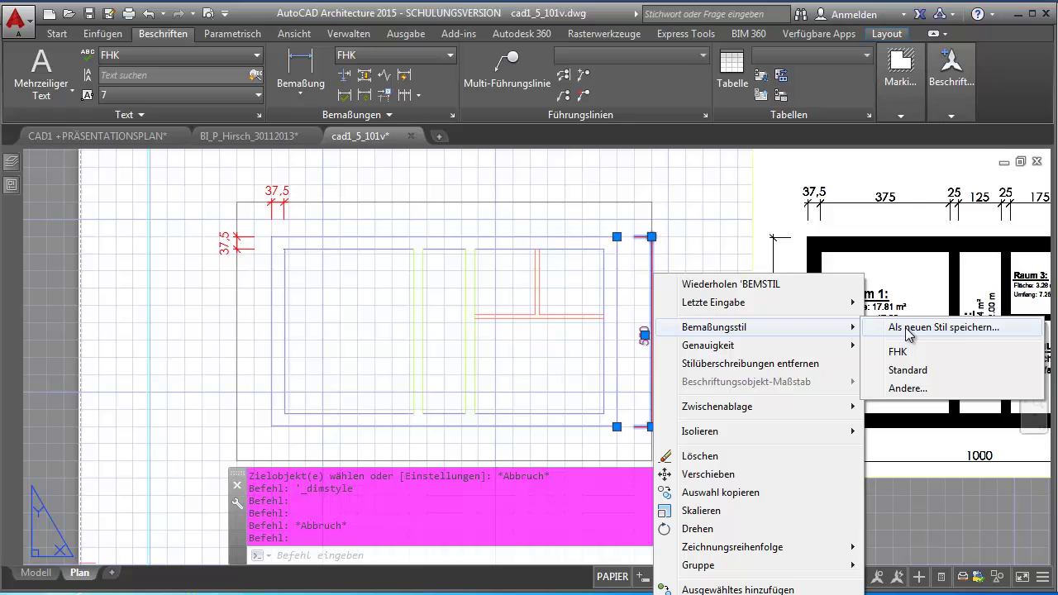
click(909, 327)
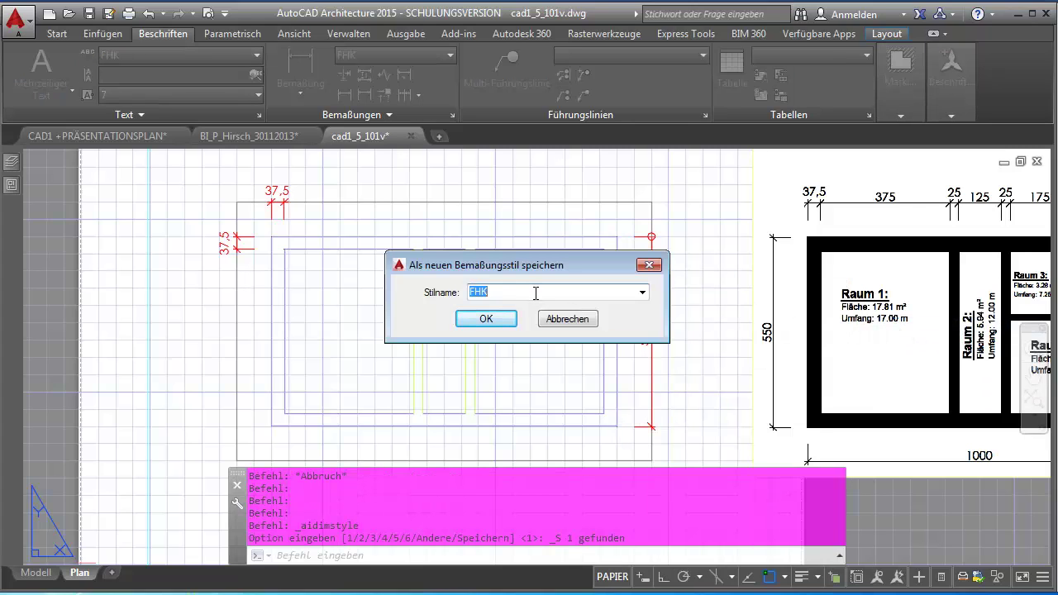
click(500, 323)
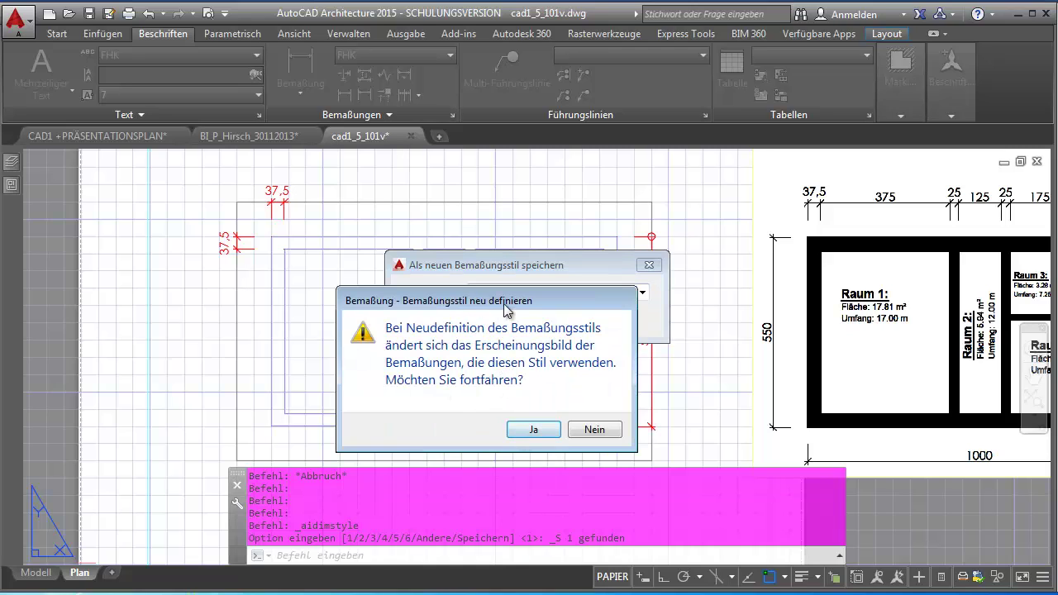
click(531, 431)
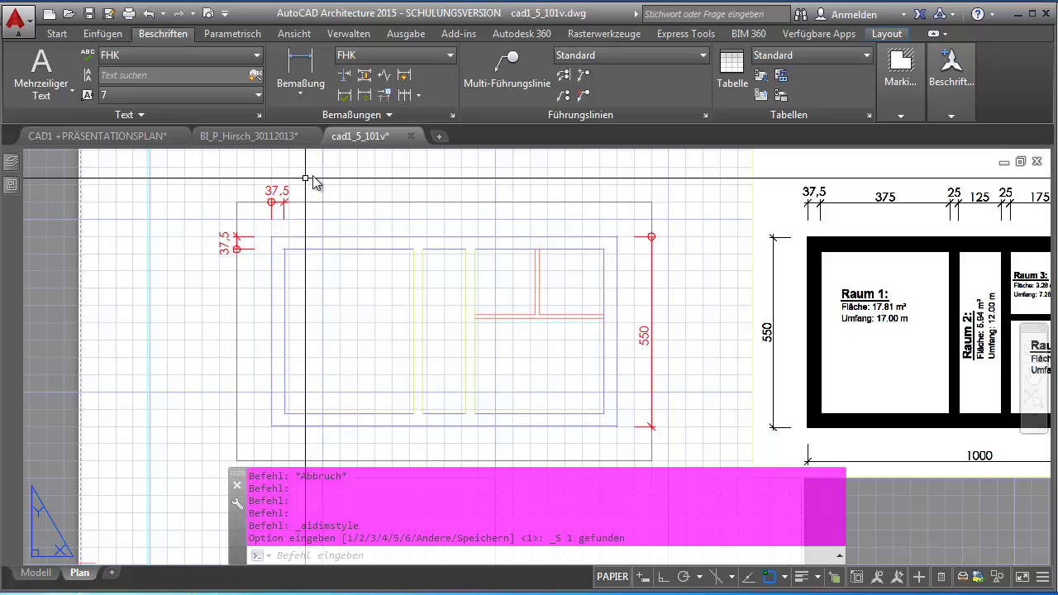
Set the top 37,5 dimension's arrowheads to Schräg oblique ticks
key(Escape)
click(285, 214)
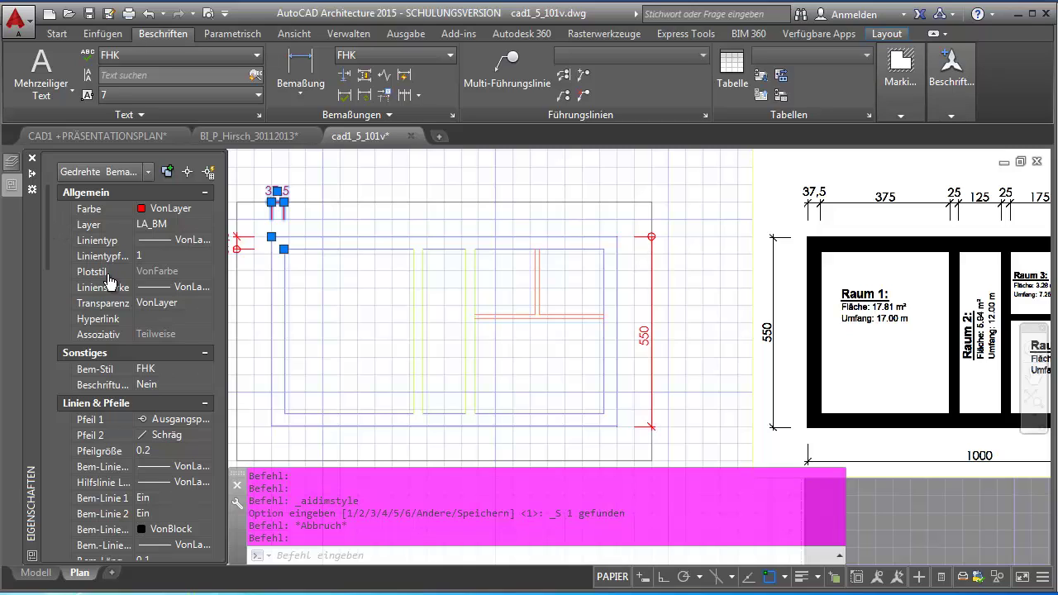
click(183, 420)
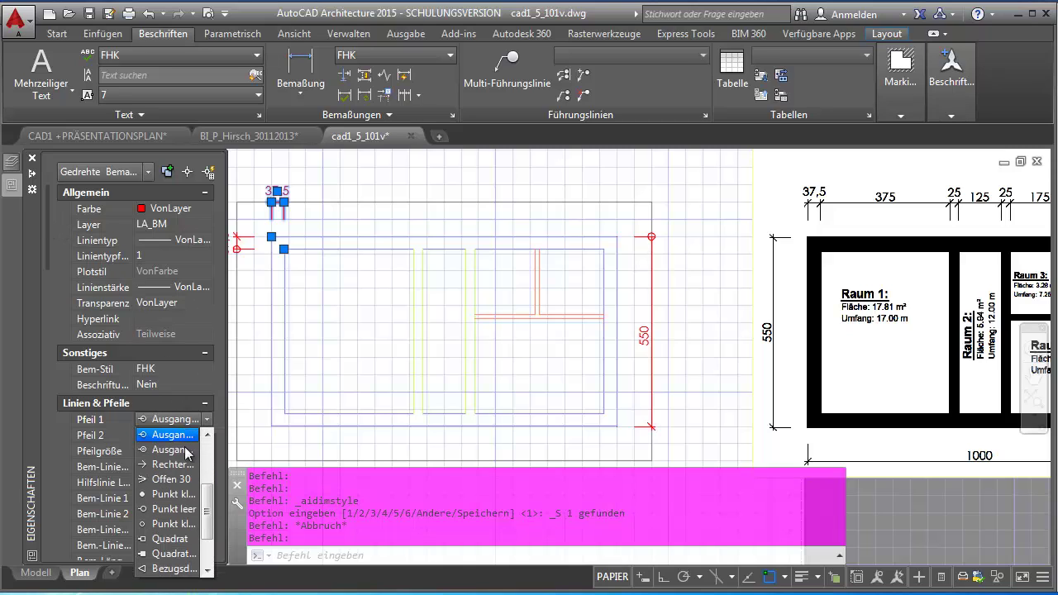
scroll(213, 450, up, 2)
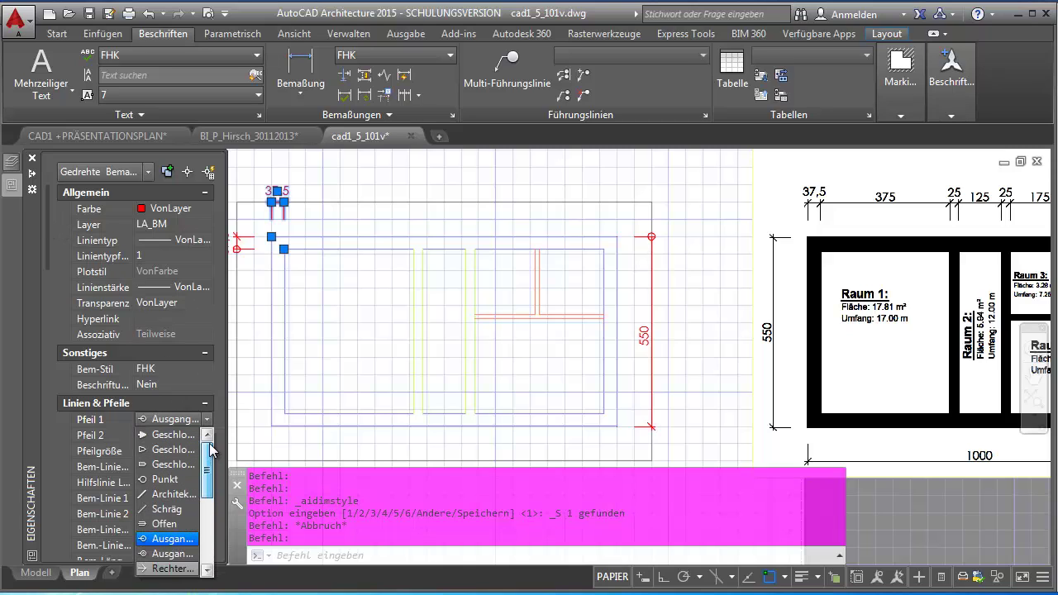
click(173, 514)
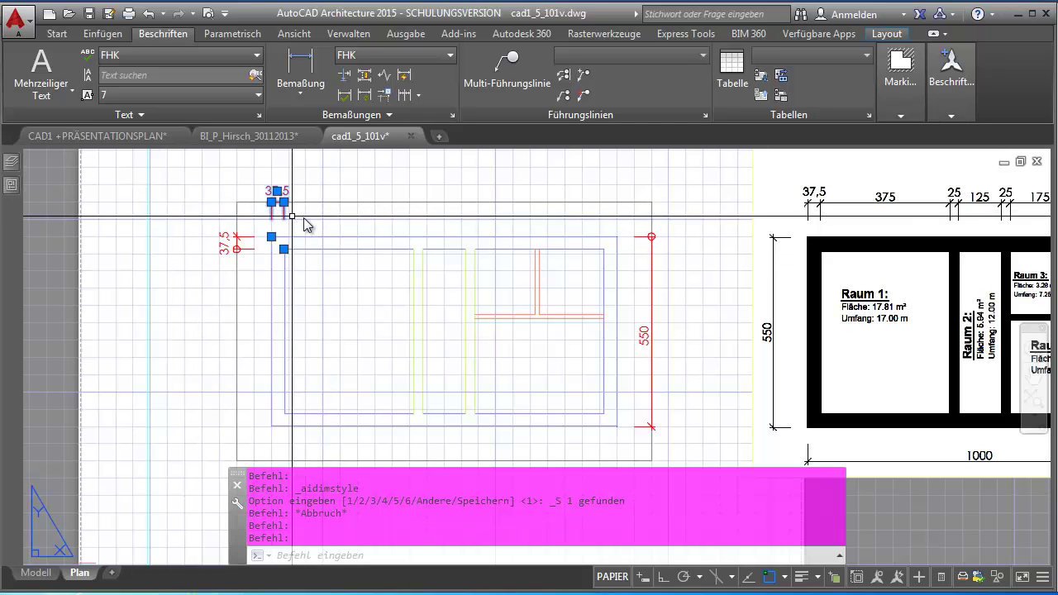
key(Escape)
Save the tick-marked 37,5 dimension's settings over its existing dimension style
scroll(314, 225, up, 3)
scroll(300, 225, up, 2)
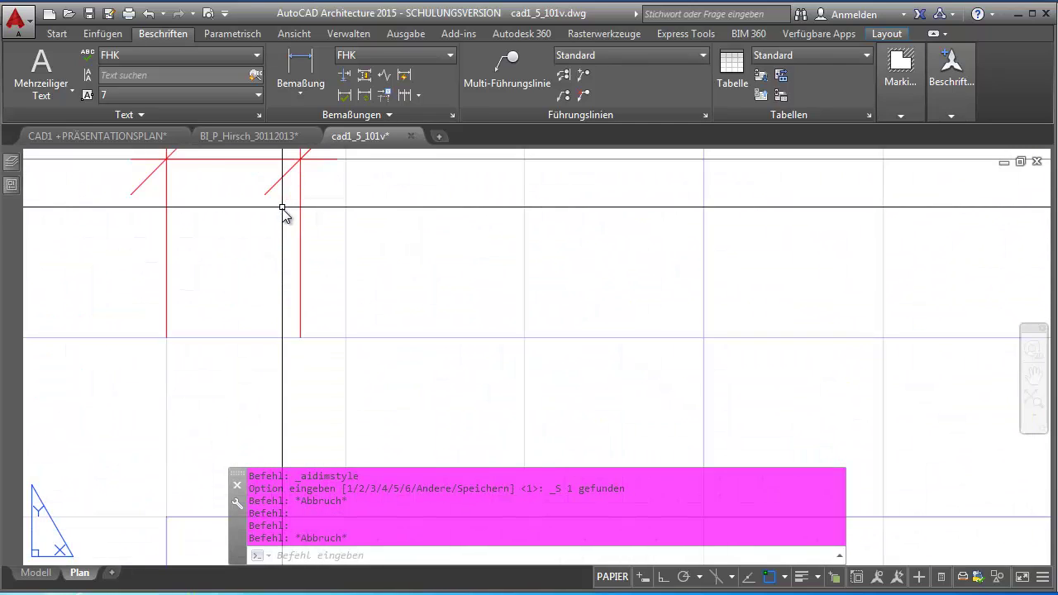
scroll(299, 226, up, 1)
click(293, 217)
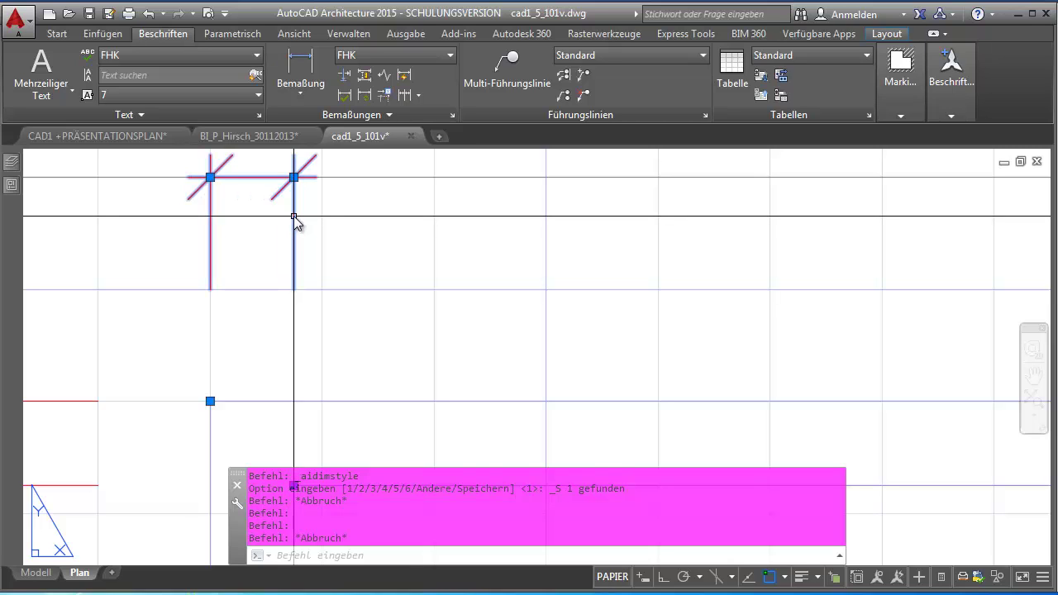
right_click(293, 217)
click(576, 271)
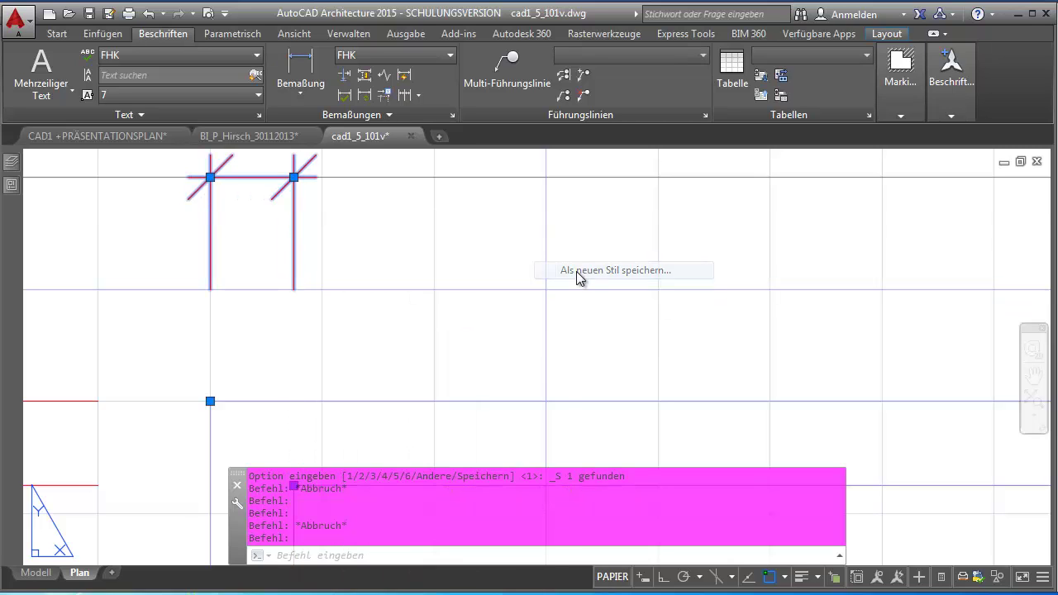
click(496, 318)
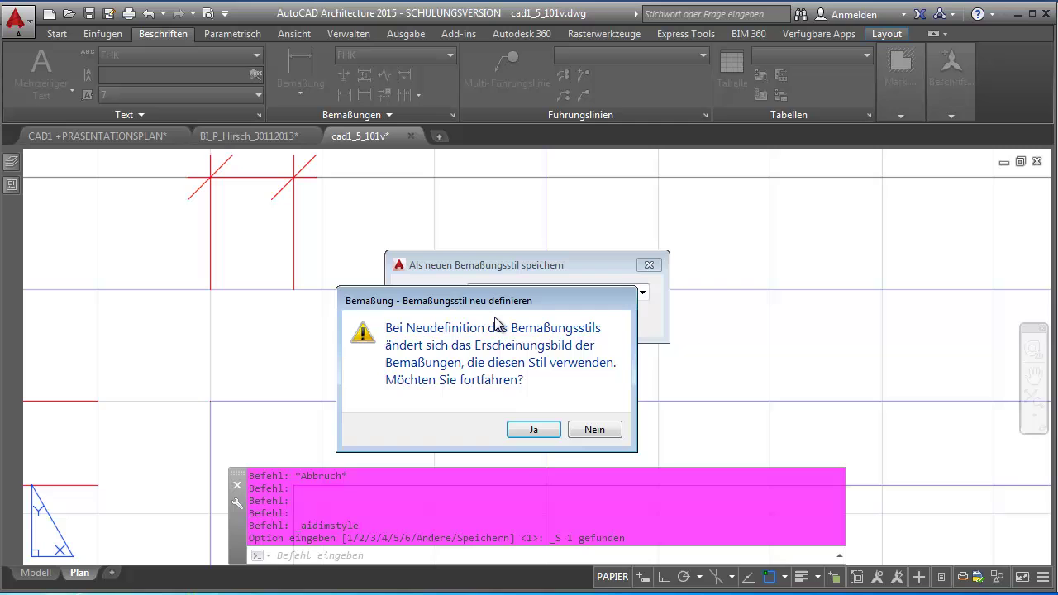
click(530, 429)
Pan and zoom to frame the floor plan and the Grundriss reference
scroll(436, 351, down, 3)
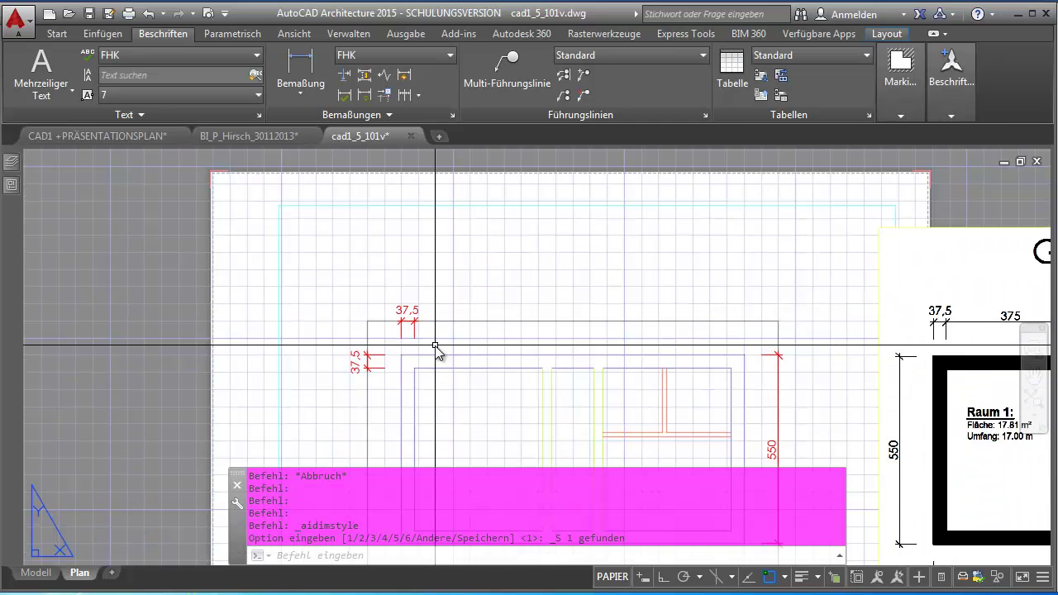
middle_drag(437, 350, 413, 298)
scroll(459, 264, up, 3)
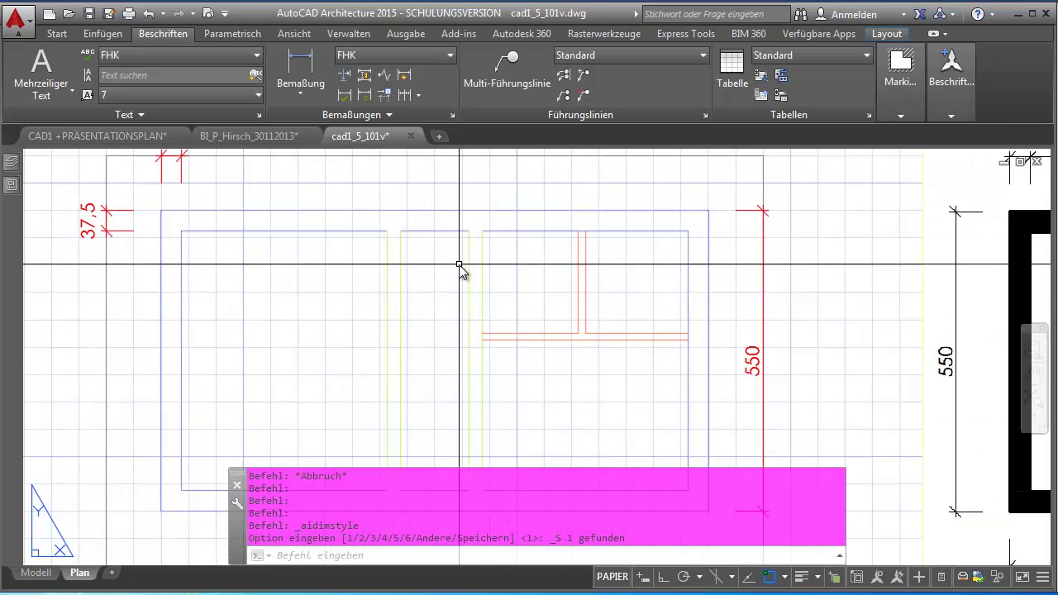
scroll(459, 264, down, 2)
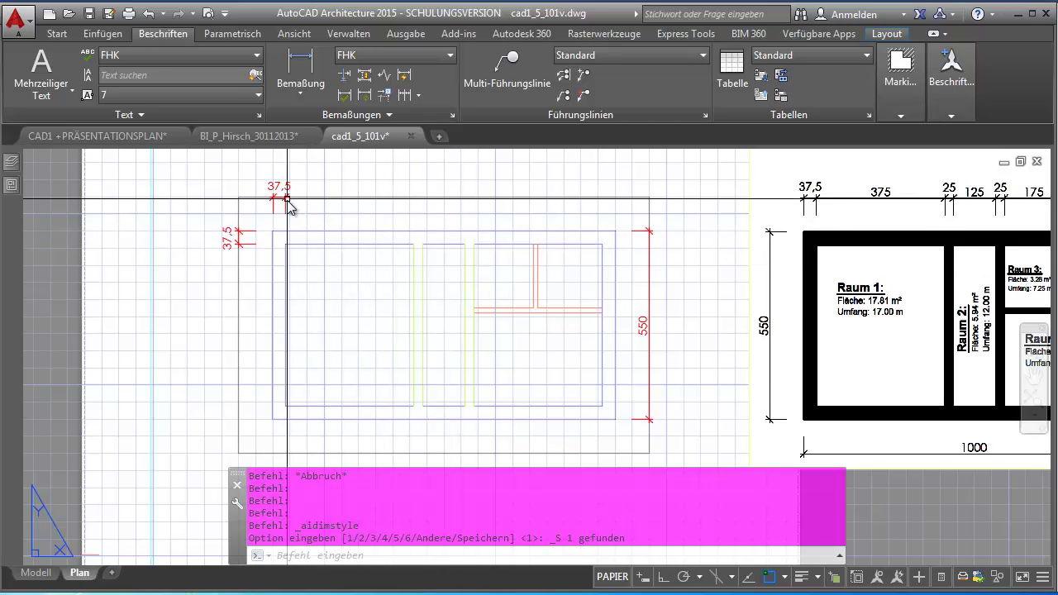
middle_drag(497, 251, 491, 299)
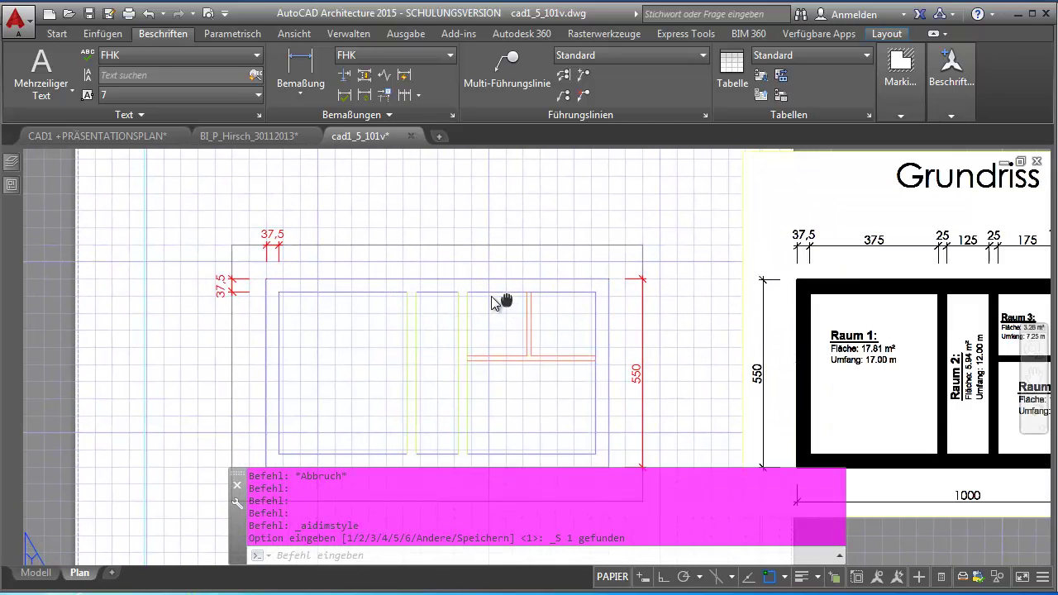
scroll(354, 258, up, 2)
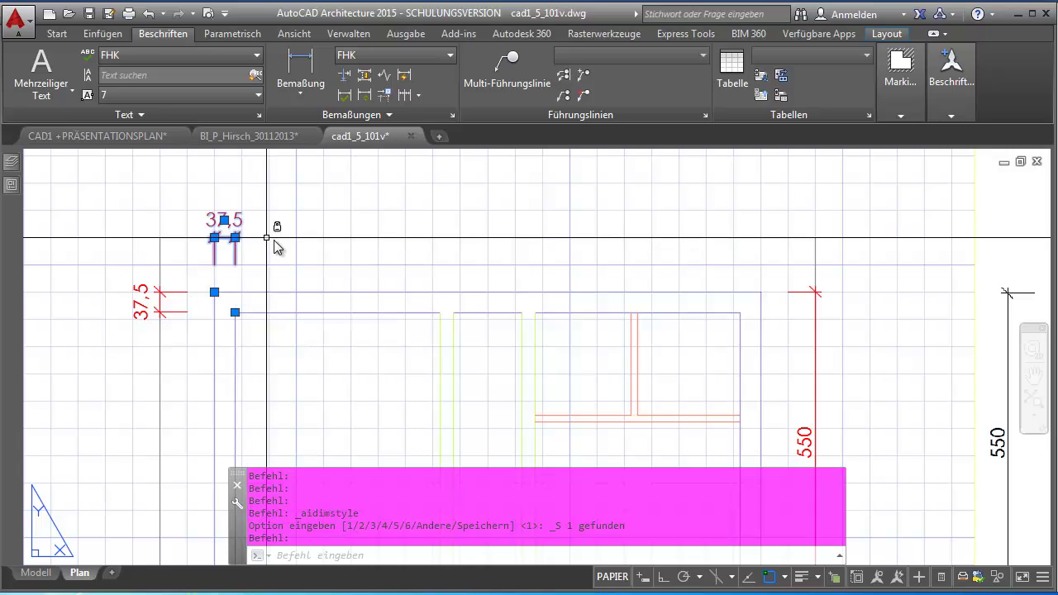
mouse_move(235, 239)
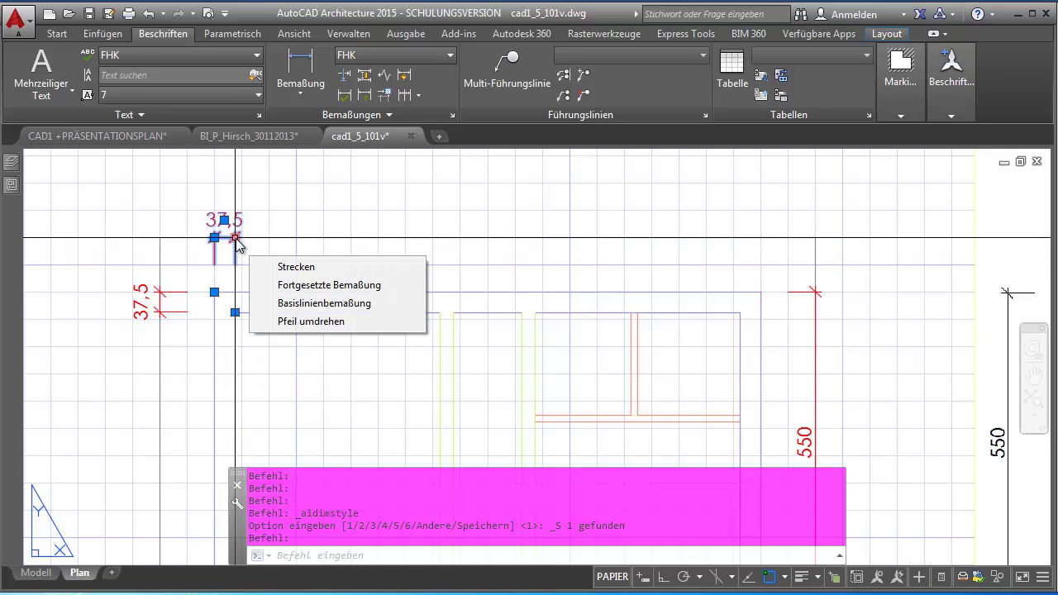
Look up the Fortgesetzte Bemaßung (BEMWEITER) tool and dismiss its description
click(414, 115)
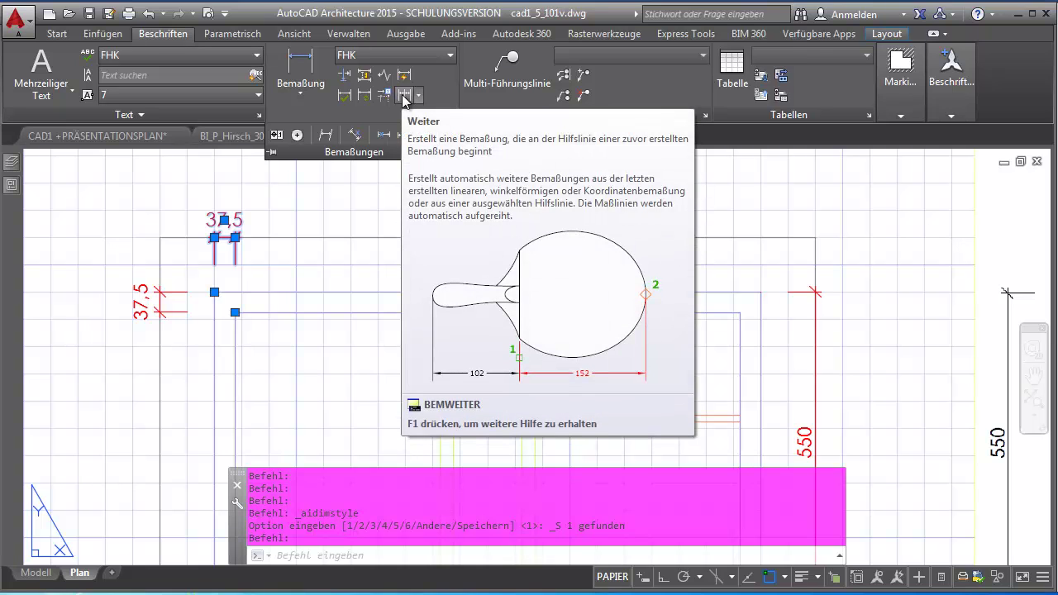
click(254, 261)
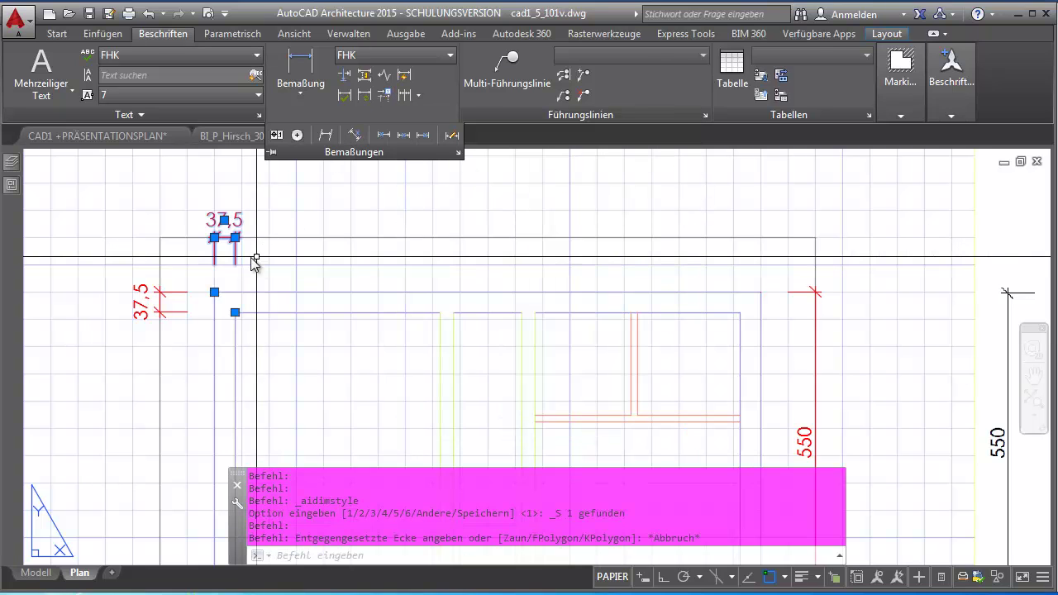
key(Escape)
key(Escape)
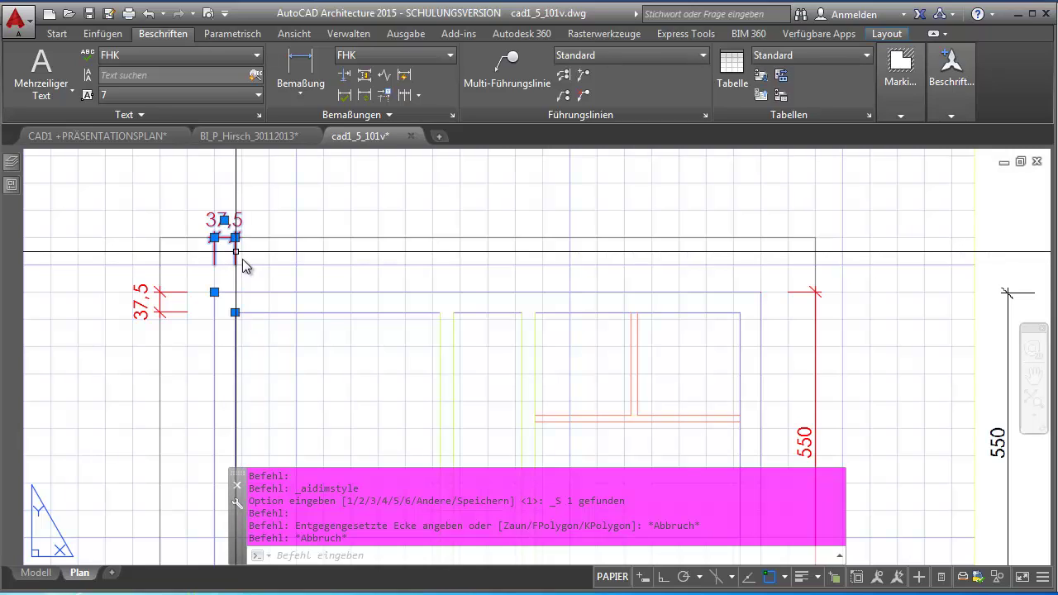
mouse_move(235, 237)
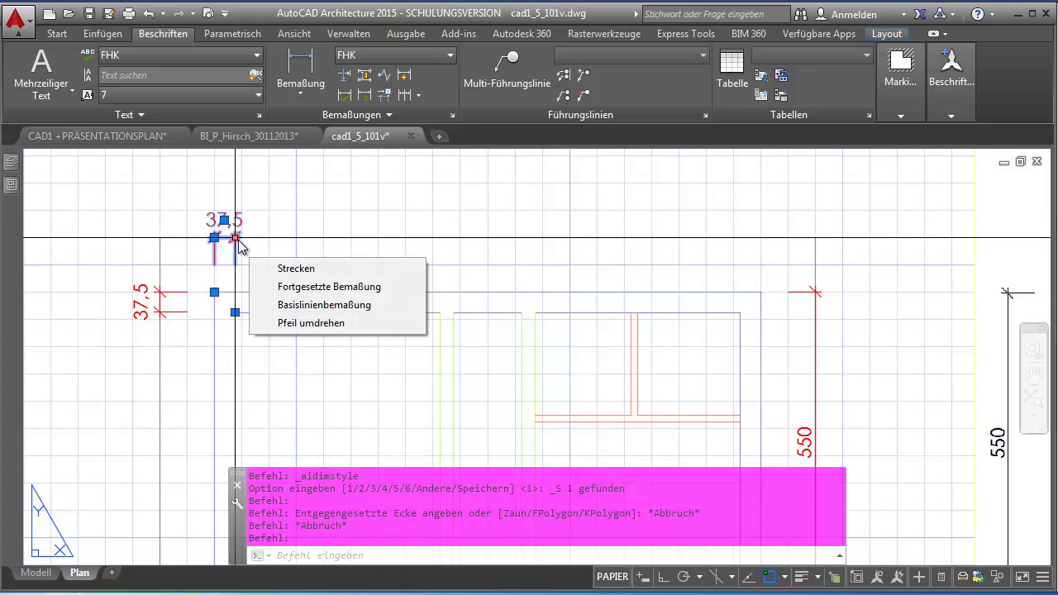
Continue the top chain from 37,5 with the 375, 25, 125 and 25 dimensions
click(291, 286)
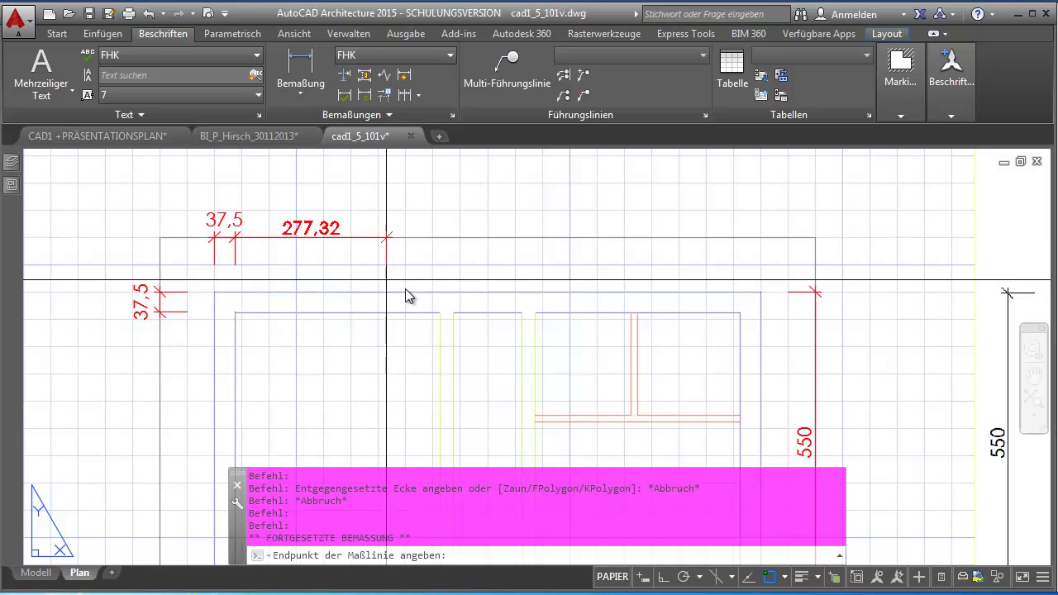
click(442, 312)
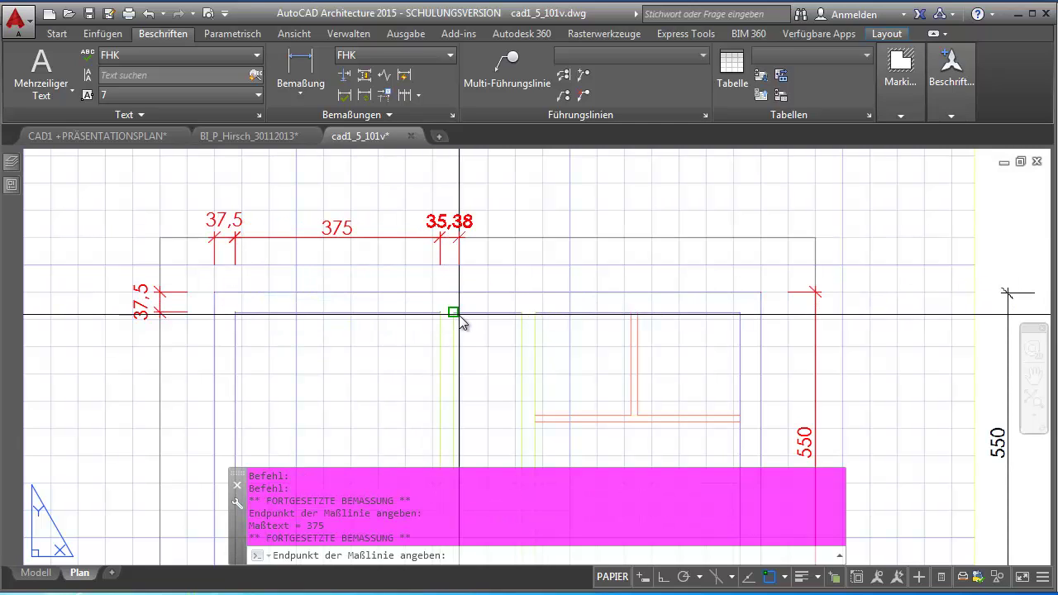
click(457, 313)
click(522, 312)
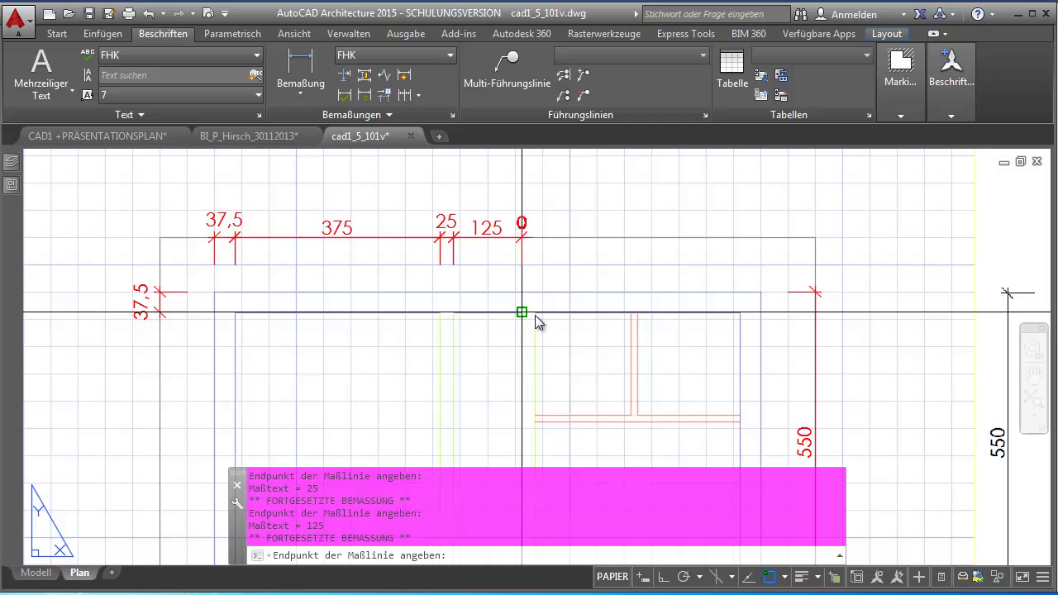
click(535, 313)
scroll(612, 312, down, 3)
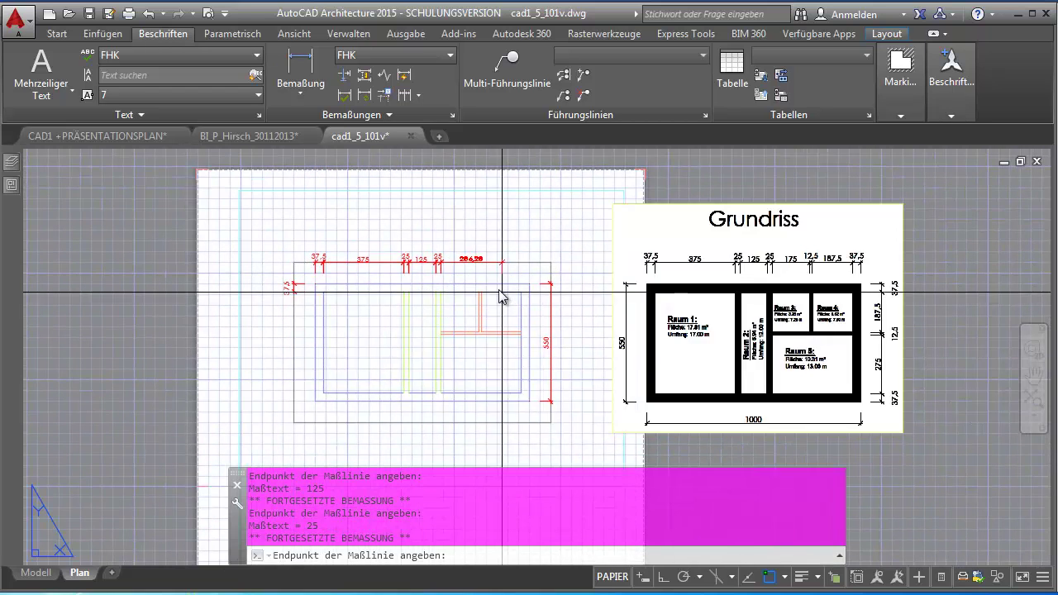
scroll(502, 296, up, 5)
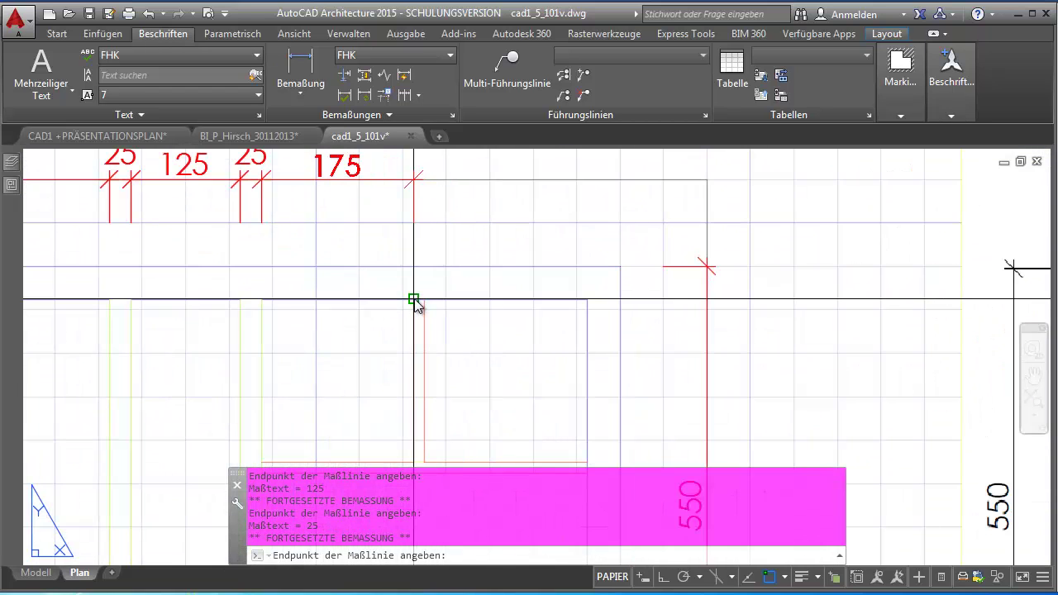
Add the 175, 12,5, 187,5 and closing 37,5 dimensions, then end the chain
click(413, 299)
click(424, 299)
click(587, 298)
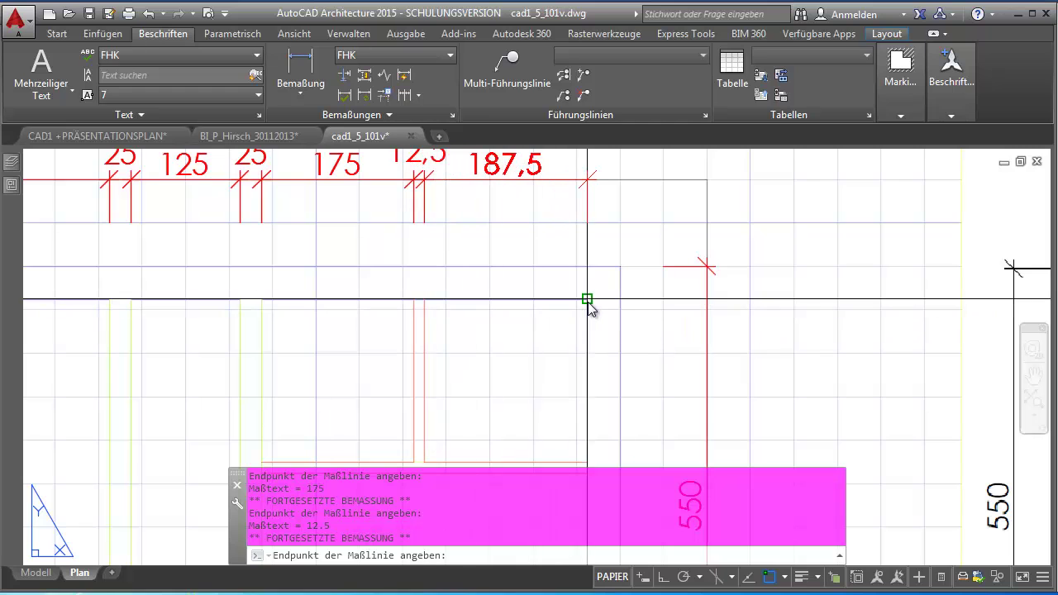
click(620, 267)
scroll(604, 321, down, 5)
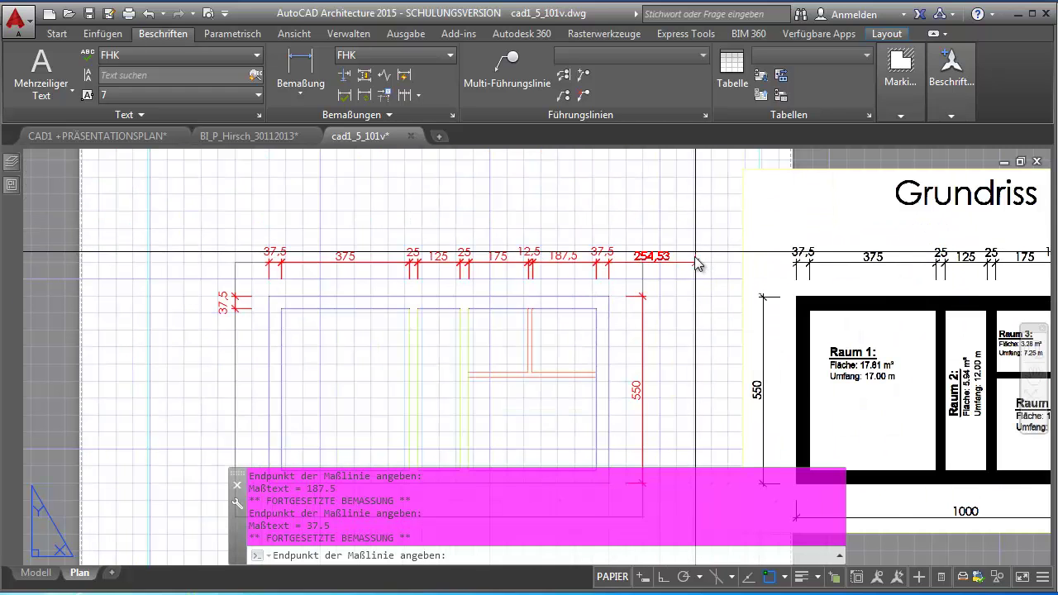
scroll(694, 263, up, 5)
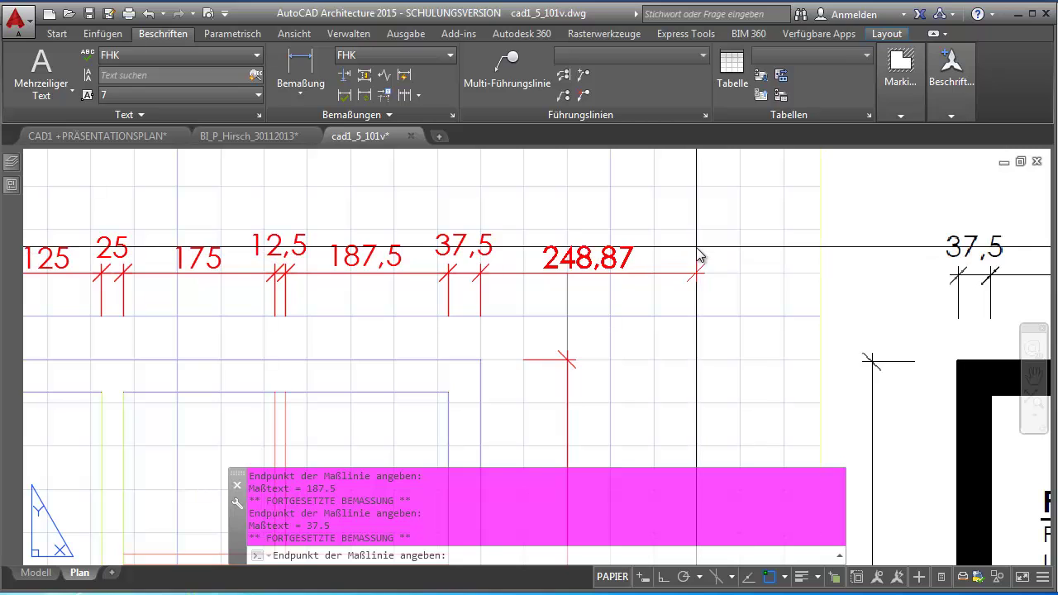
scroll(564, 300, down, 5)
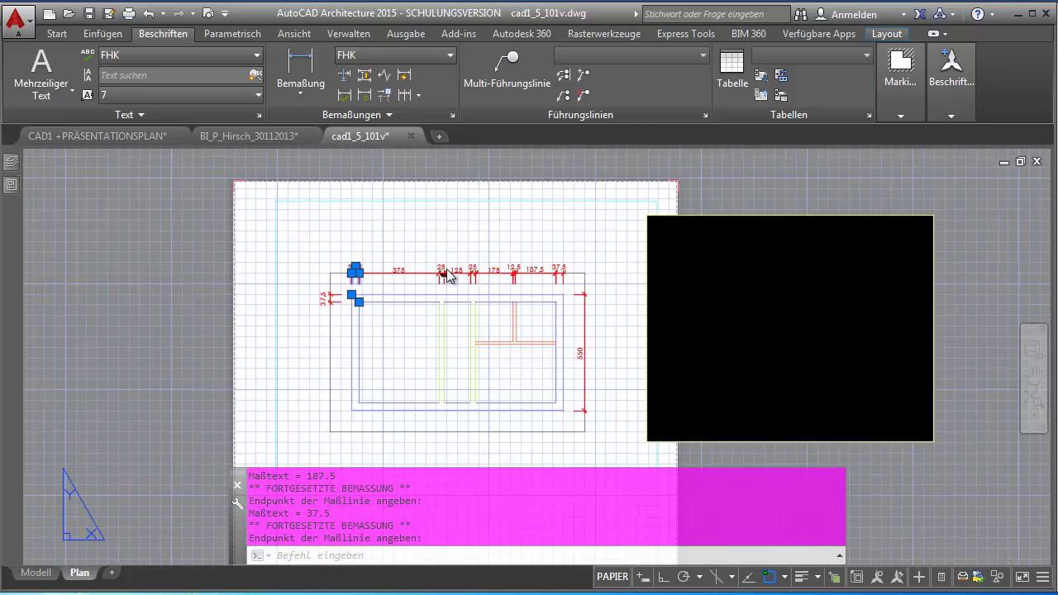
key(Escape)
key(Escape)
scroll(379, 263, up, 4)
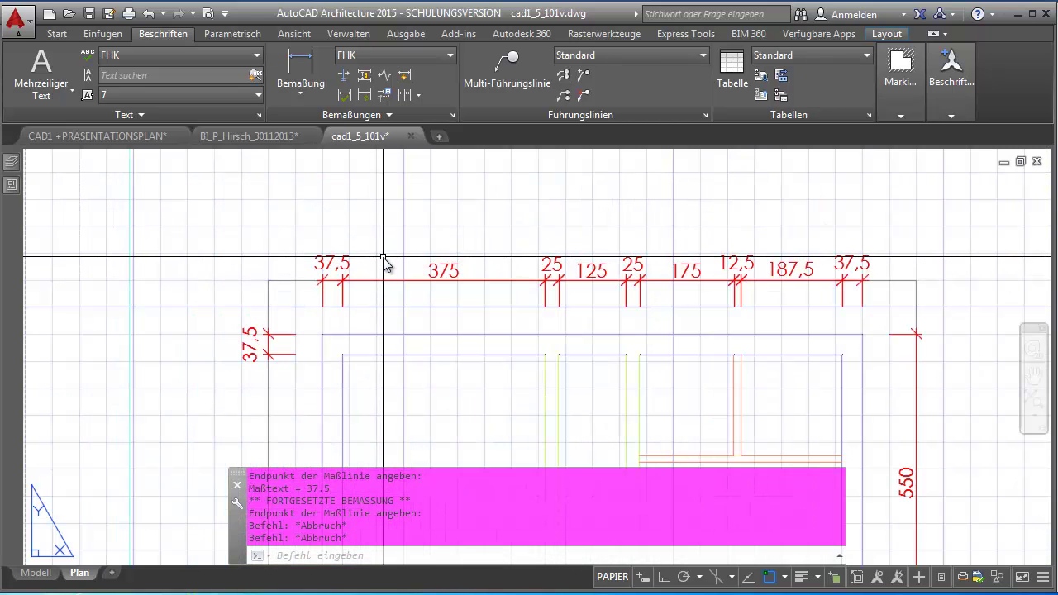
scroll(496, 265, down, 3)
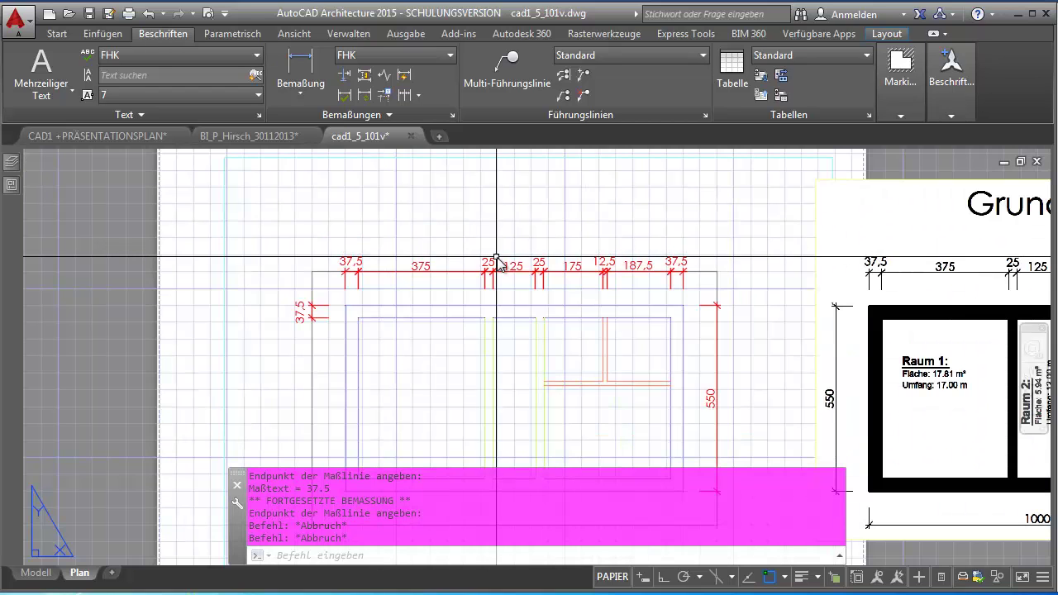
scroll(496, 265, up, 4)
scroll(532, 284, down, 1)
middle_drag(531, 283, 378, 231)
scroll(380, 236, up, 2)
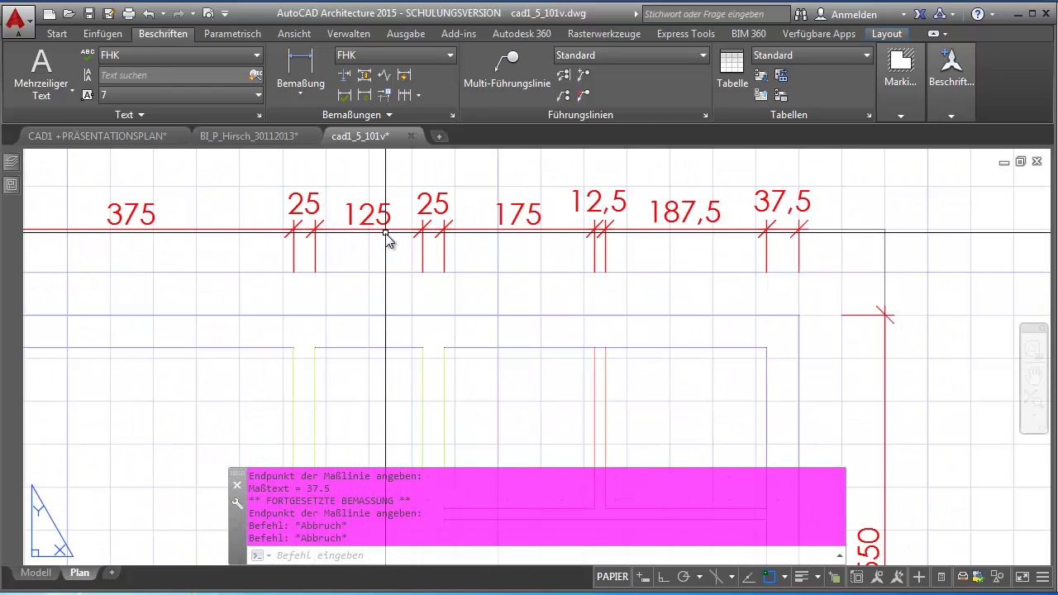
scroll(385, 243, down, 4)
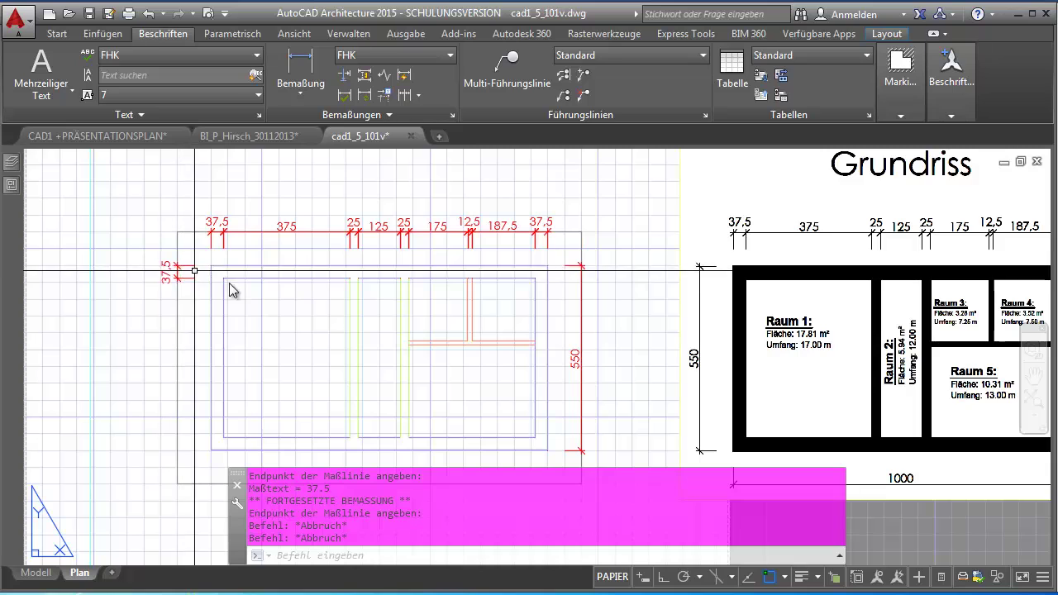
scroll(239, 287, down, 2)
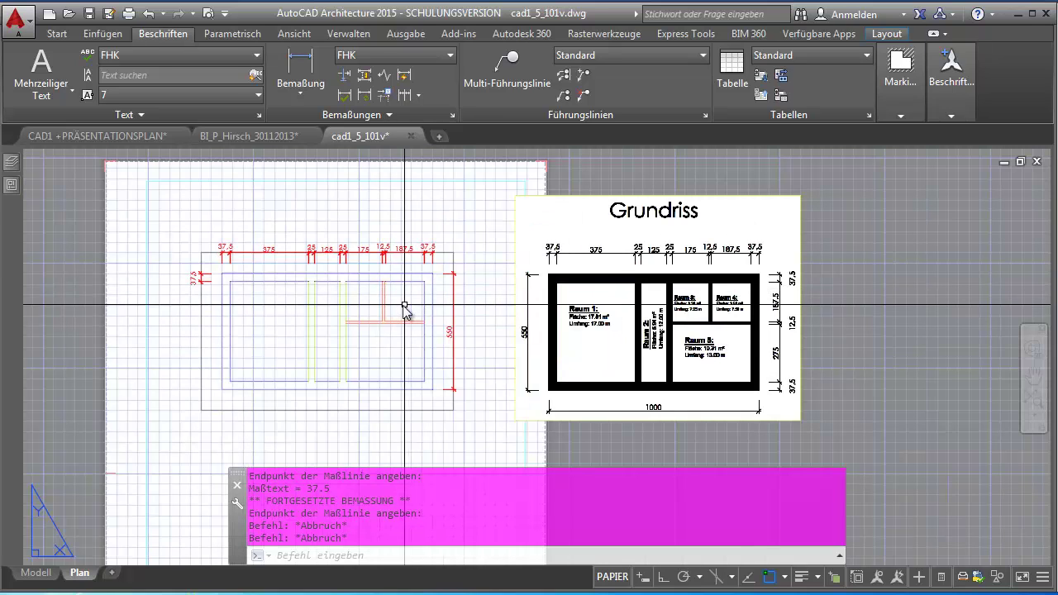
scroll(172, 300, up, 2)
Stretch the left vertical 37,5 dimension down so it reads 550
click(156, 227)
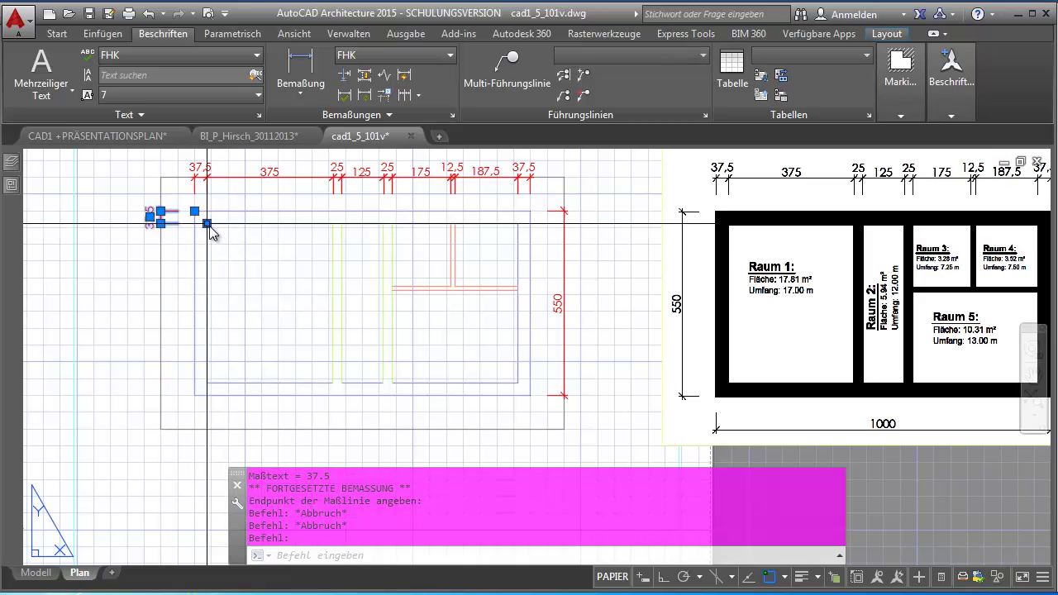
click(207, 223)
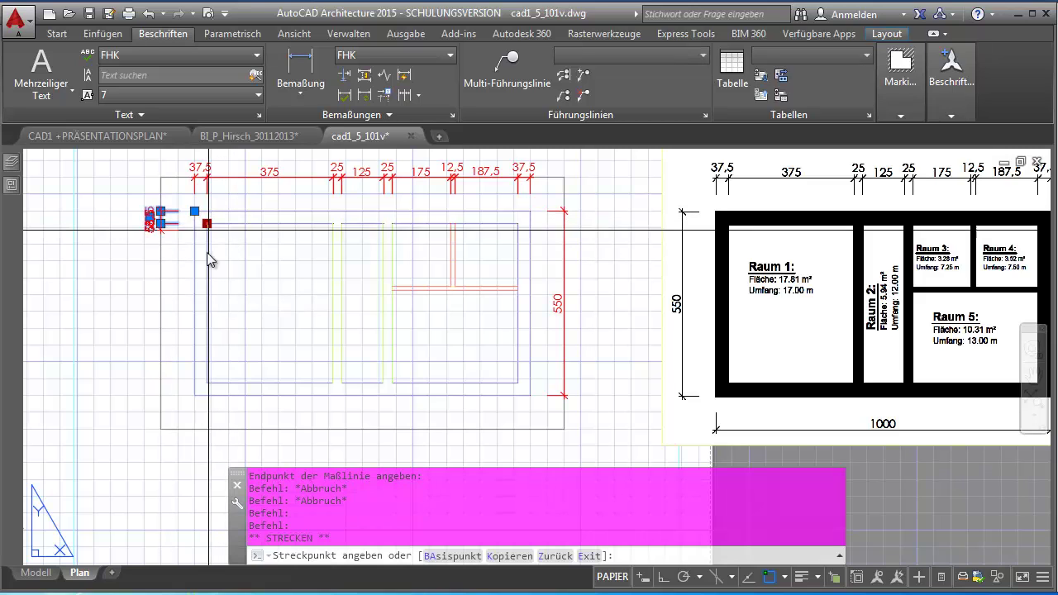
click(196, 396)
key(Escape)
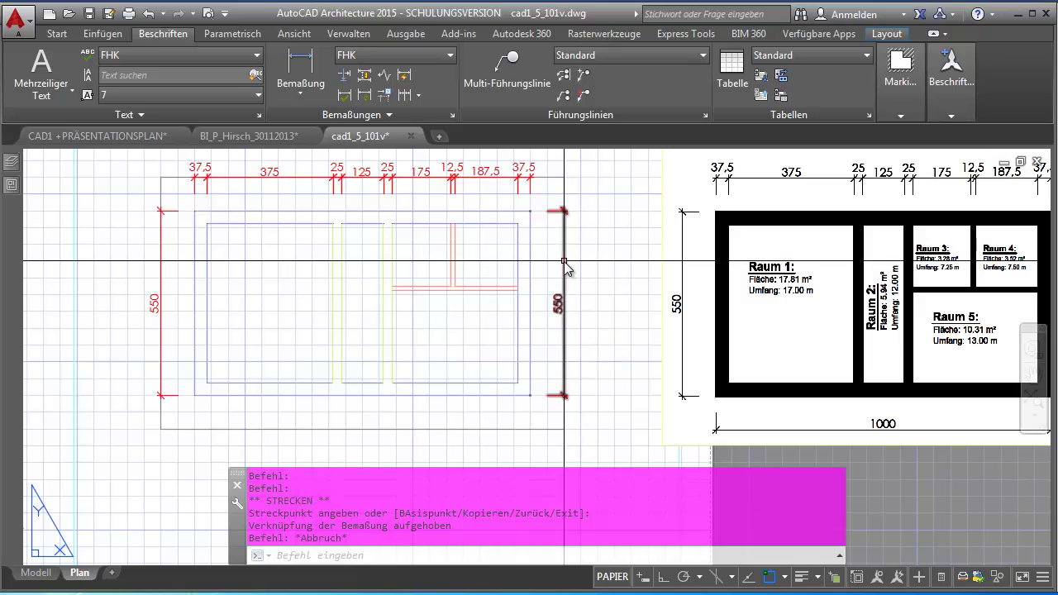
Shrink the right-side 550 dimension into a short 37,5 at the top-right corner
click(563, 269)
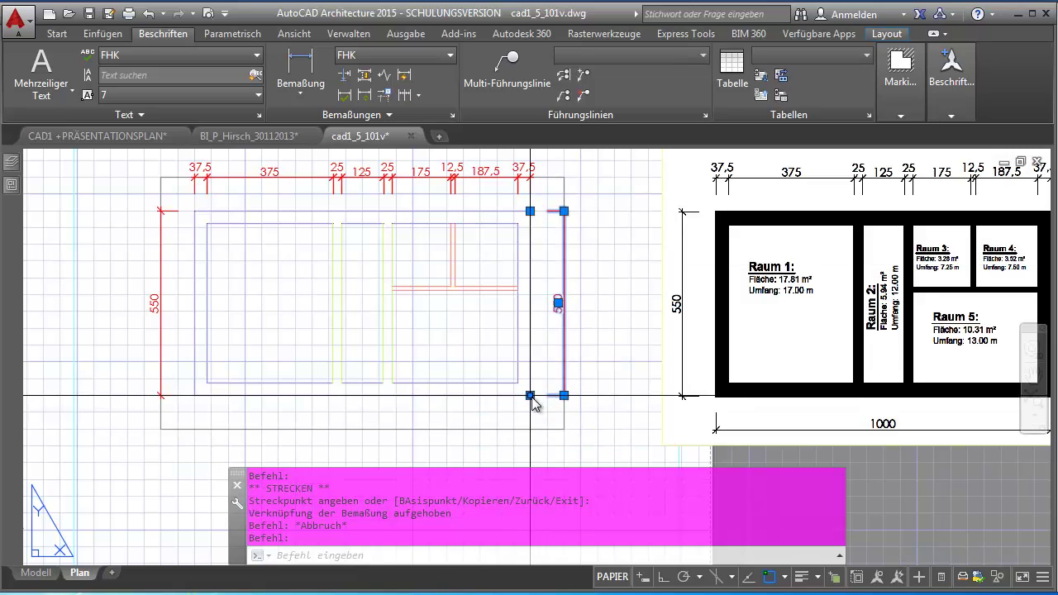
click(530, 395)
click(518, 223)
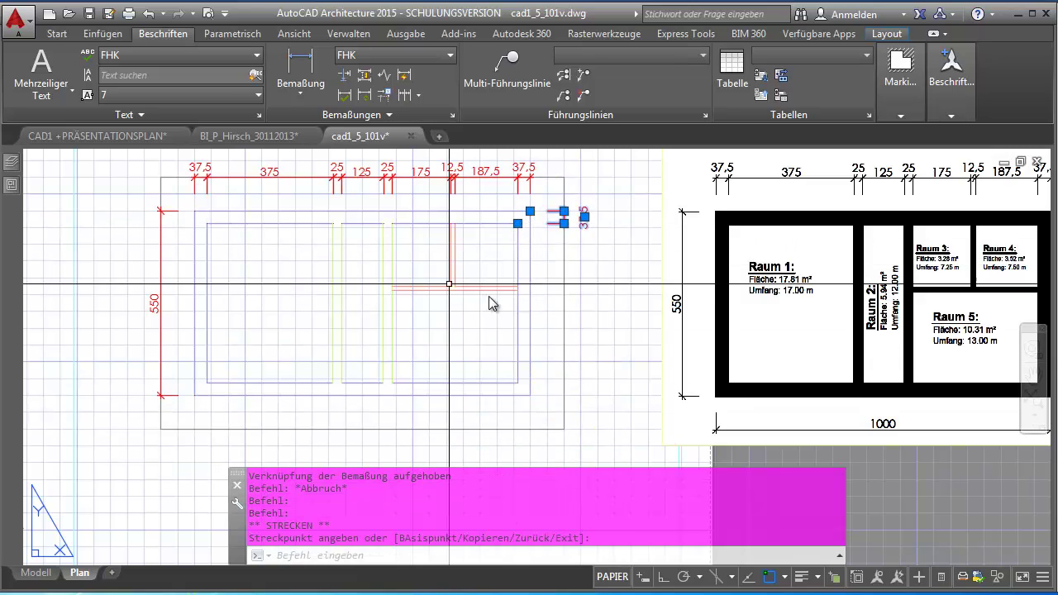
key(Escape)
scroll(560, 225, up, 3)
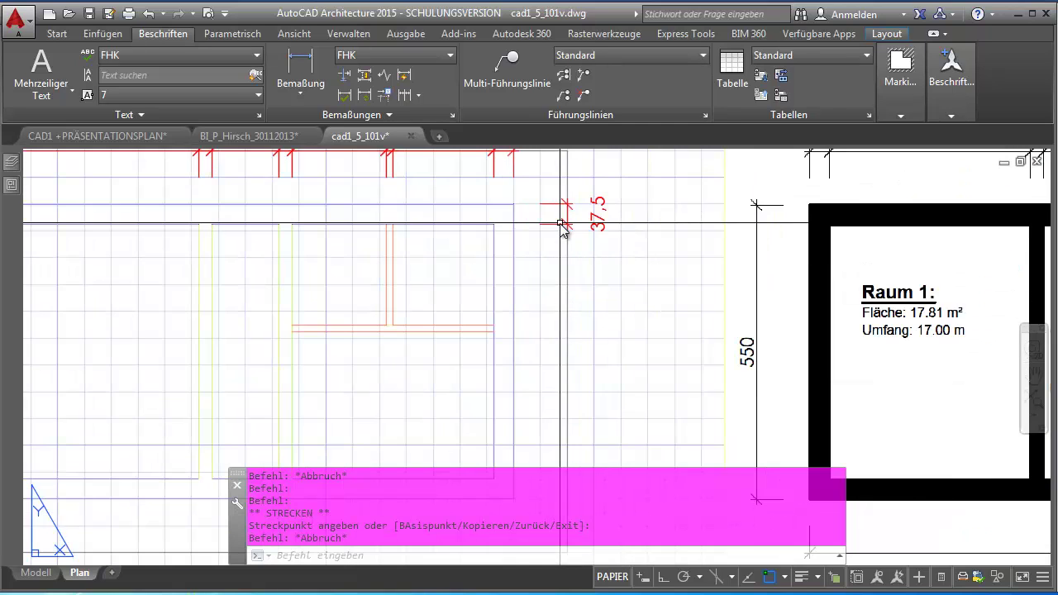
scroll(559, 225, down, 3)
click(564, 256)
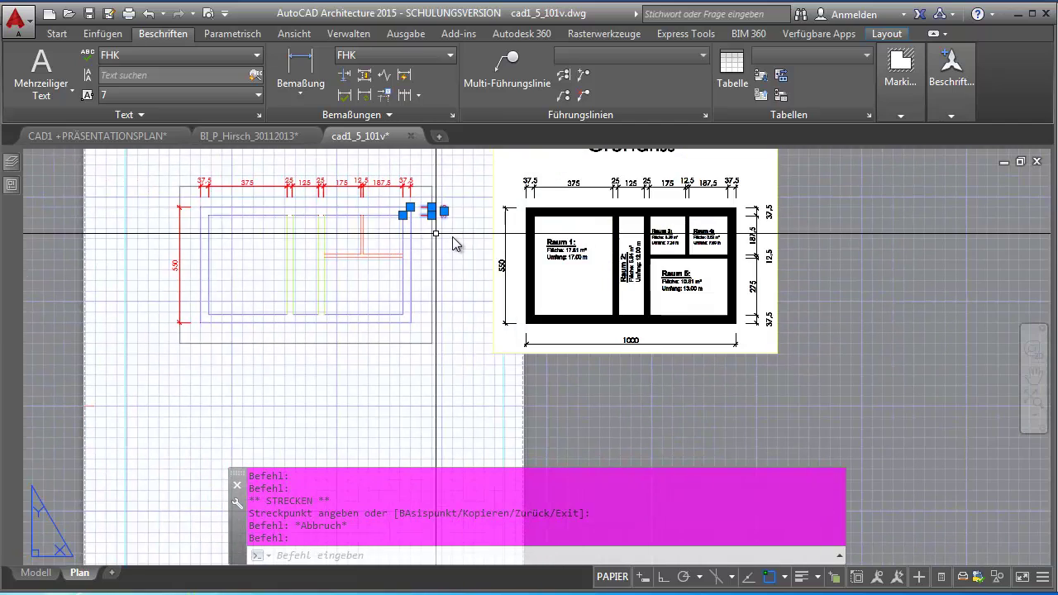
scroll(451, 231, up, 2)
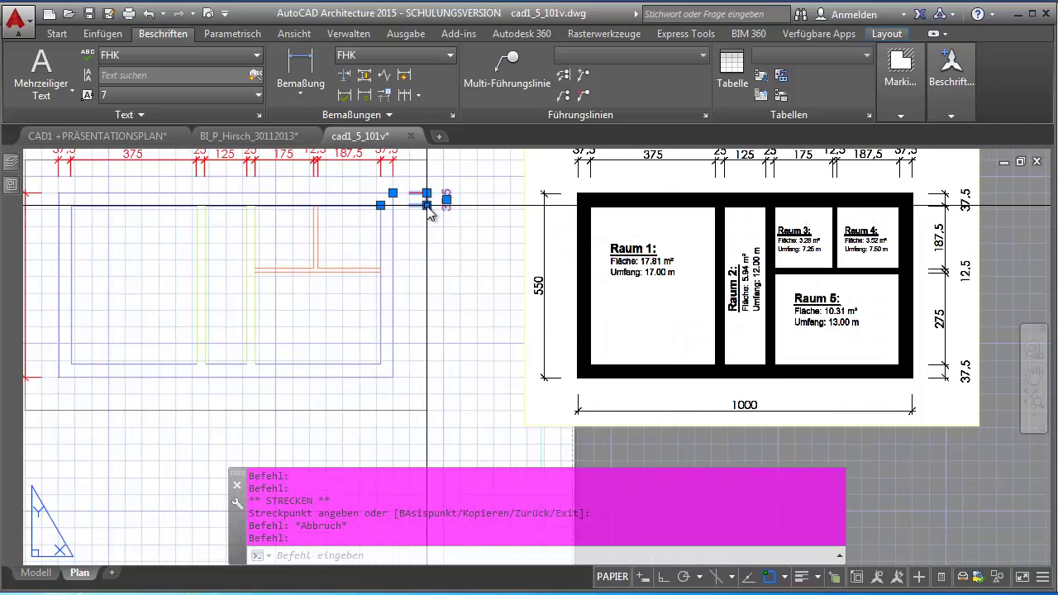
Continue from the top-right 37,5 down the side with 187,5, 12,5, 275 and 37,5
mouse_move(427, 205)
click(477, 253)
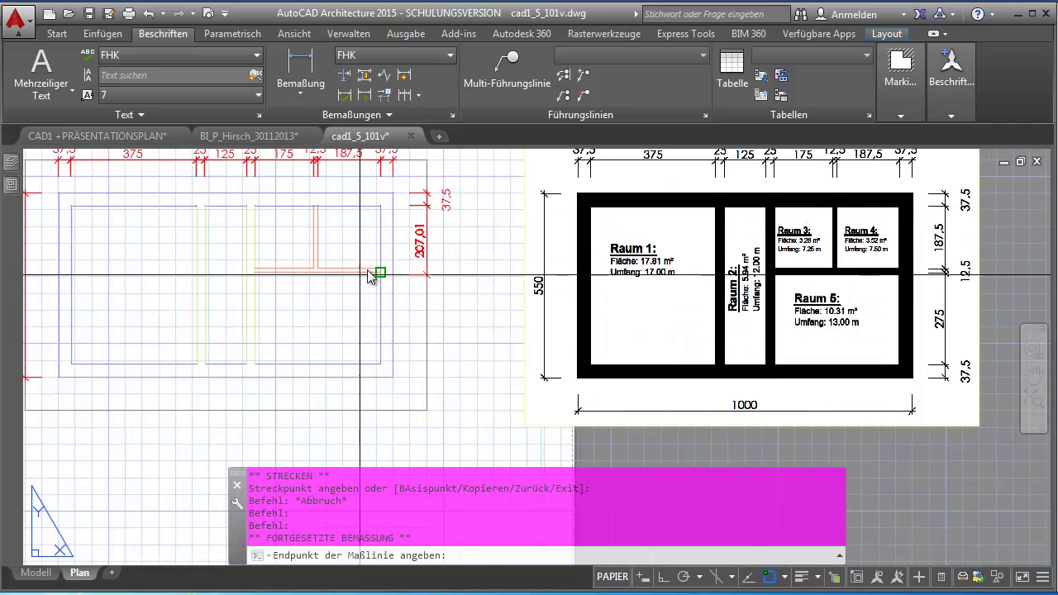
click(380, 269)
click(380, 275)
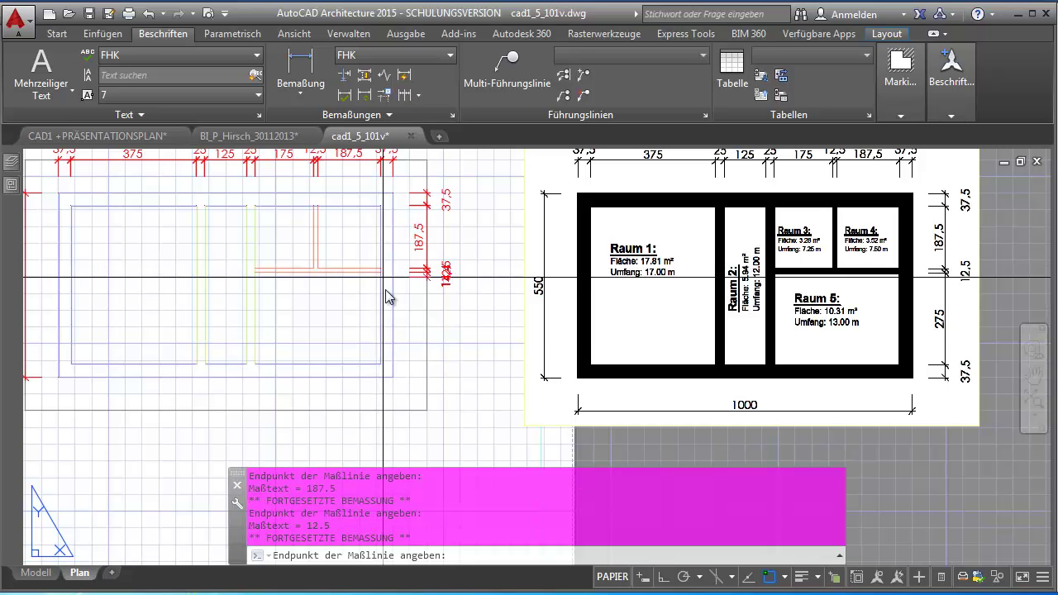
click(380, 365)
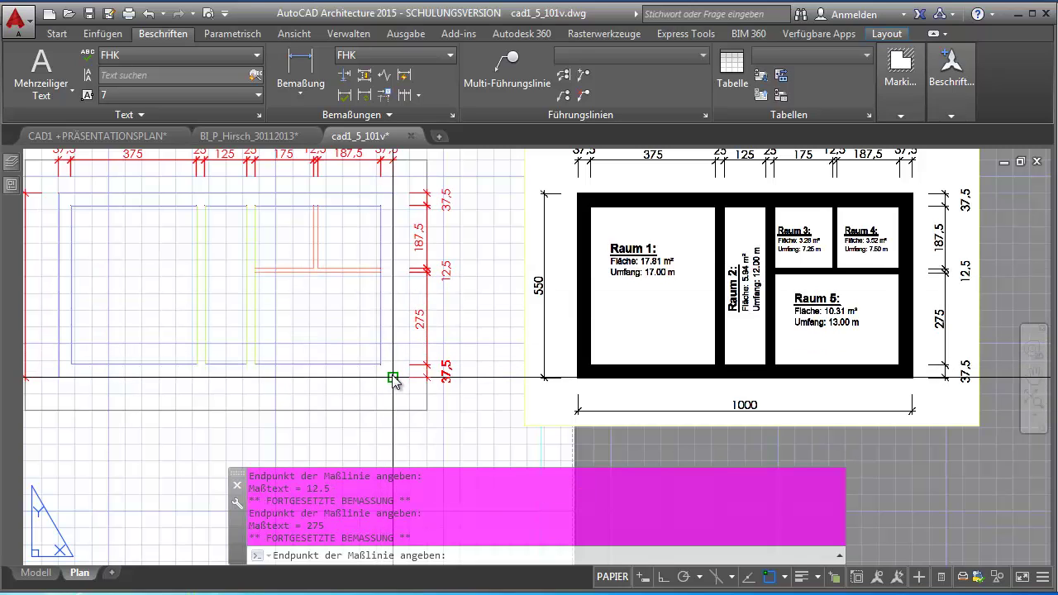
click(381, 377)
key(Return)
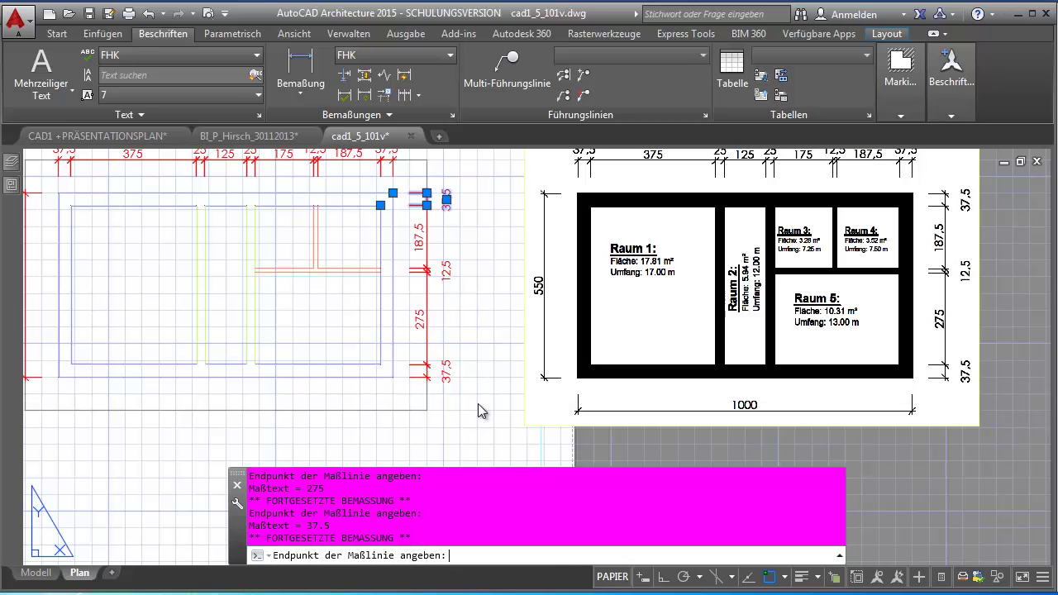
key(Escape)
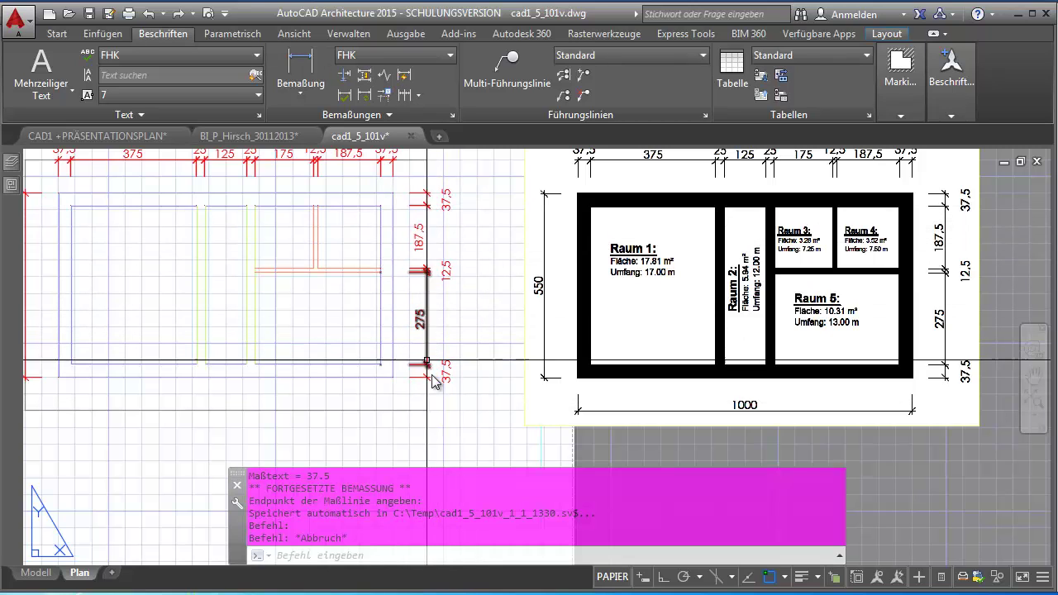
middle_drag(417, 315, 496, 331)
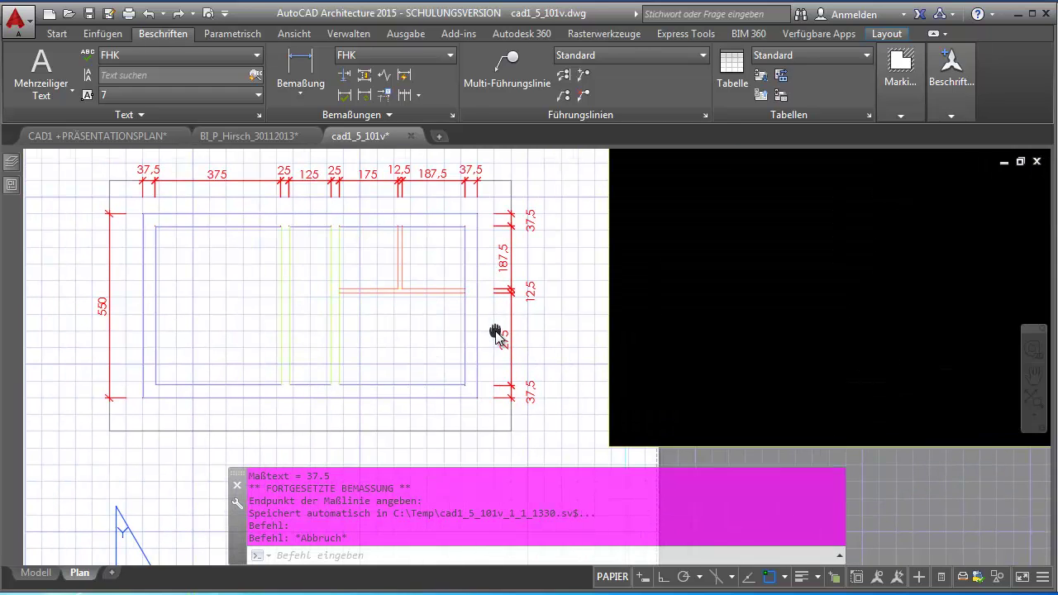
scroll(329, 348, down, 2)
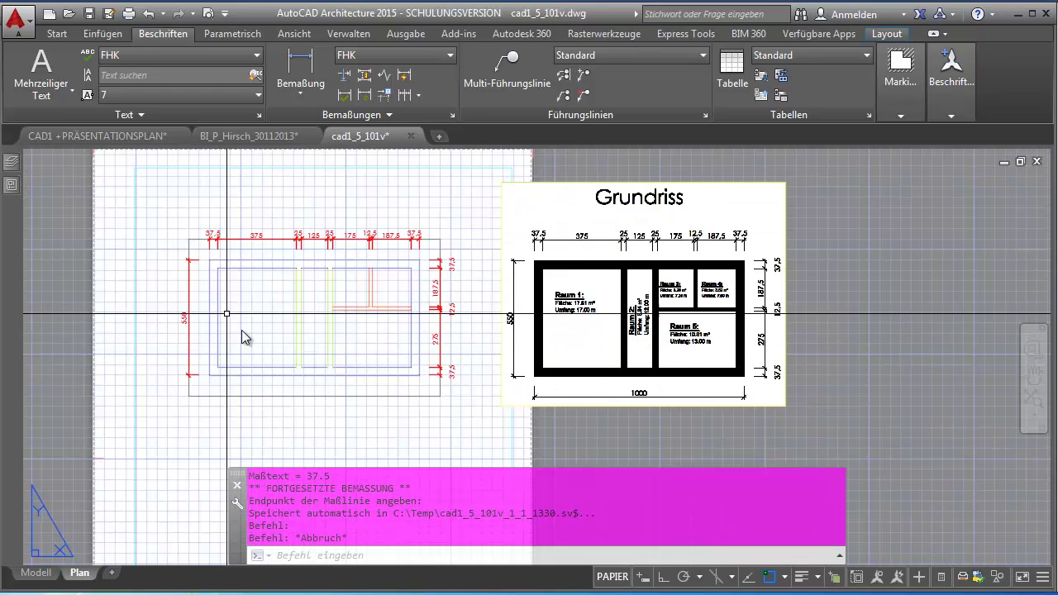
middle_drag(284, 326, 281, 293)
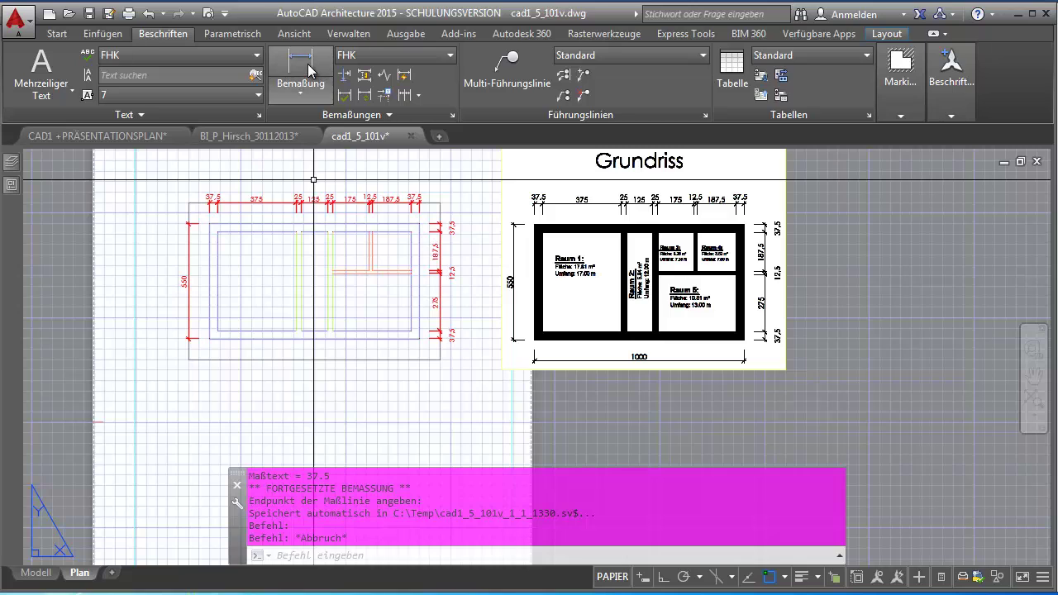
Dimension the plan's full bottom width corner to corner, placing the 100 dimension below
click(300, 66)
click(209, 339)
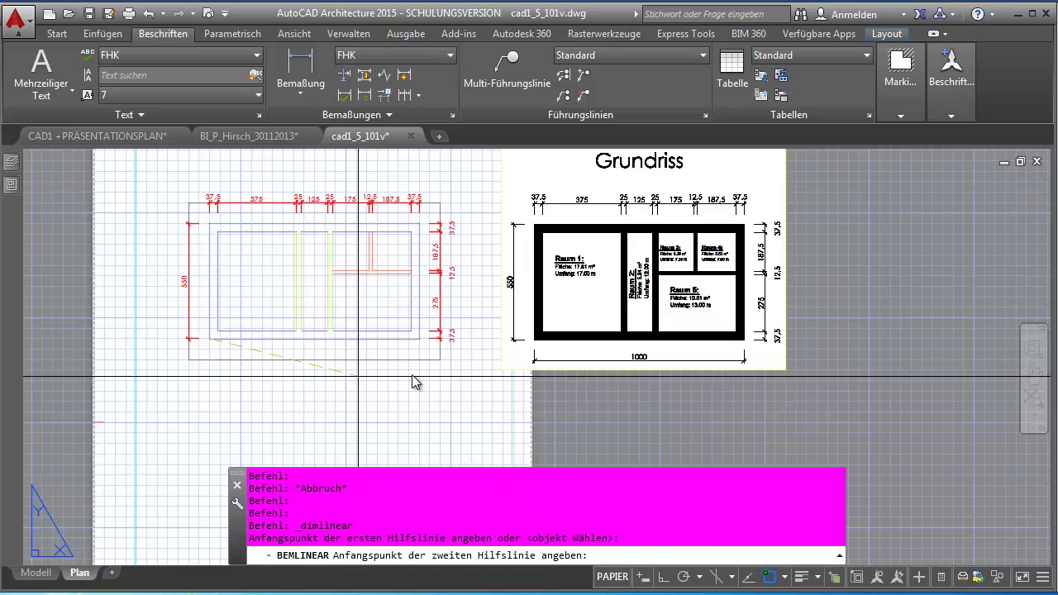
click(418, 339)
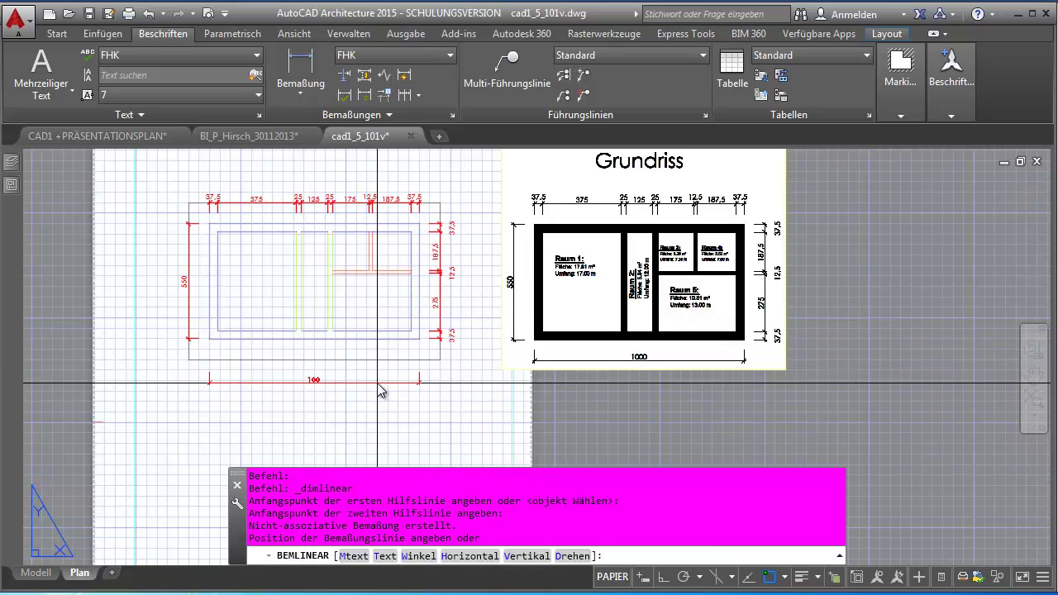
scroll(405, 357, up, 2)
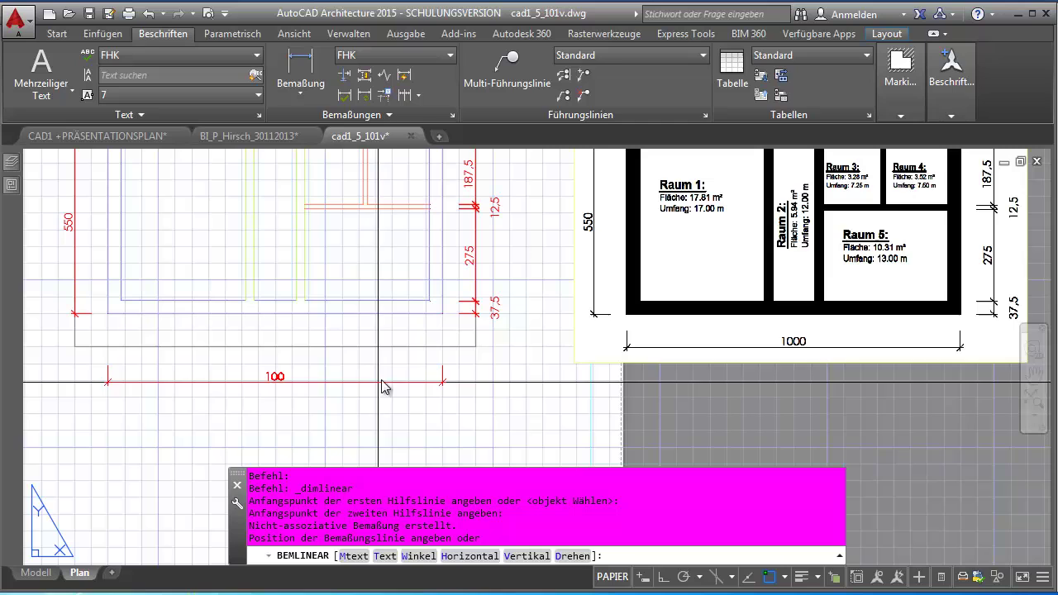
click(477, 347)
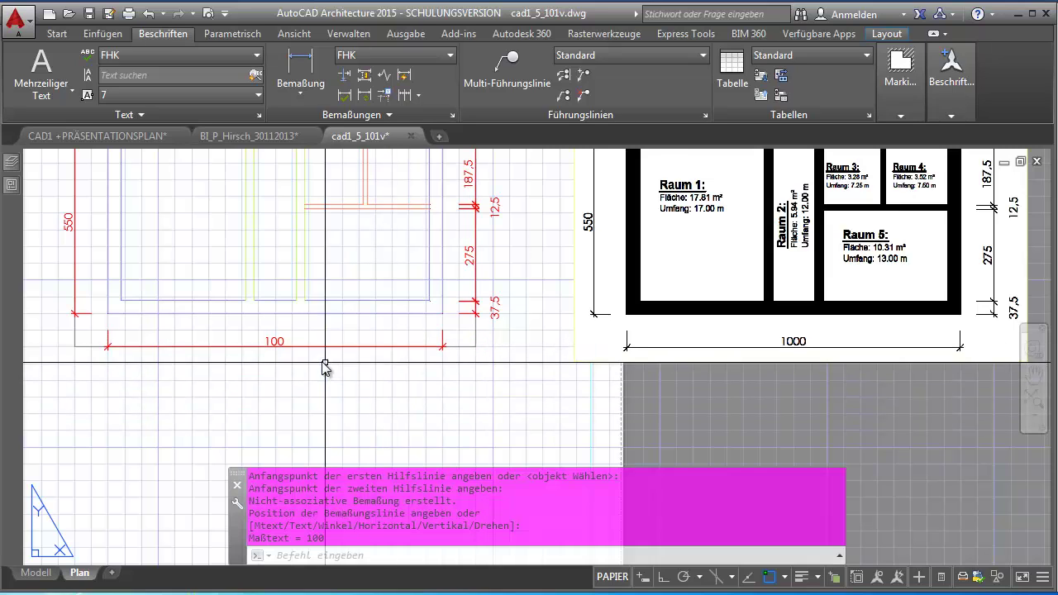
scroll(323, 361, down, 1)
key(Escape)
scroll(198, 256, up, 1)
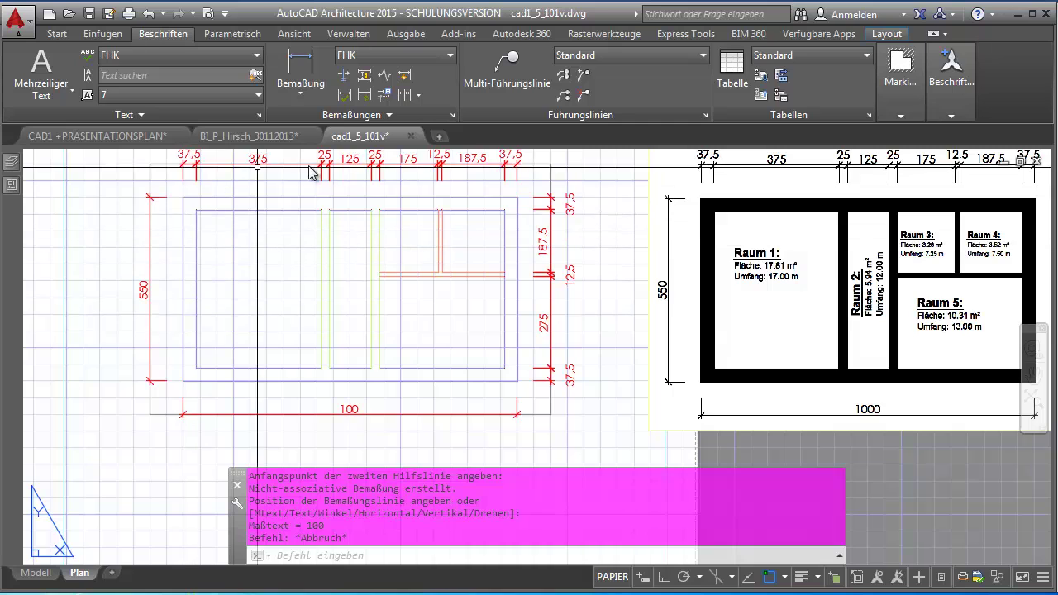
middle_drag(290, 353, 290, 368)
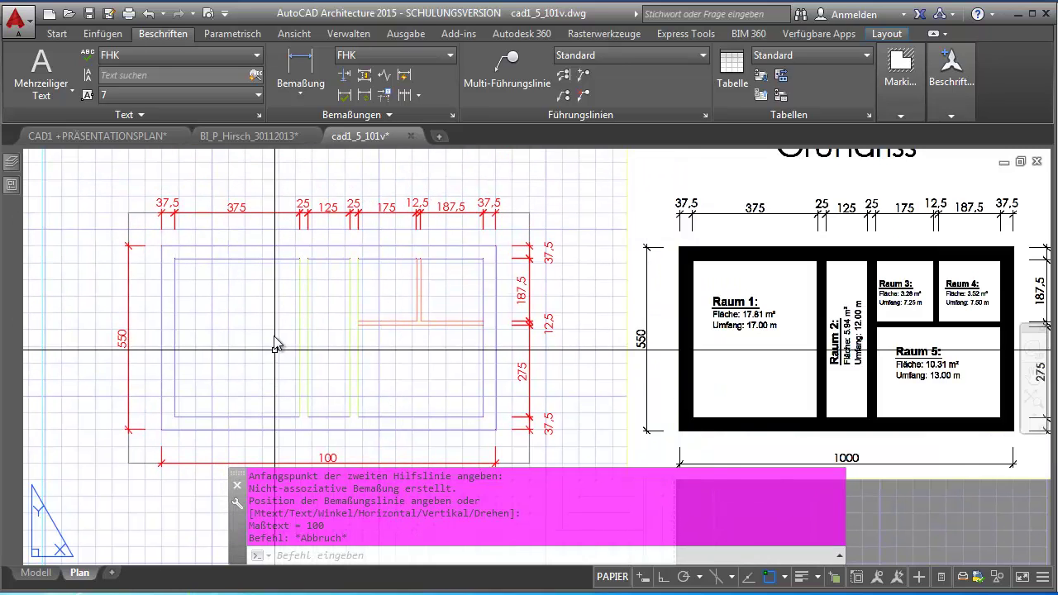
scroll(276, 339, down, 1)
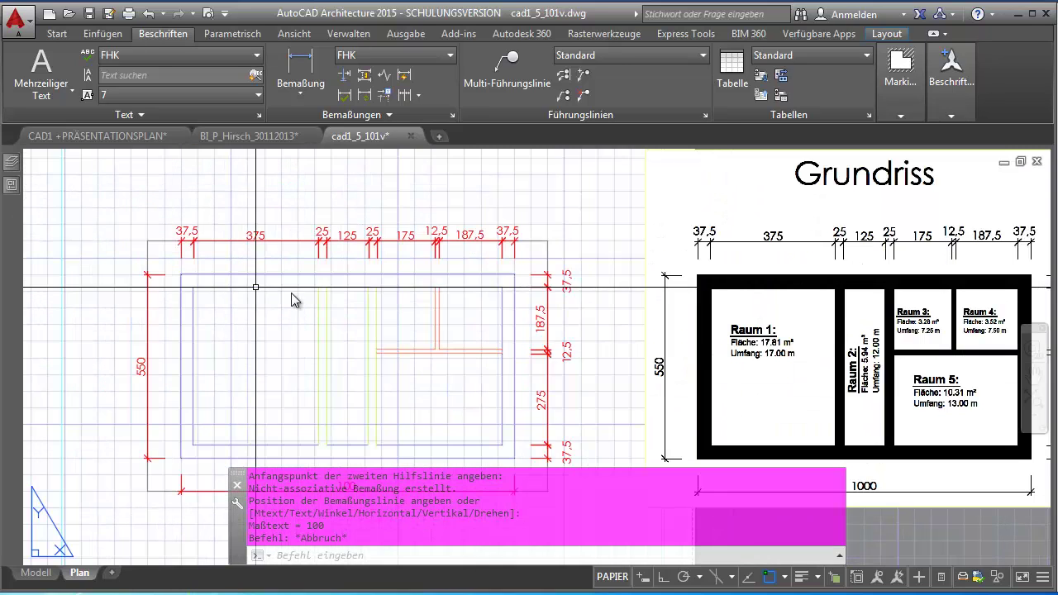
scroll(226, 270, up, 3)
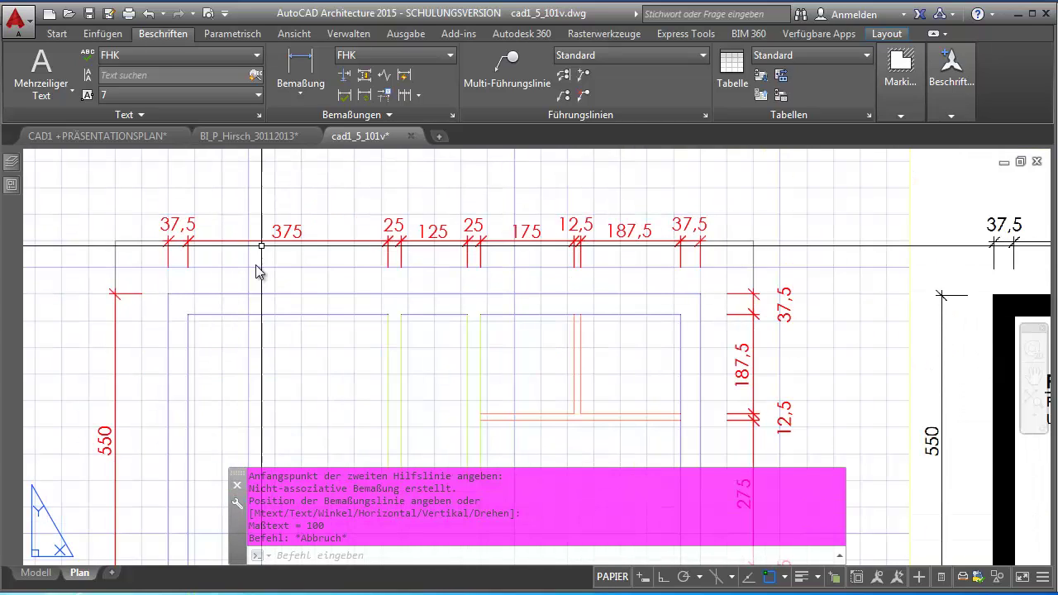
scroll(209, 248, down, 2)
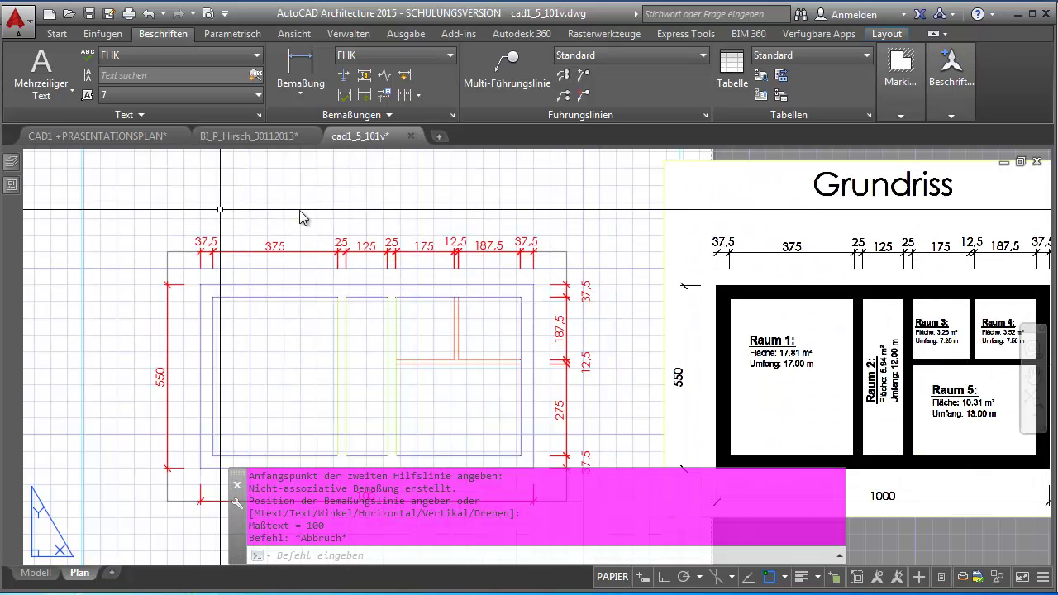
scroll(330, 314, down, 1)
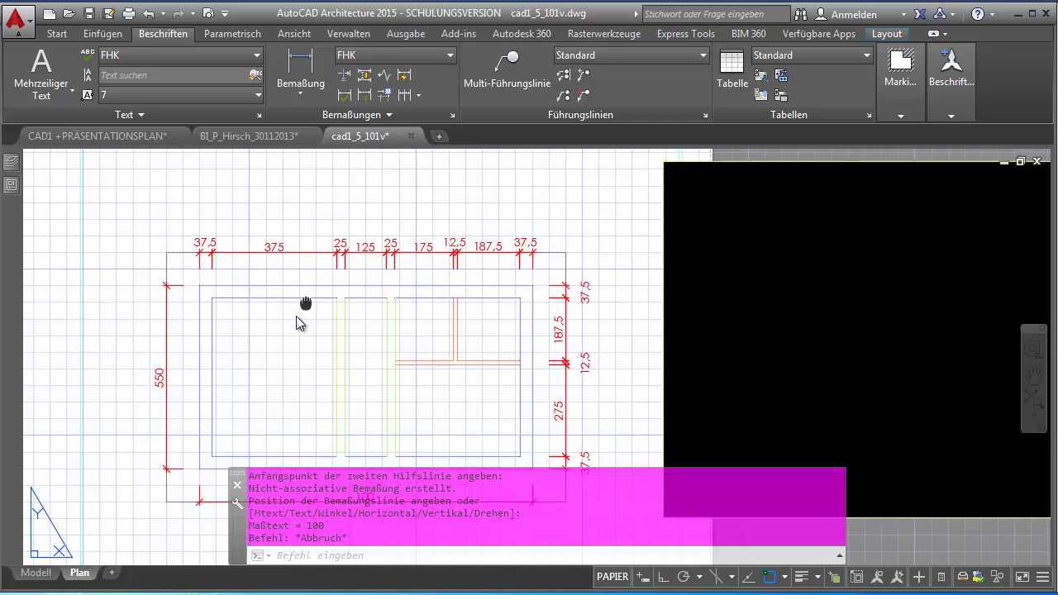
Dimension the top-left to top-right corner as 100, placed above the top chain with snap on
click(300, 66)
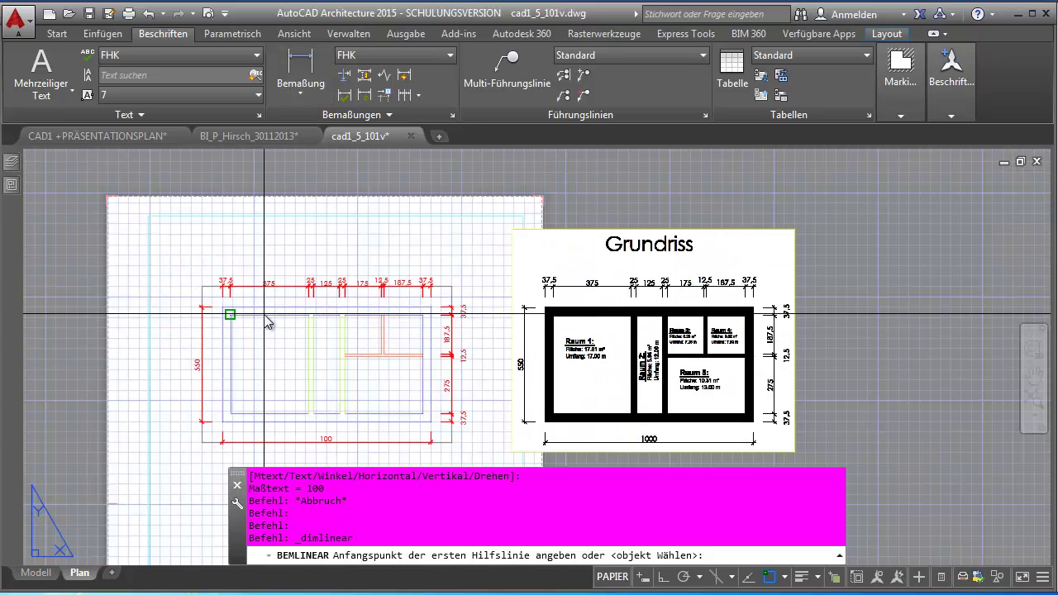
scroll(199, 307, up, 2)
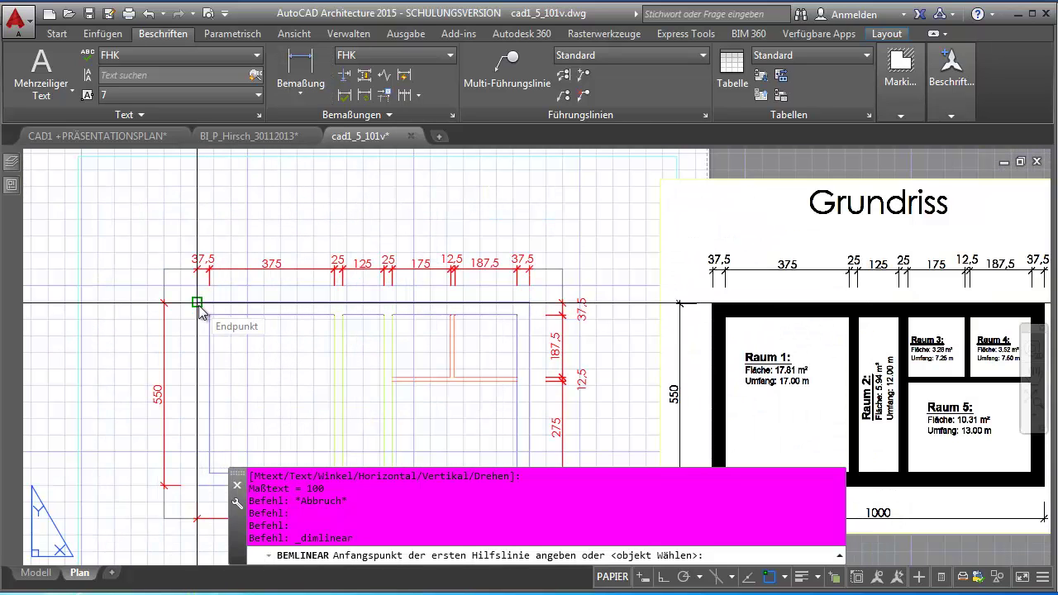
click(196, 302)
click(529, 302)
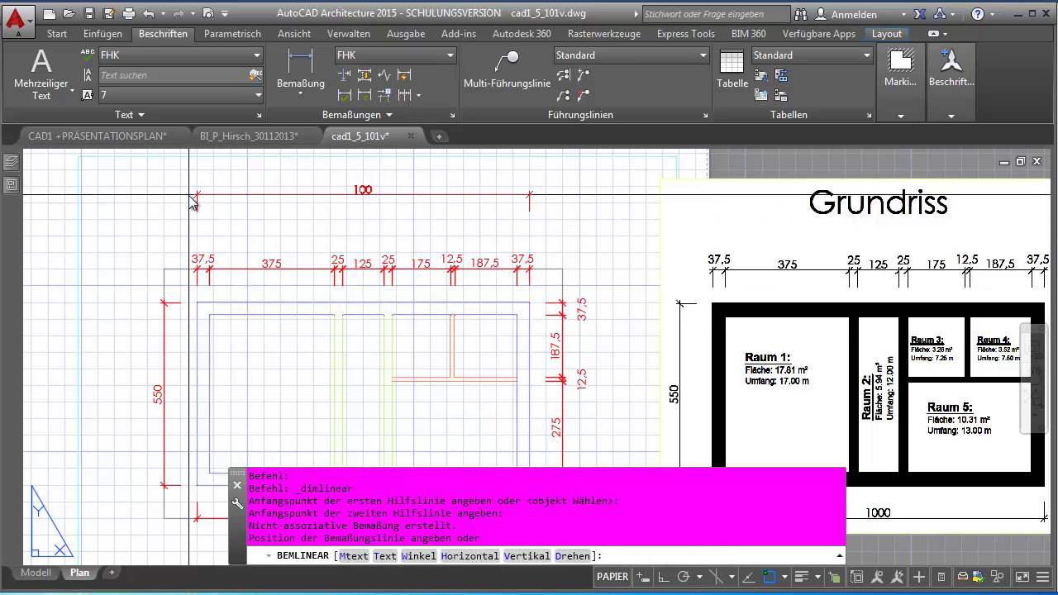
key(F9)
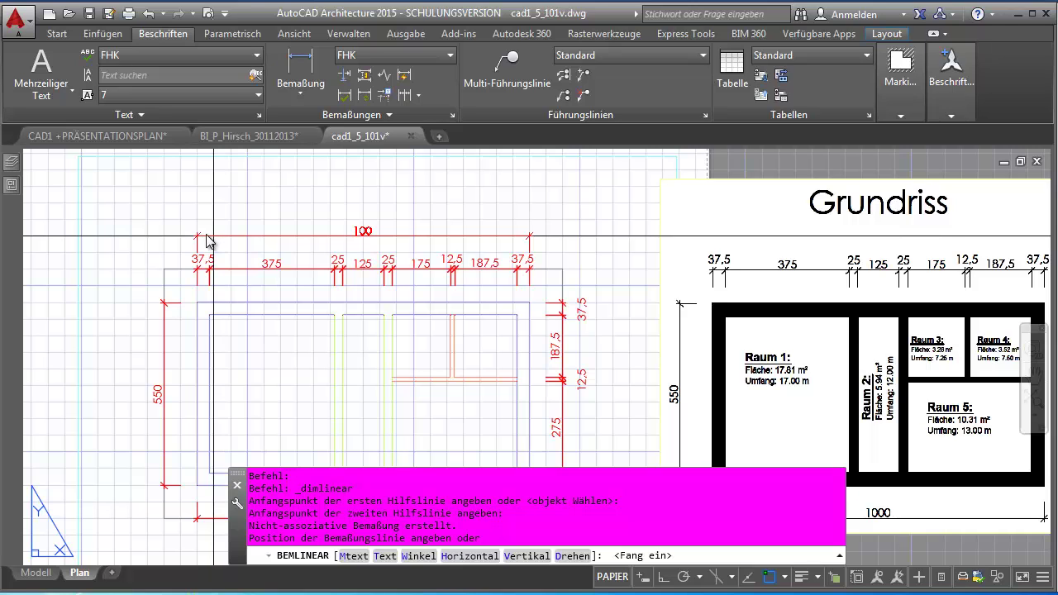
click(211, 238)
scroll(239, 234, up, 2)
scroll(219, 265, up, 2)
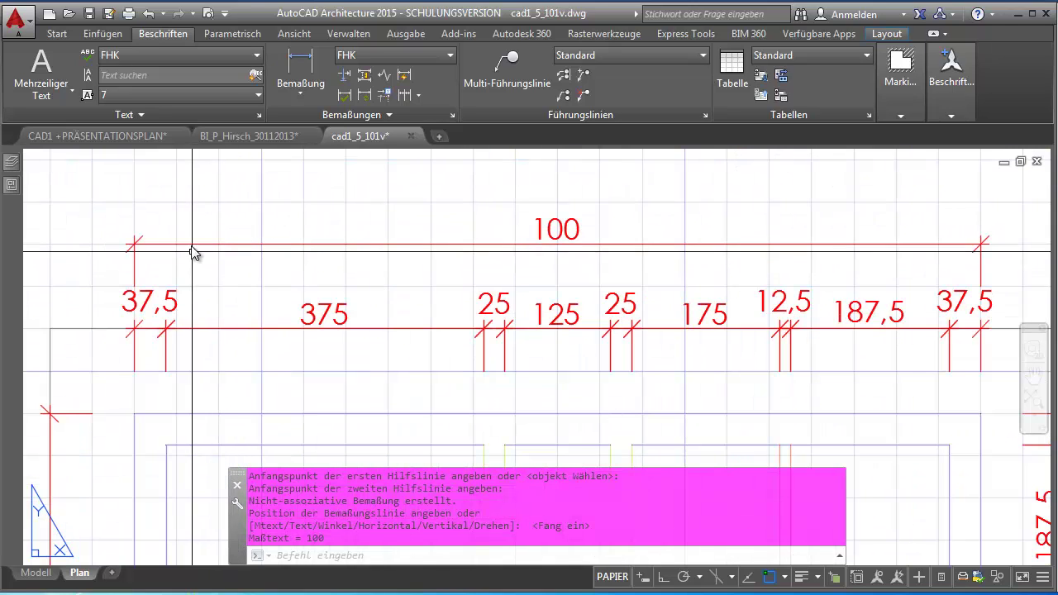
scroll(198, 263, up, 2)
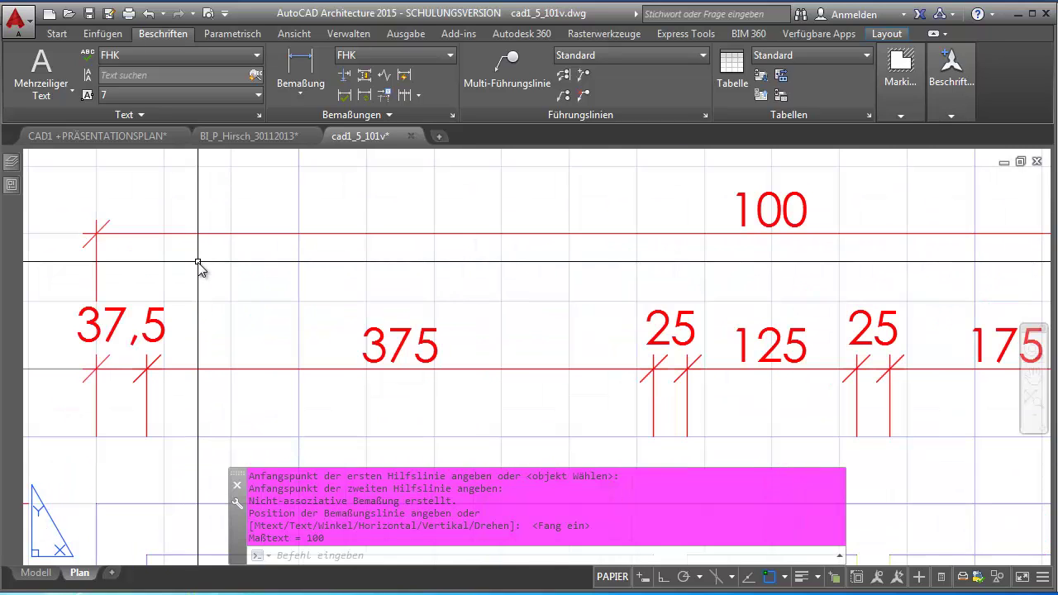
scroll(198, 263, down, 4)
scroll(198, 266, down, 2)
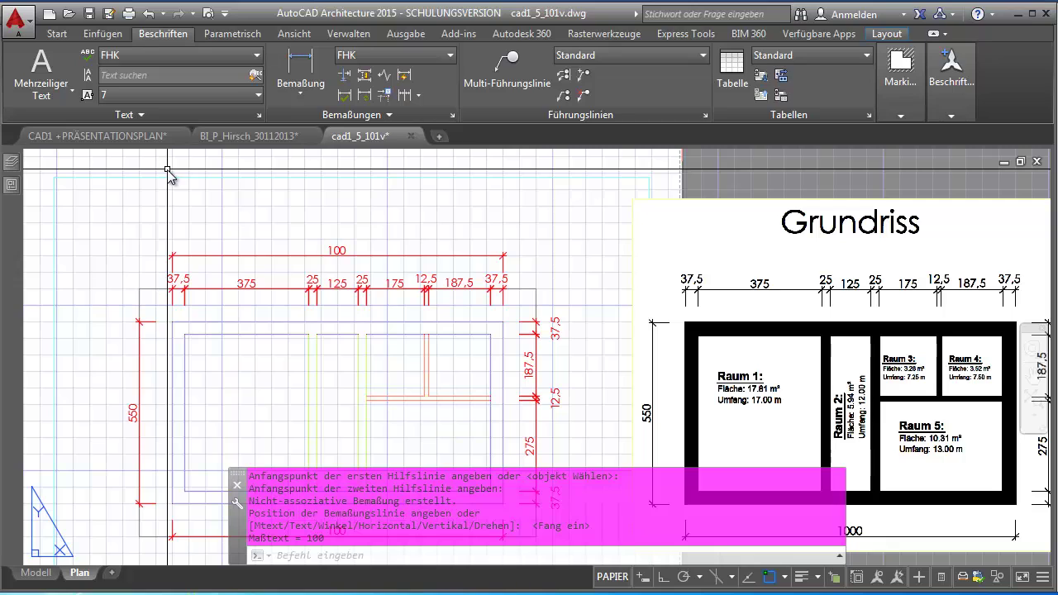
View the new top 100 dimension's properties, then close the palette and deselect it
click(174, 256)
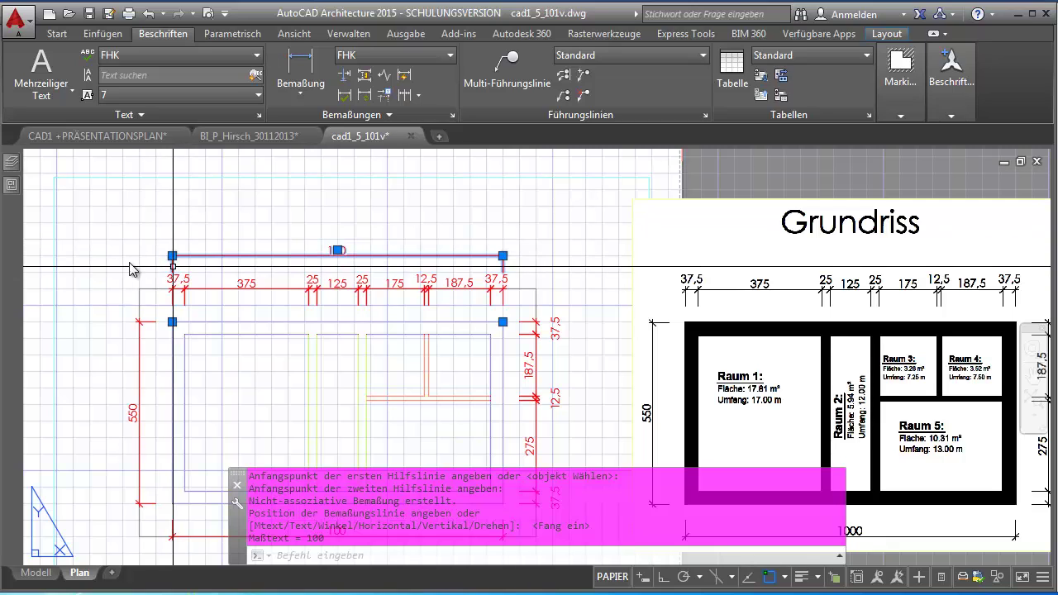
click(11, 186)
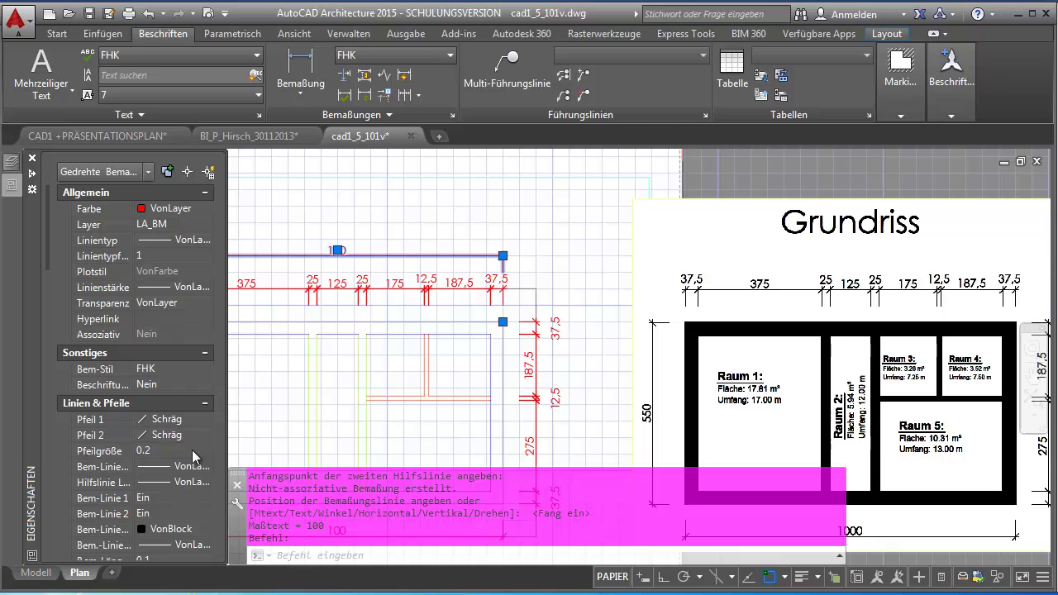
key(ctrl+1)
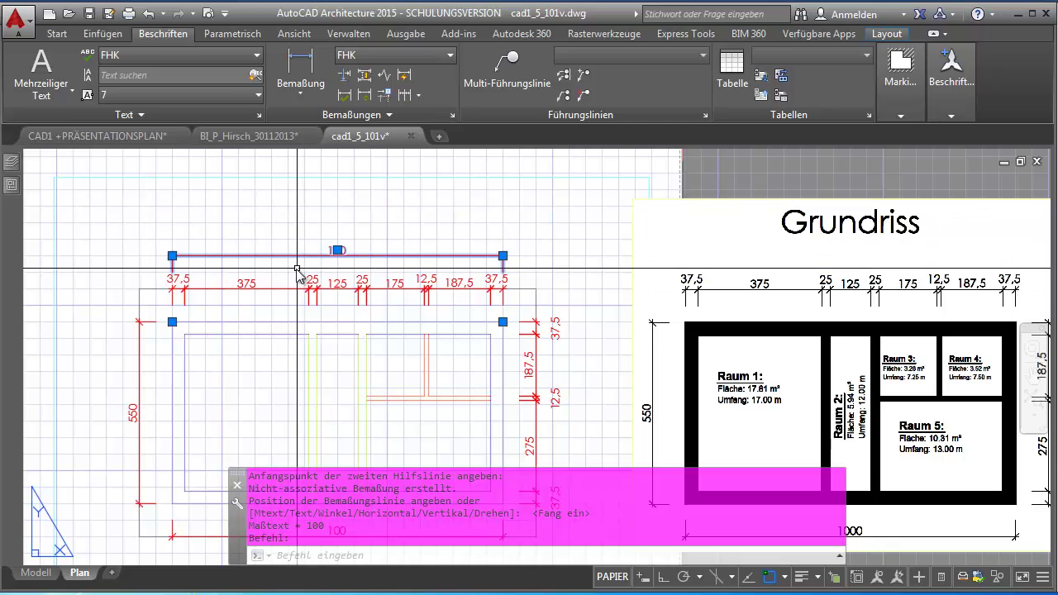
key(Escape)
key(Escape)
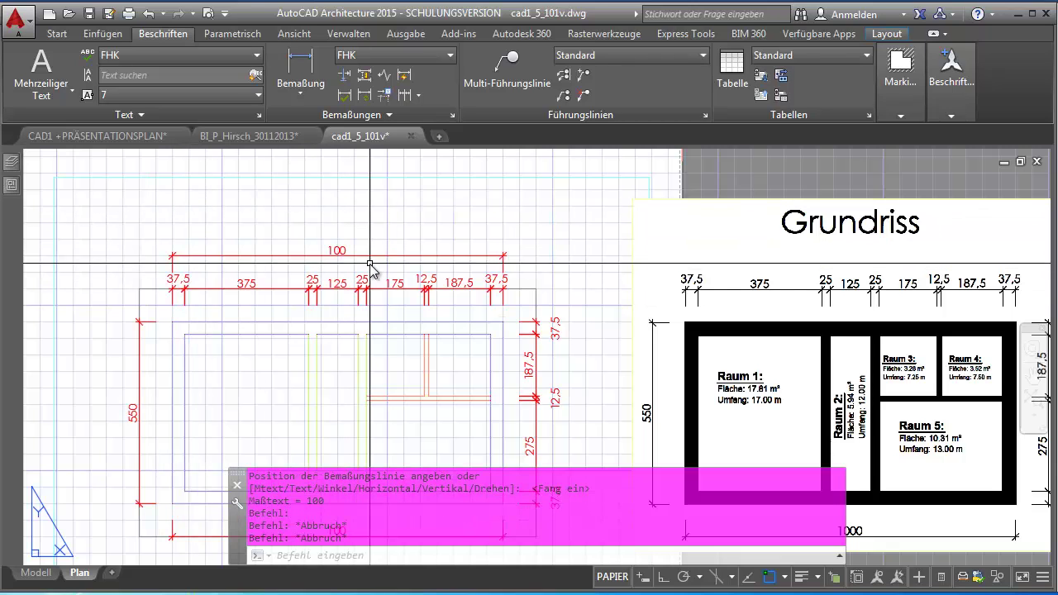
Zoom and pan out until the whole layout sheet is visible
scroll(363, 277, up, 2)
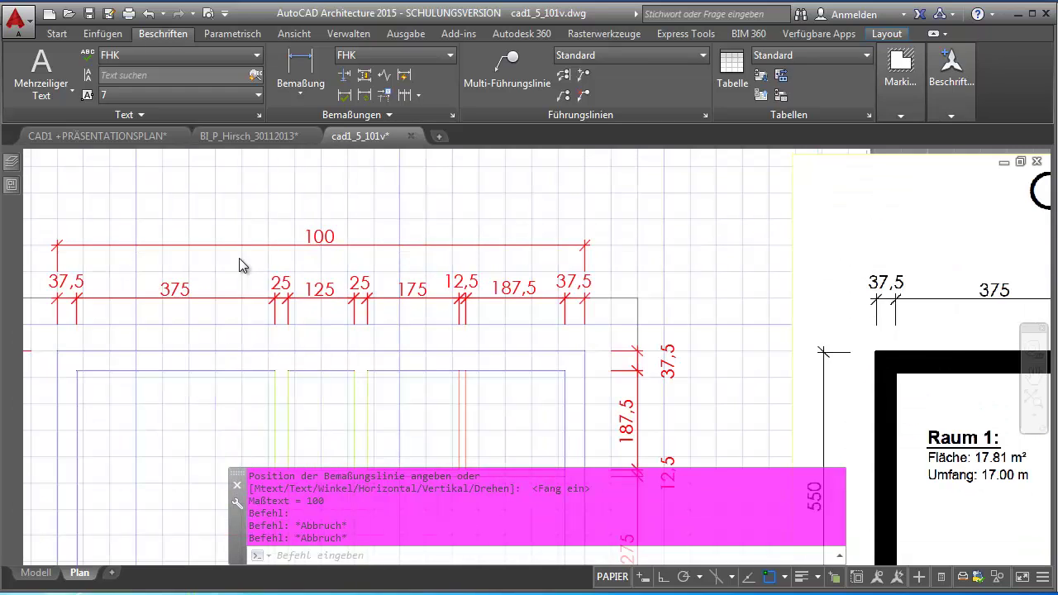
scroll(243, 265, down, 2)
middle_drag(278, 290, 319, 236)
scroll(255, 264, down, 2)
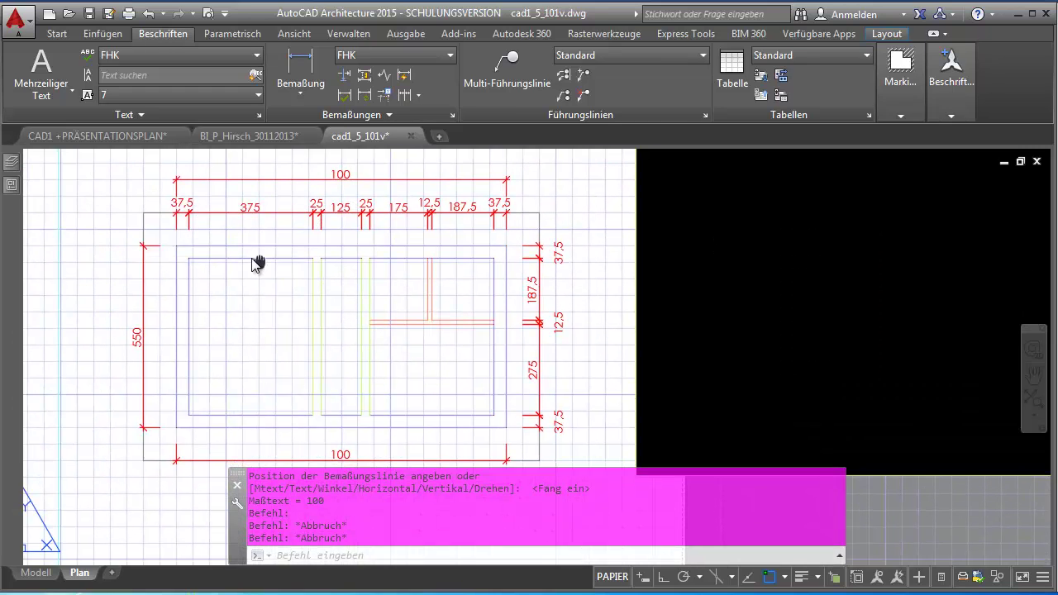
scroll(254, 263, down, 1)
middle_drag(254, 263, 301, 308)
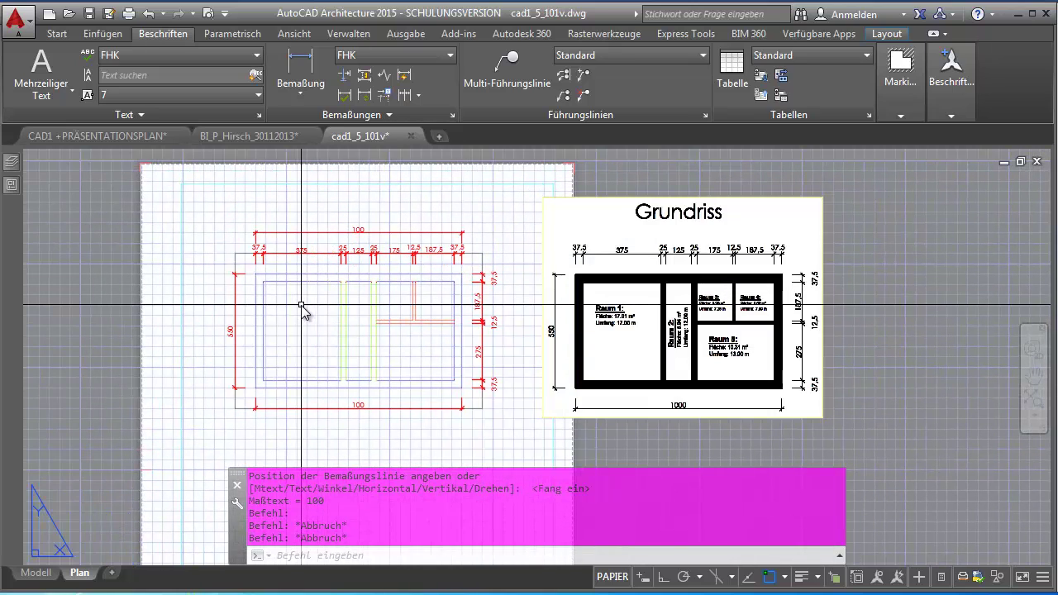
scroll(301, 307, up, 2)
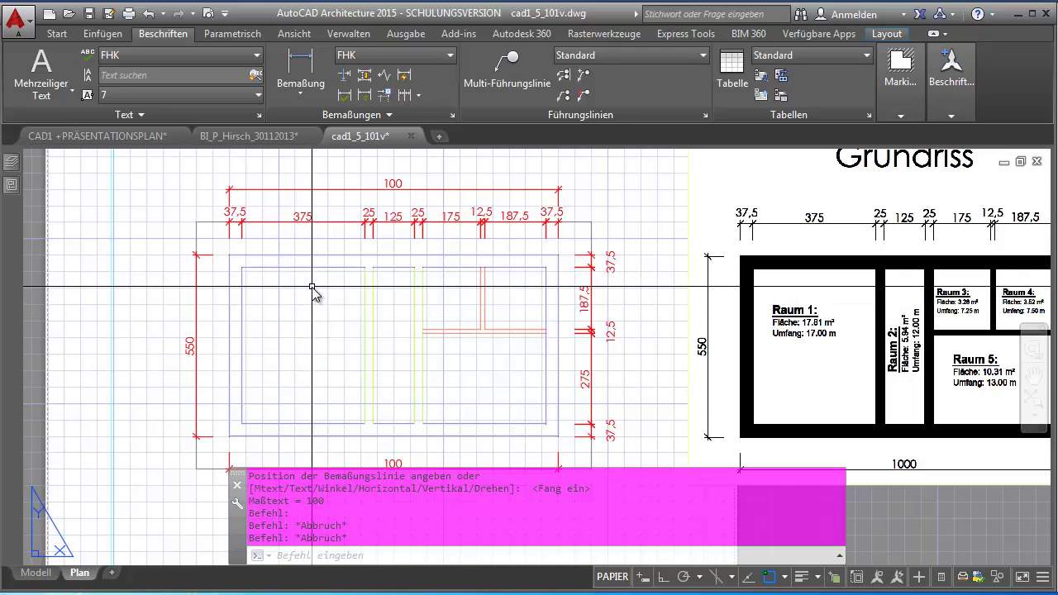
scroll(313, 286, down, 3)
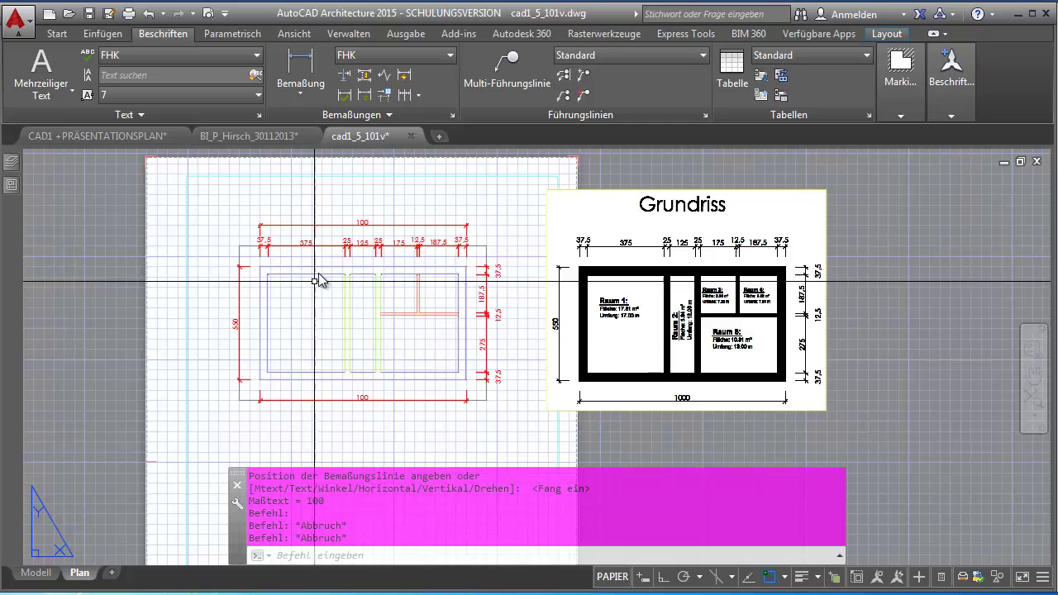
middle_drag(319, 279, 303, 330)
Add a 90° angular dimension between two walls inside Raum 1's upper-left corner
click(303, 103)
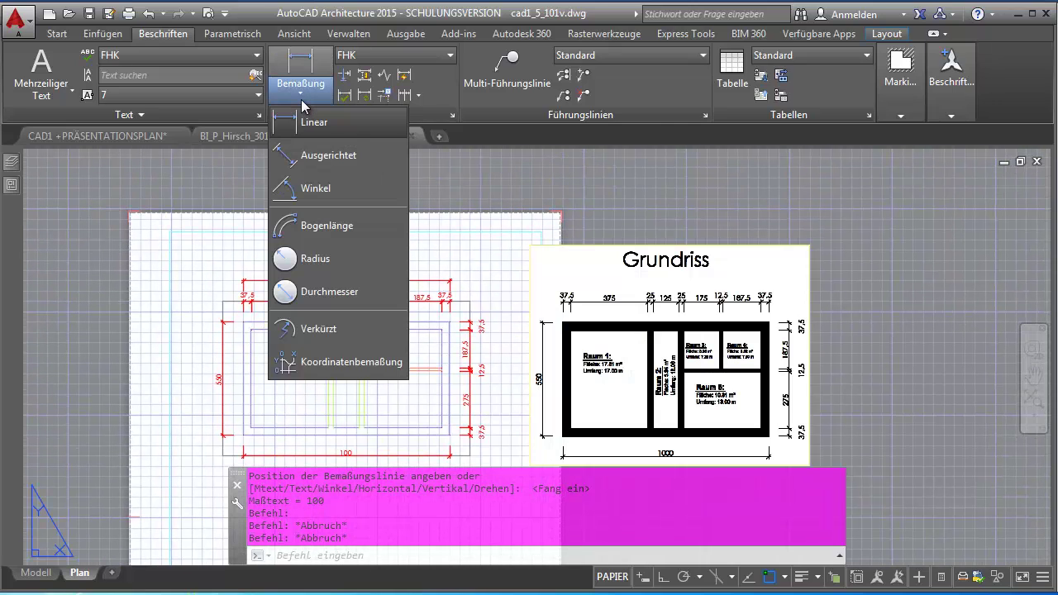
click(315, 188)
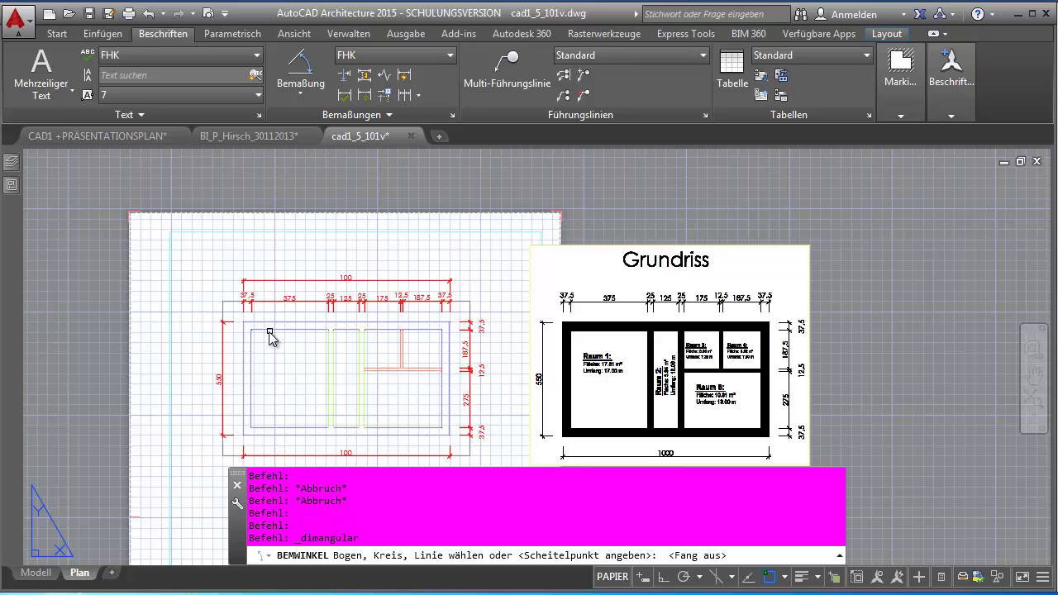
click(262, 330)
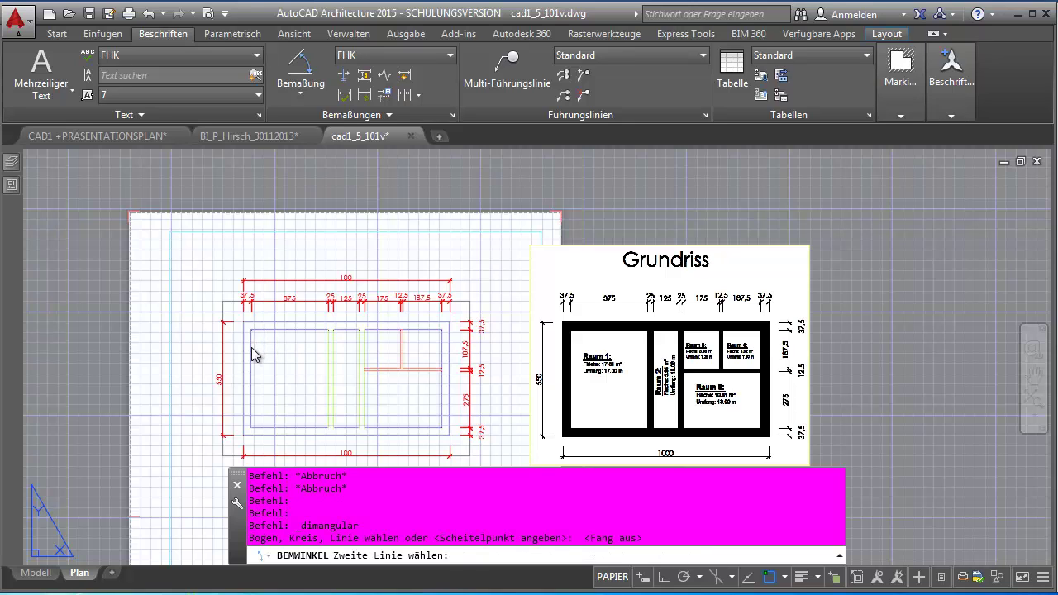
click(252, 351)
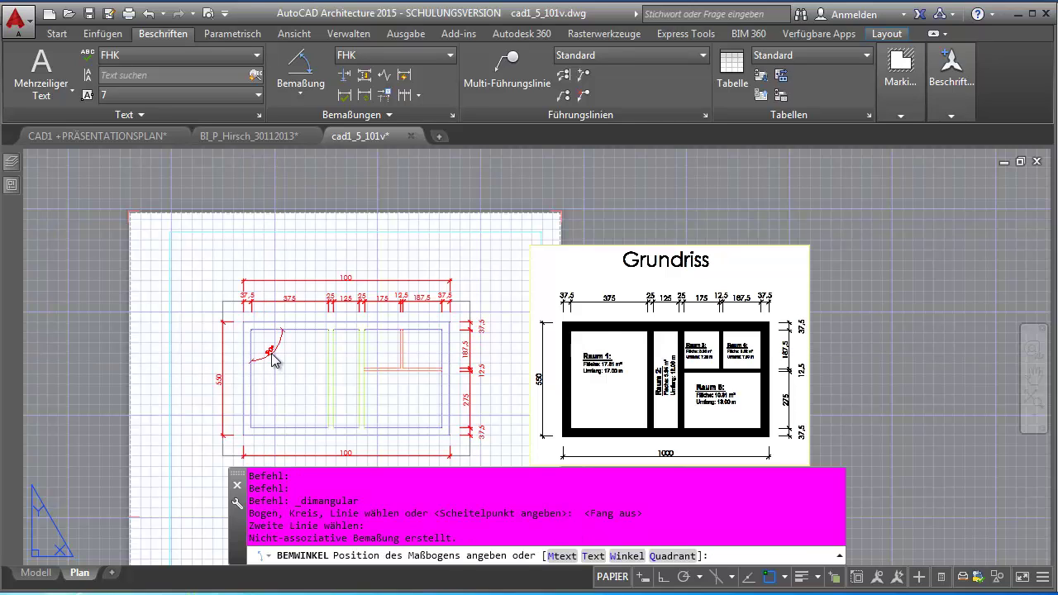
scroll(264, 359, up, 5)
click(294, 384)
scroll(267, 336, down, 4)
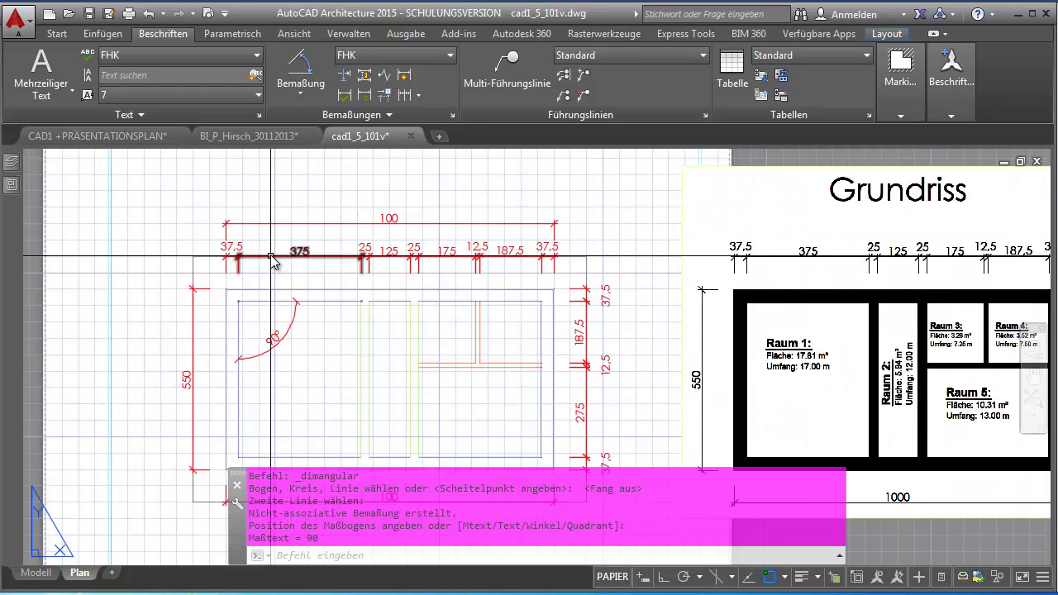
middle_drag(292, 267, 287, 204)
scroll(334, 299, down, 2)
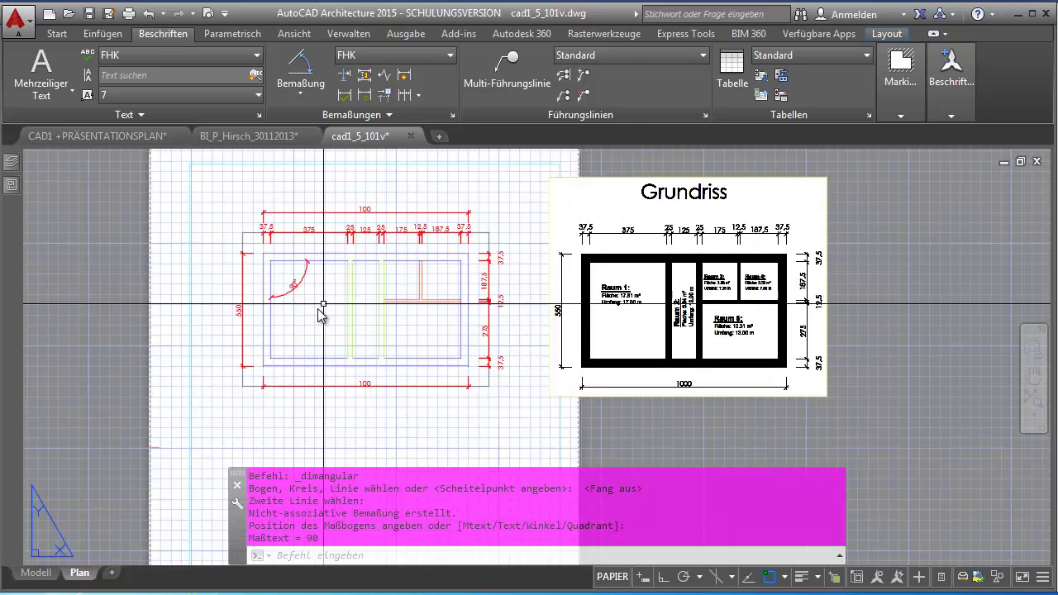
Add a 605.19 aligned dimension from the lower-left to the upper corner, placed upper left
click(306, 95)
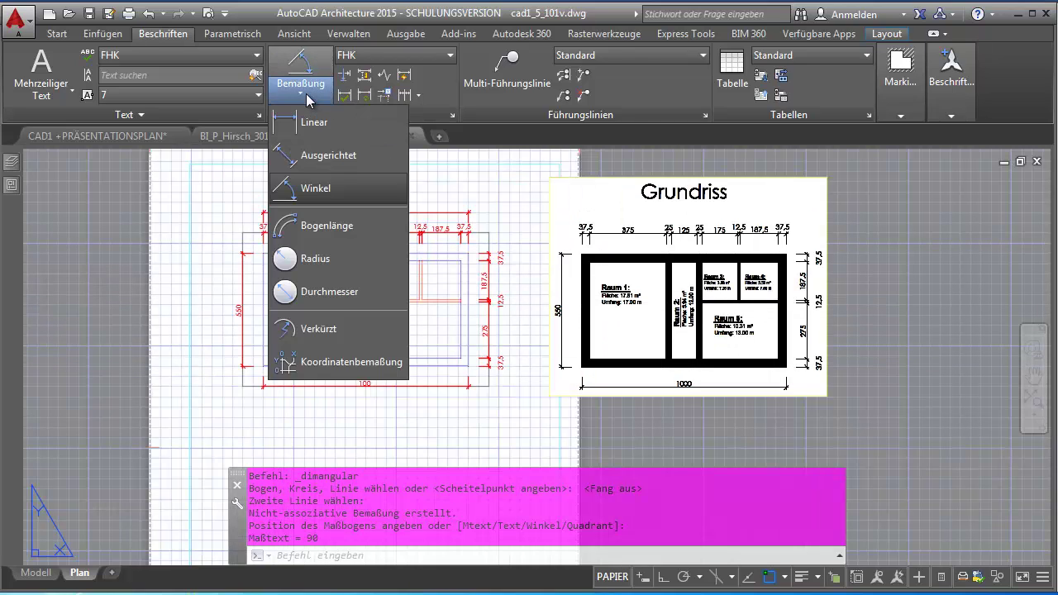
click(317, 155)
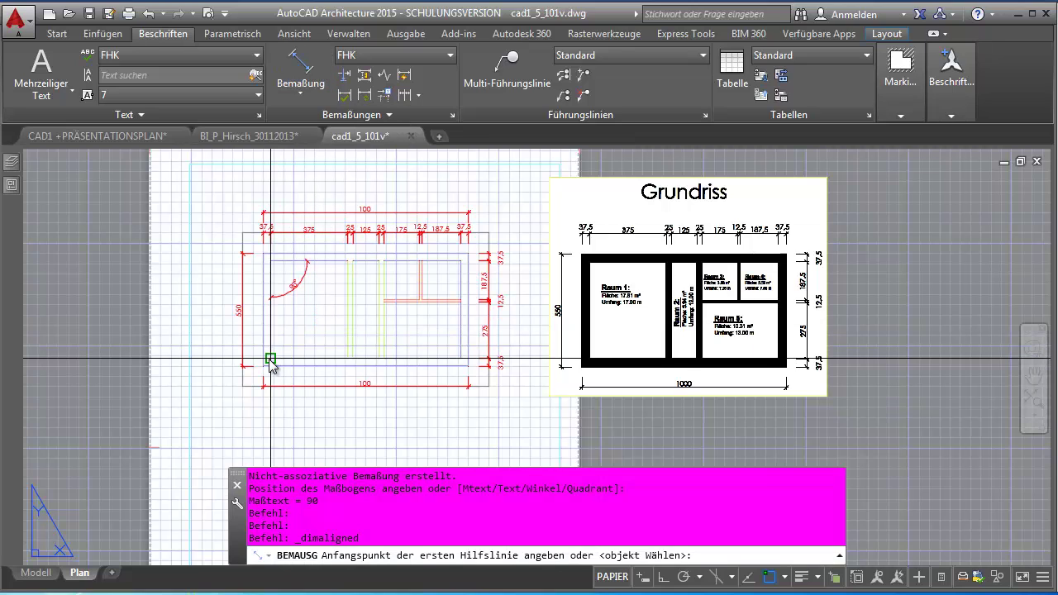
click(272, 357)
click(347, 259)
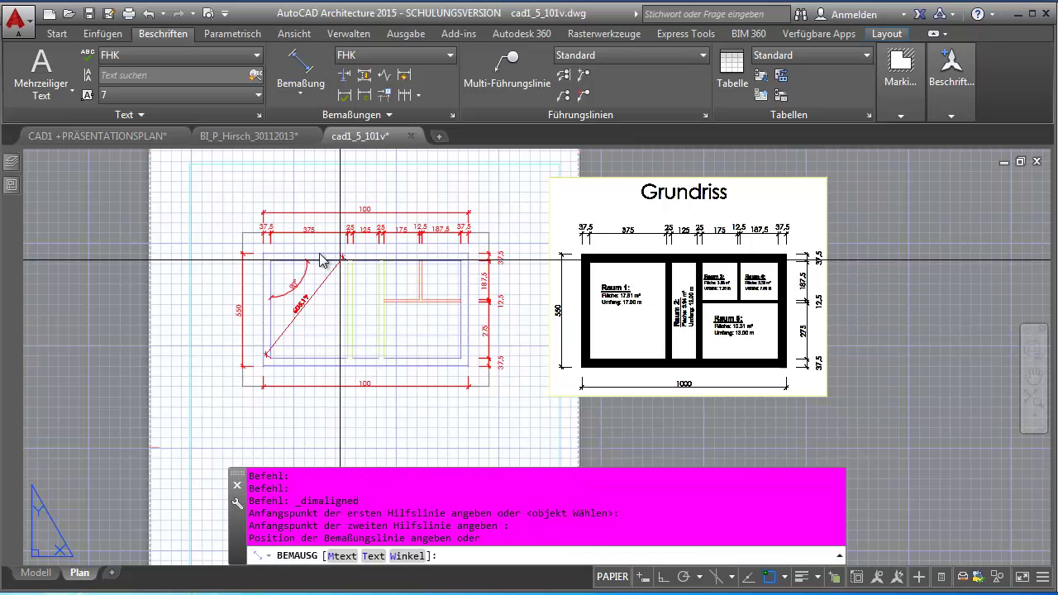
scroll(248, 198, down, 2)
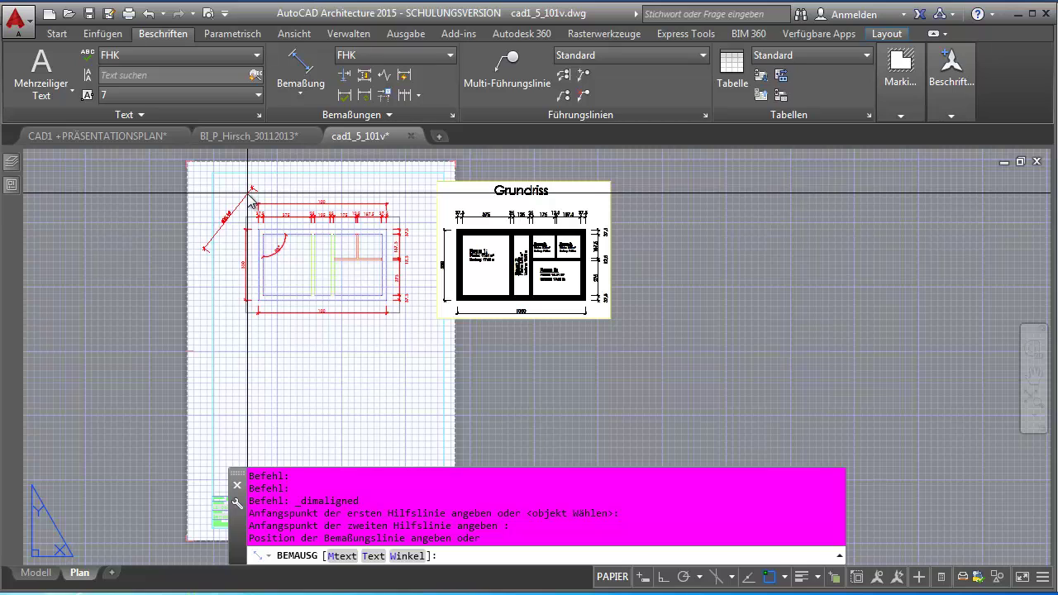
click(251, 198)
scroll(251, 200, up, 2)
scroll(281, 211, up, 2)
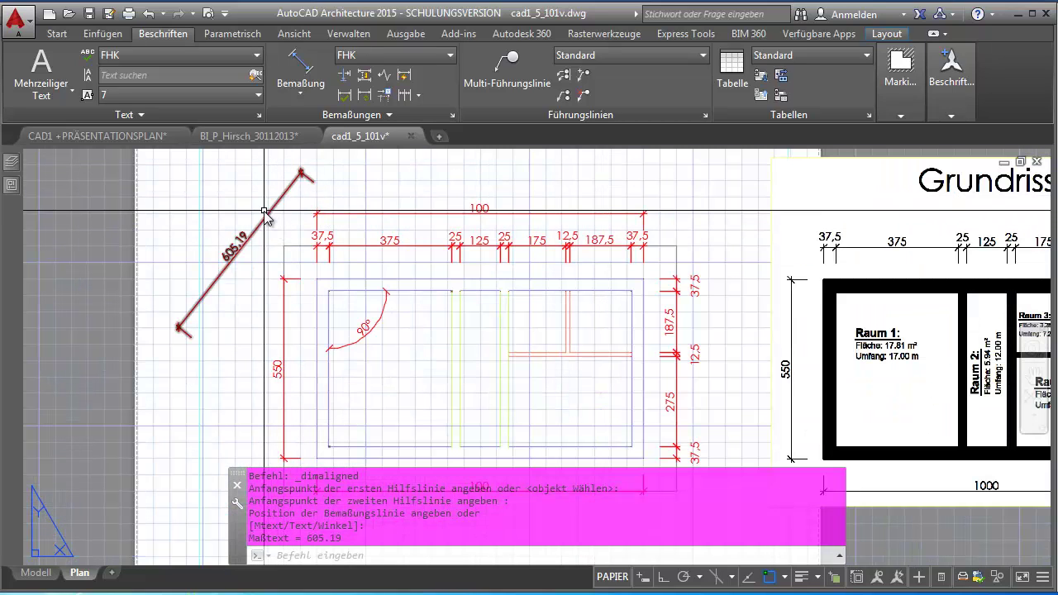
click(290, 105)
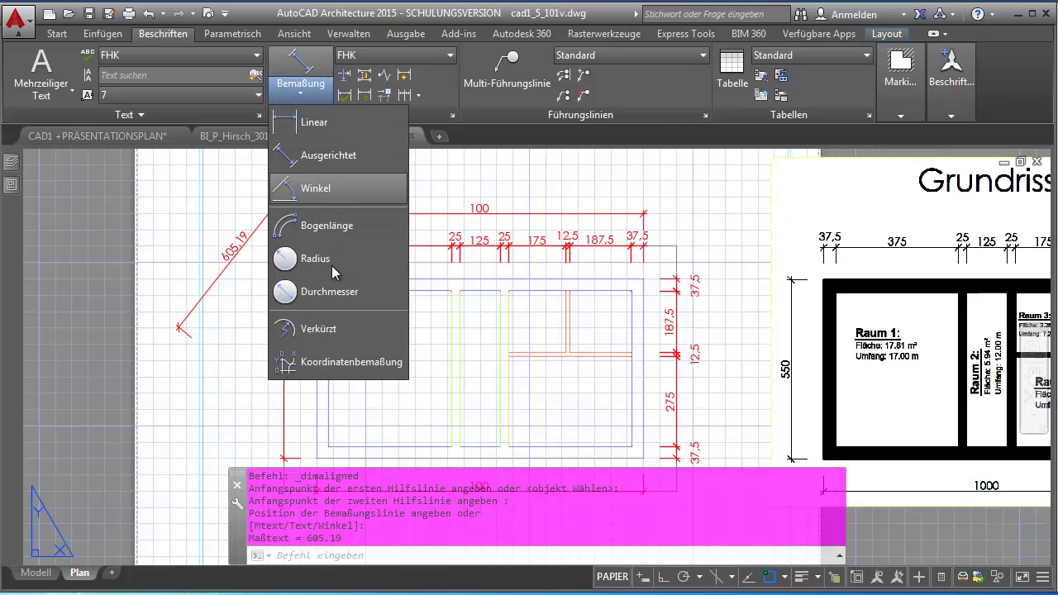
click(322, 373)
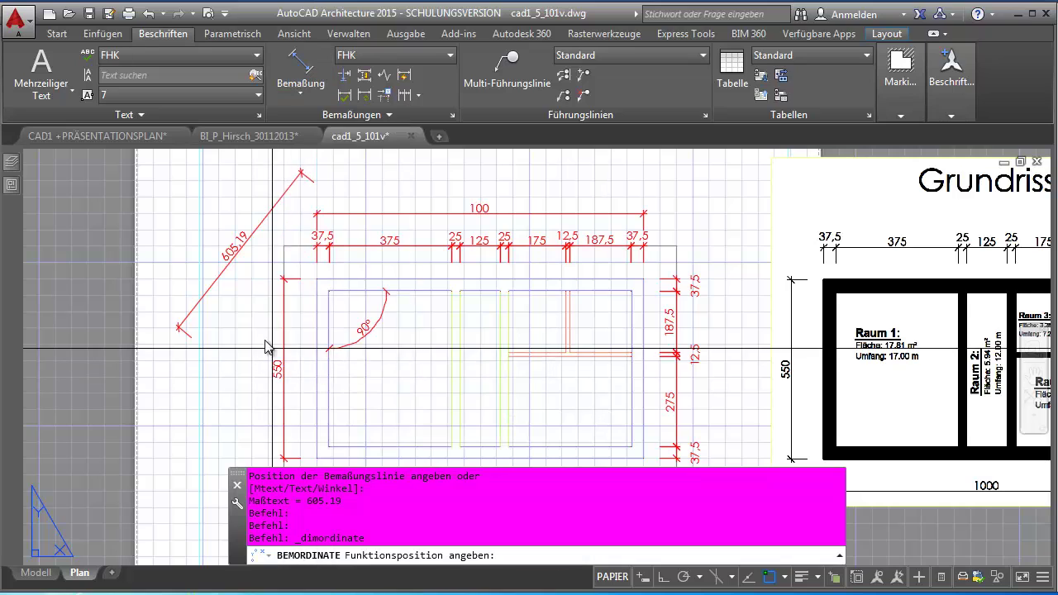
click(329, 292)
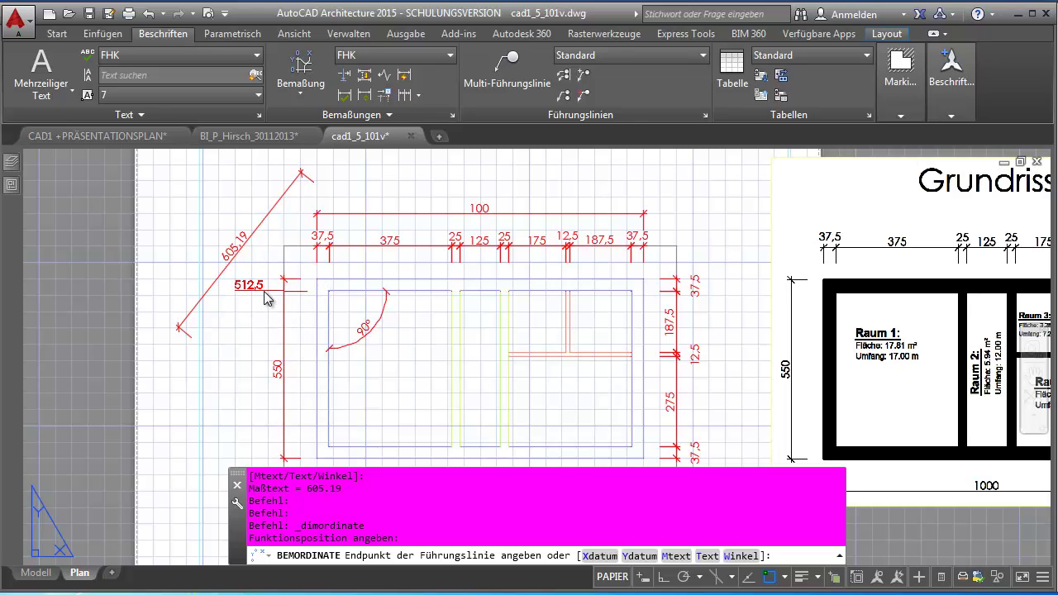
key(Escape)
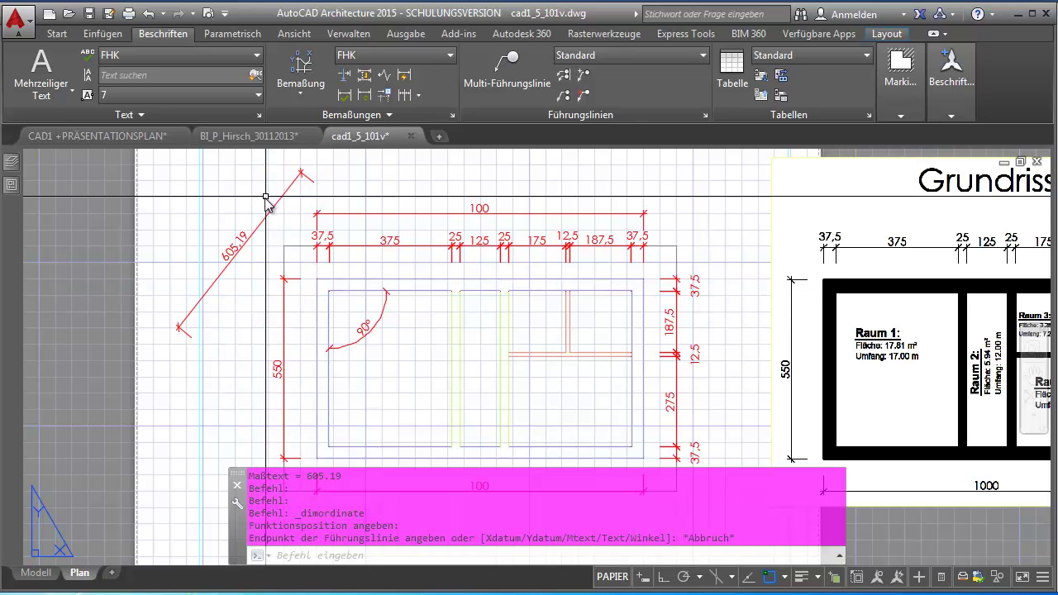
scroll(330, 294, down, 2)
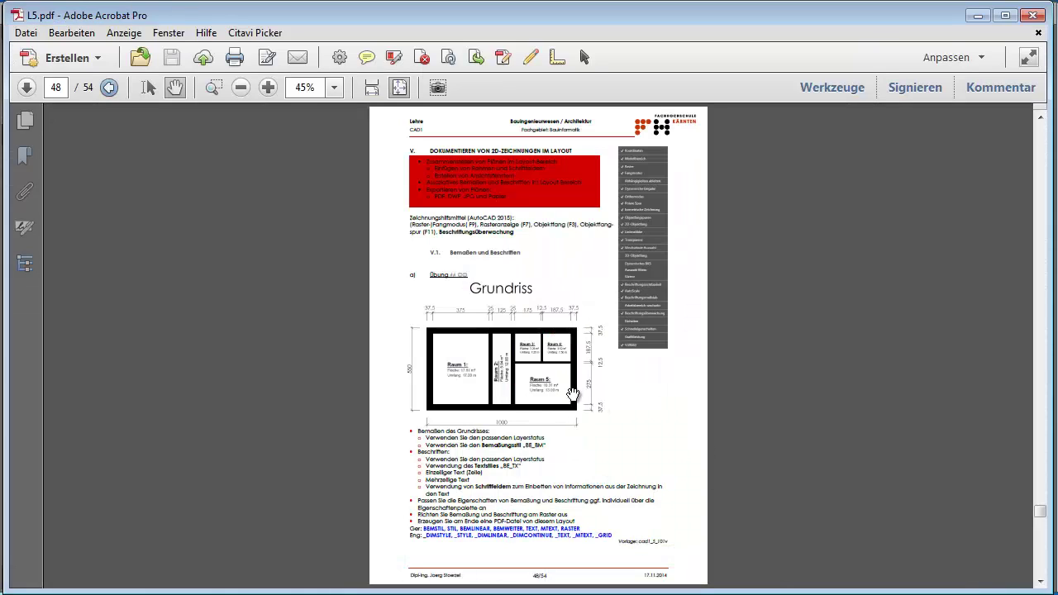
scroll(505, 501, up, 1)
scroll(535, 477, down, 1)
scroll(538, 470, up, 1)
scroll(538, 466, up, 1)
scroll(538, 465, down, 2)
drag(394, 478, 627, 562)
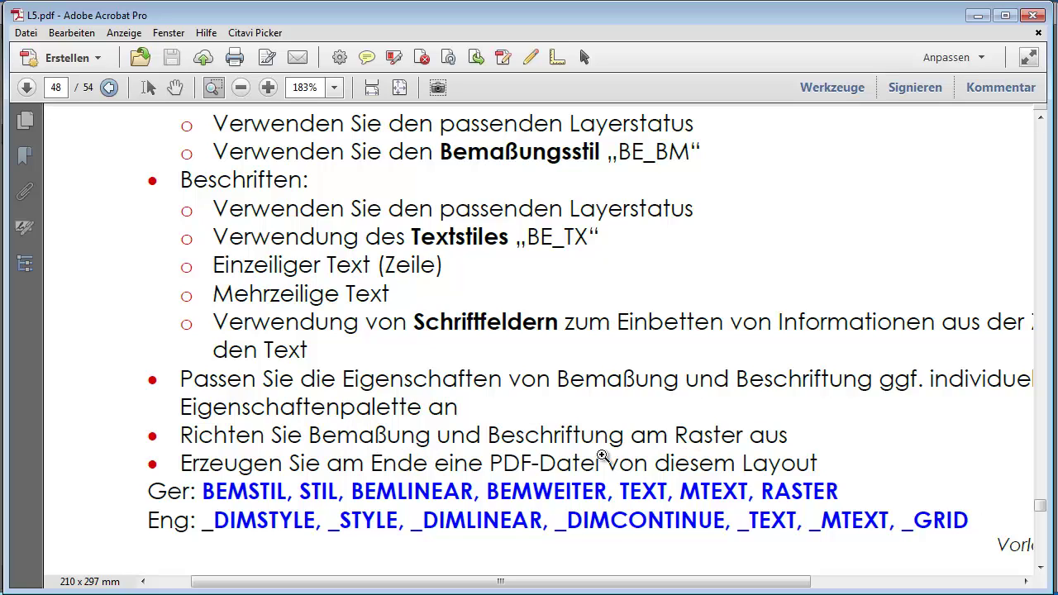
click(977, 16)
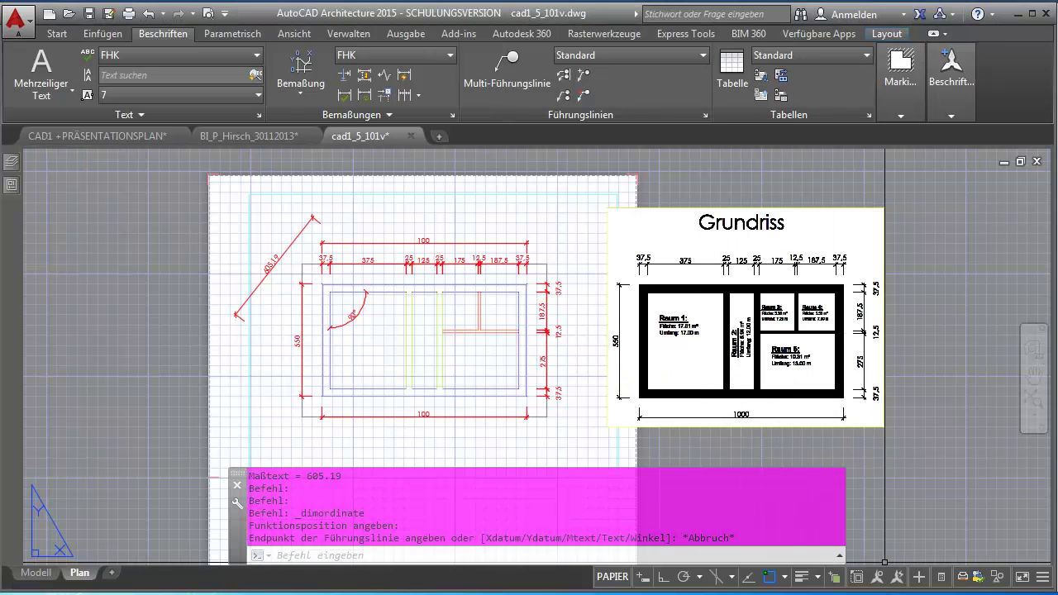